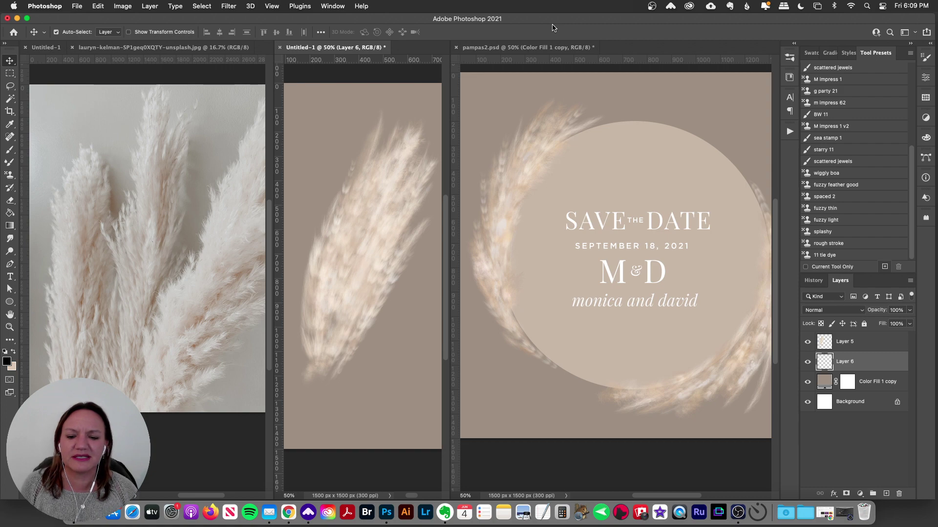
Switch to the Chrome browser and look through the Unsplash pampas grass photos for reference images.
{"action": "left_click", "coordinate": [289, 519]}
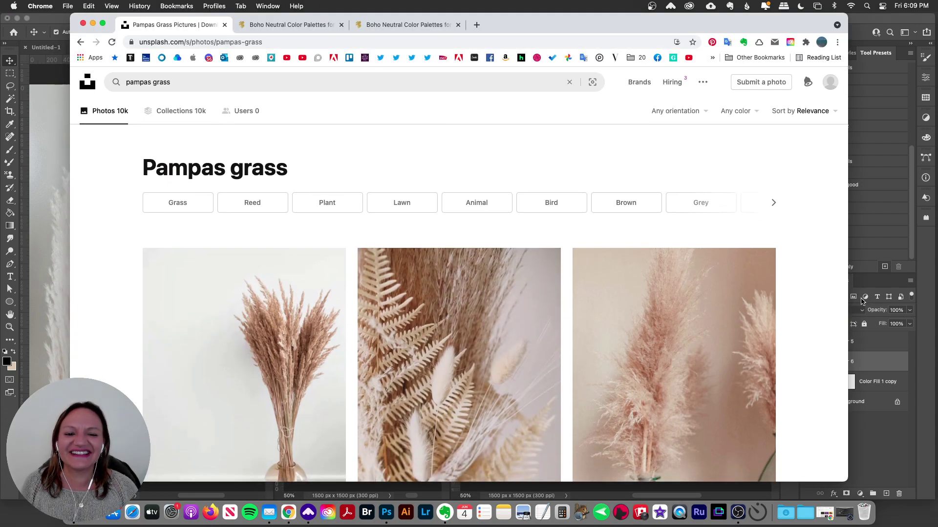
{"action": "scroll", "coordinate": [812, 300], "scroll_direction": "down", "scroll_amount": 3}
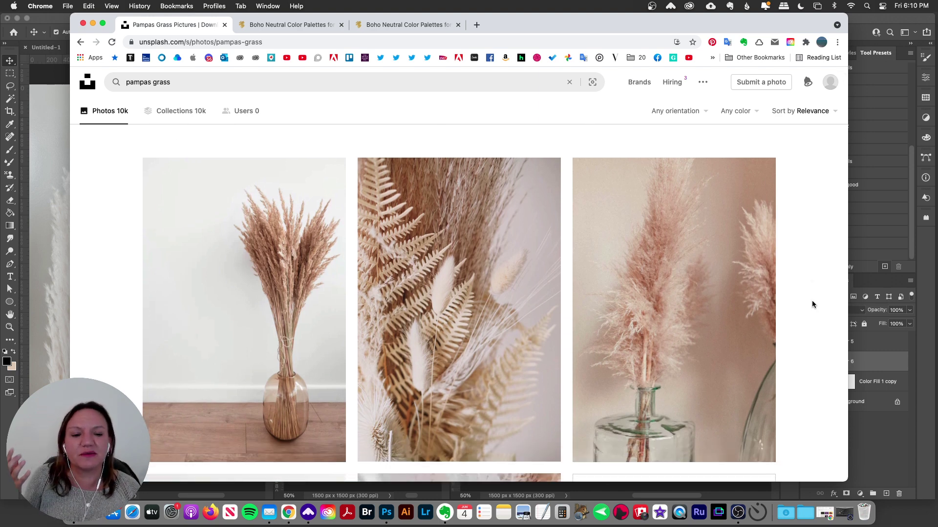
{"action": "scroll", "coordinate": [812, 301], "scroll_direction": "down", "scroll_amount": 2}
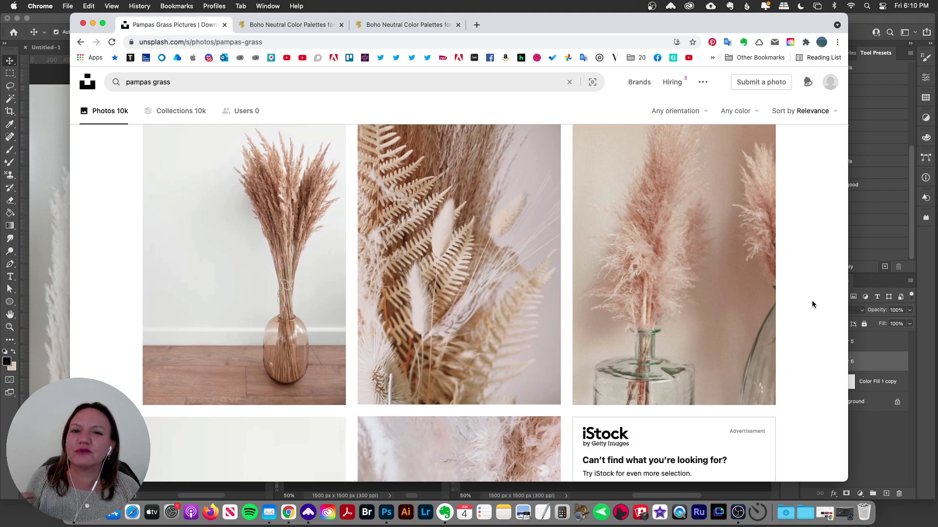
{"action": "scroll", "coordinate": [811, 301], "scroll_direction": "down", "scroll_amount": 6}
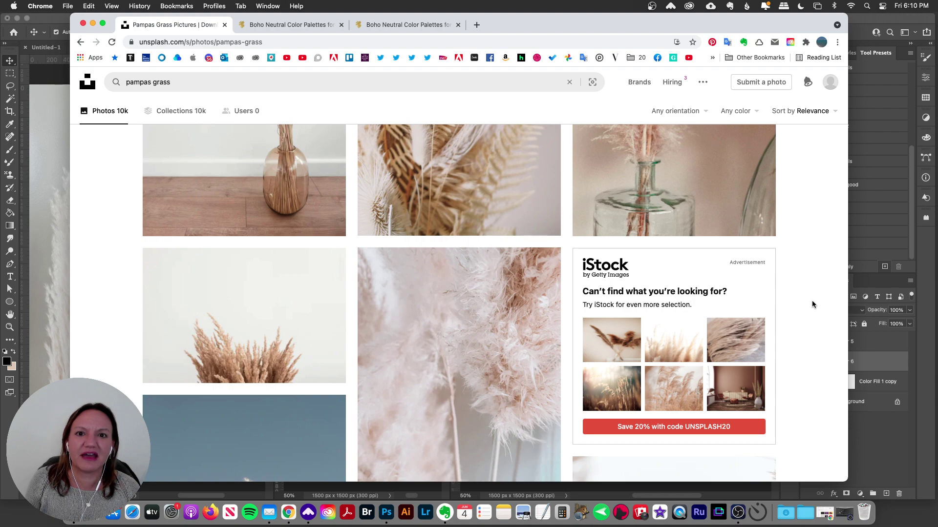
{"action": "scroll", "coordinate": [810, 303], "scroll_direction": "down", "scroll_amount": 12}
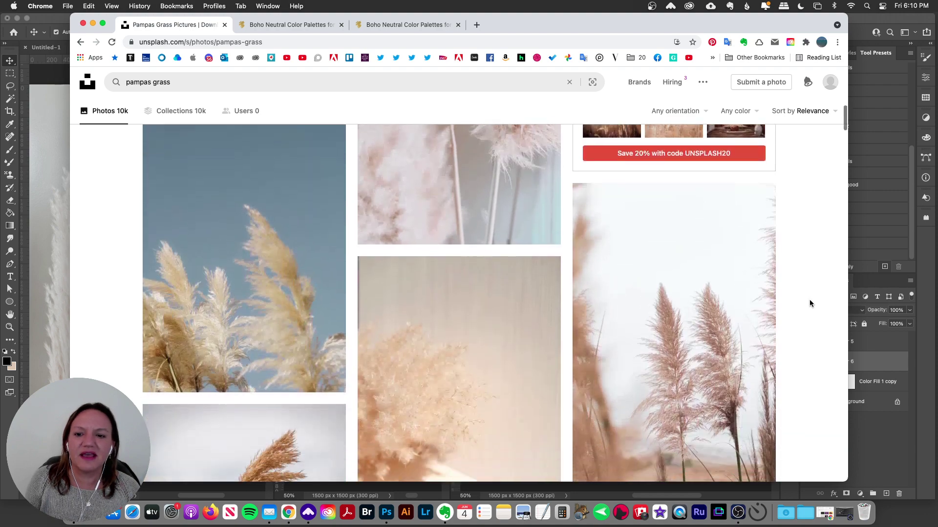
{"action": "scroll", "coordinate": [810, 300], "scroll_direction": "down", "scroll_amount": 10}
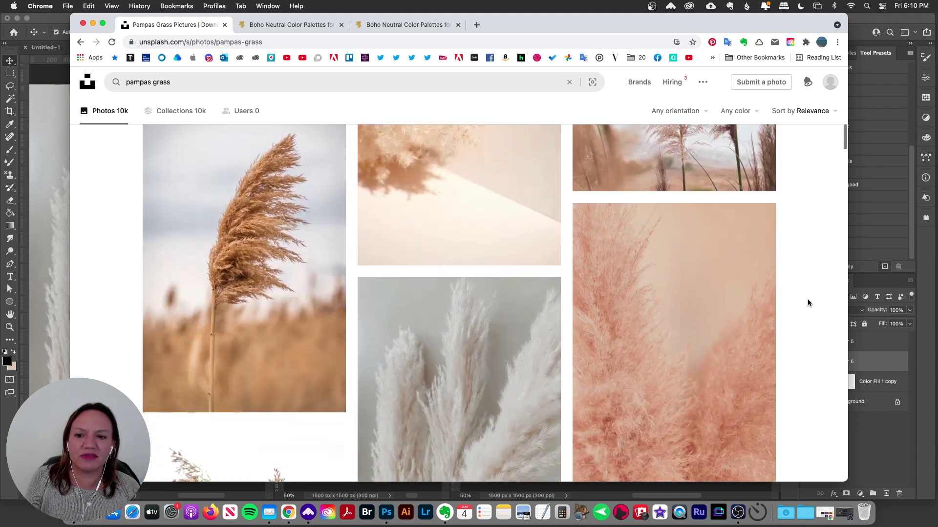
{"action": "scroll", "coordinate": [807, 302], "scroll_direction": "down", "scroll_amount": 2}
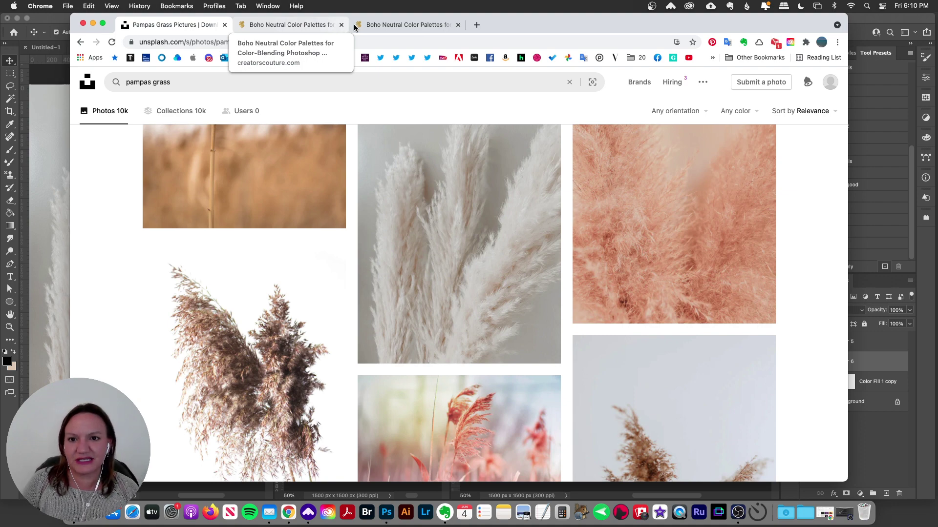
View the Boho Neutral Color Palettes product images open in the two Creators Couture pages.
{"action": "left_click", "coordinate": [370, 24]}
{"action": "left_click", "coordinate": [309, 27]}
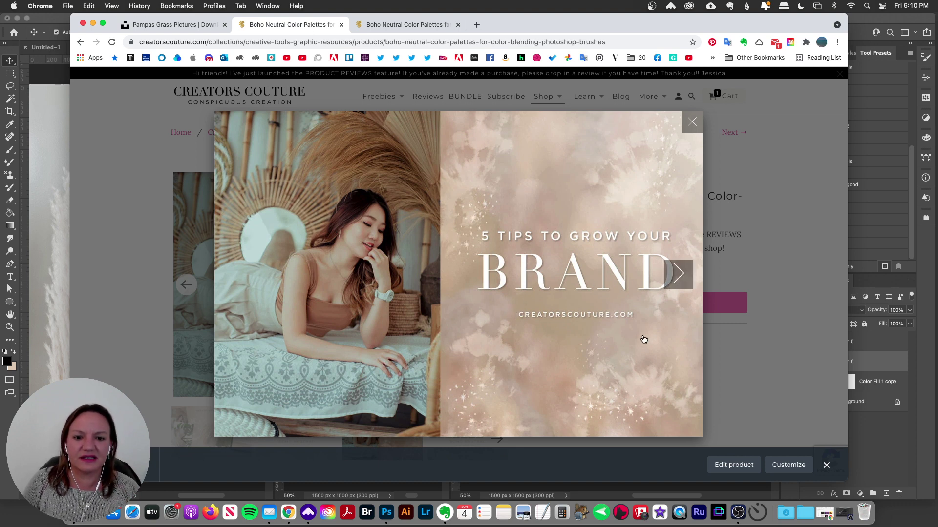
{"action": "left_click", "coordinate": [403, 25]}
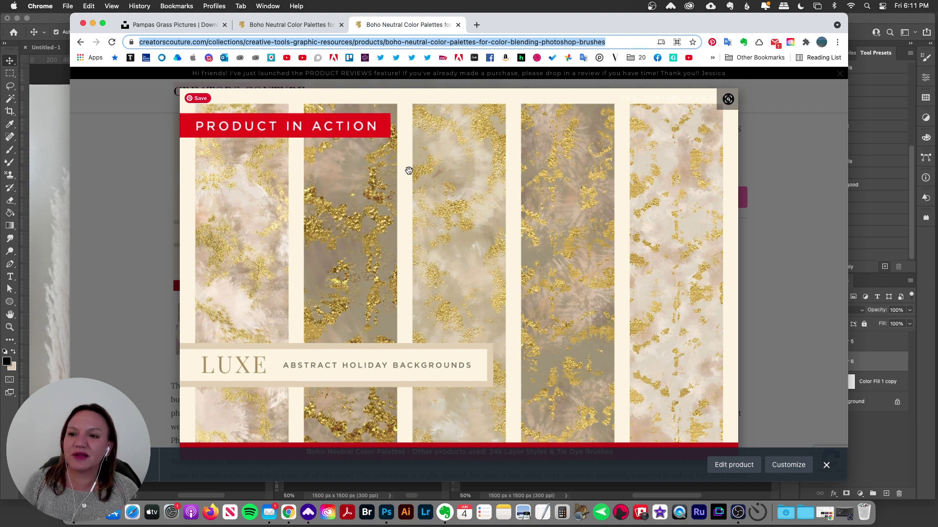
Return to Photoshop and compare the pampas grass reference photo with the painted plume in Untitled-1.
{"action": "left_click", "coordinate": [94, 25]}
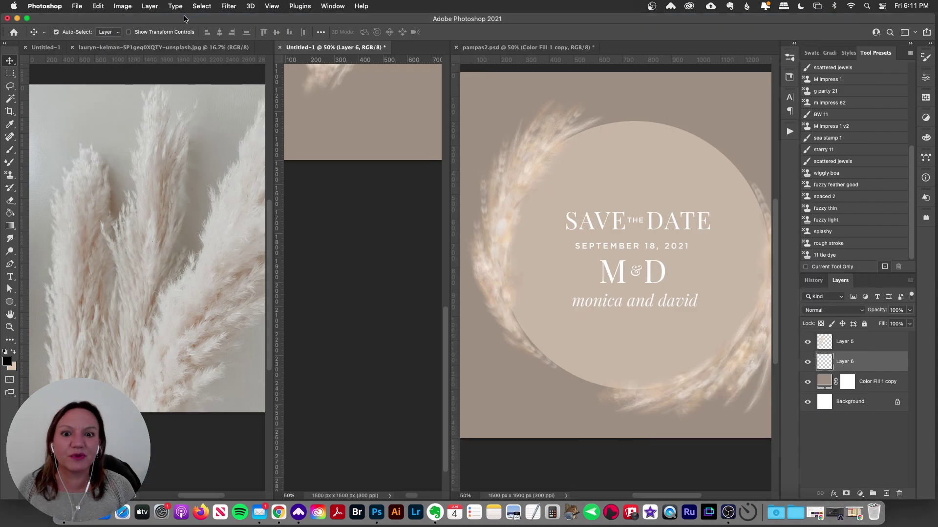
{"action": "scroll", "coordinate": [350, 214], "scroll_direction": "up", "scroll_amount": 5}
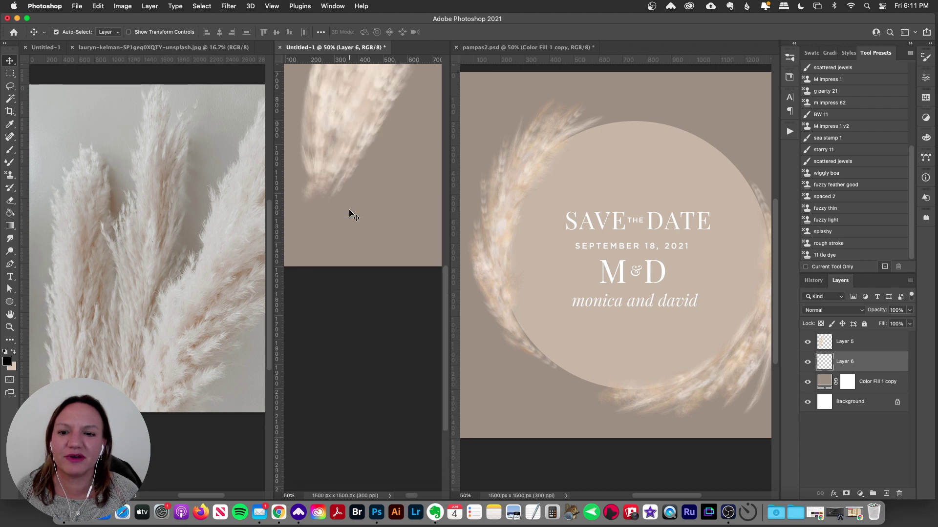
{"action": "scroll", "coordinate": [349, 213], "scroll_direction": "up", "scroll_amount": 8}
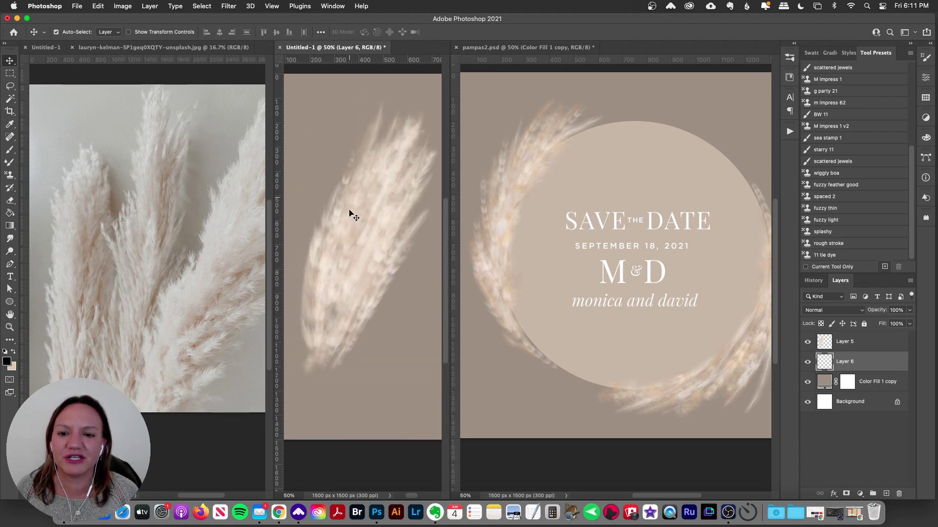
{"action": "left_click", "coordinate": [142, 218]}
{"action": "scroll", "coordinate": [143, 220], "scroll_direction": "down", "scroll_amount": 1}
{"action": "scroll", "coordinate": [143, 223], "scroll_direction": "right", "scroll_amount": 1}
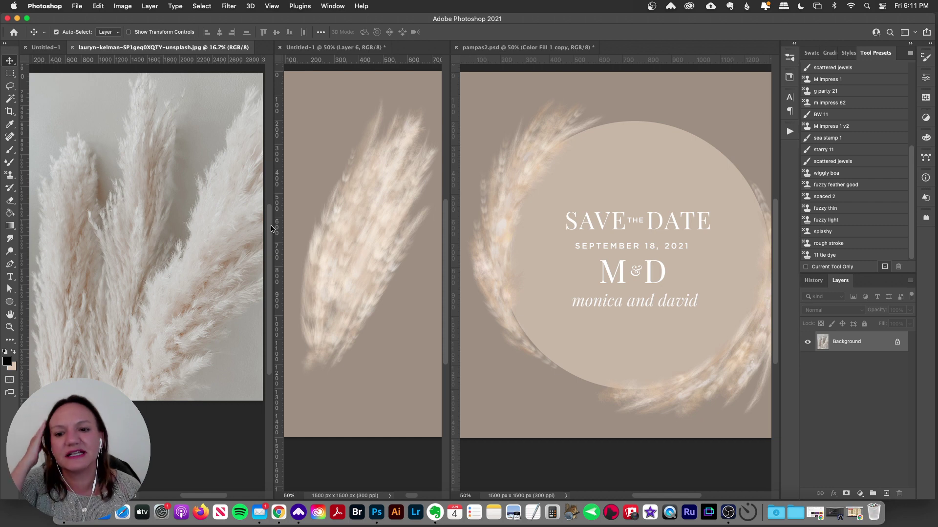
{"action": "left_click", "coordinate": [391, 239]}
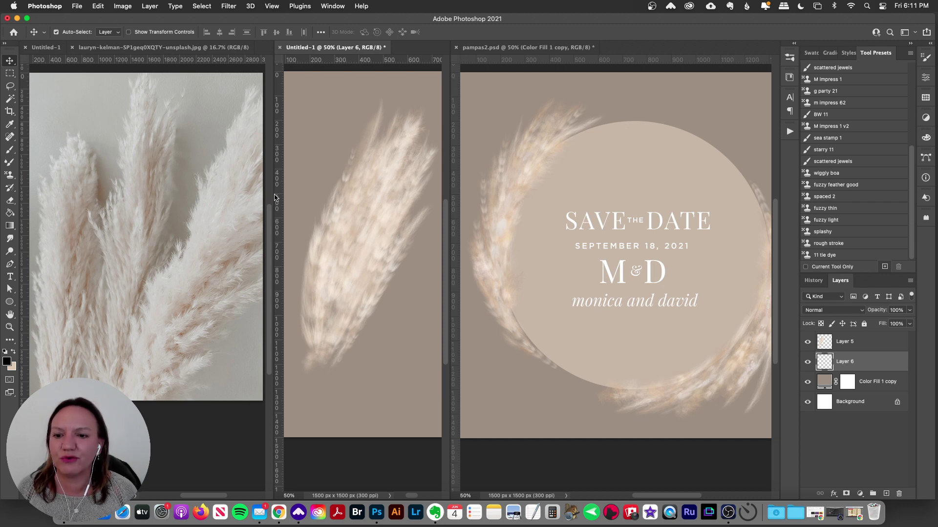
Resize the tiled document views, narrowing the reference photo and widening pampas2.psd until its whole circular design fits.
{"action": "left_click_drag", "start_coordinate": [274, 196], "coordinate": [239, 196]}
{"action": "scroll", "coordinate": [151, 221], "scroll_direction": "right", "scroll_amount": 5}
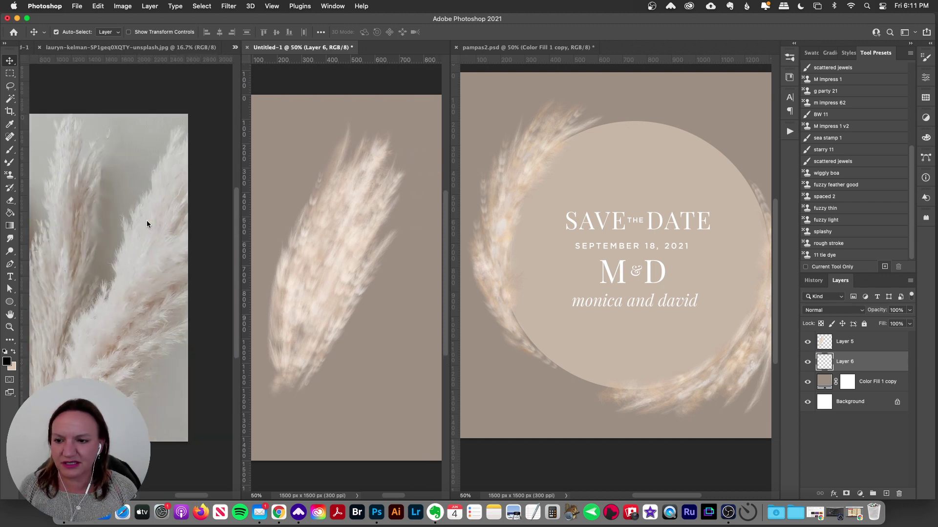
{"action": "scroll", "coordinate": [147, 220], "scroll_direction": "left", "scroll_amount": 5}
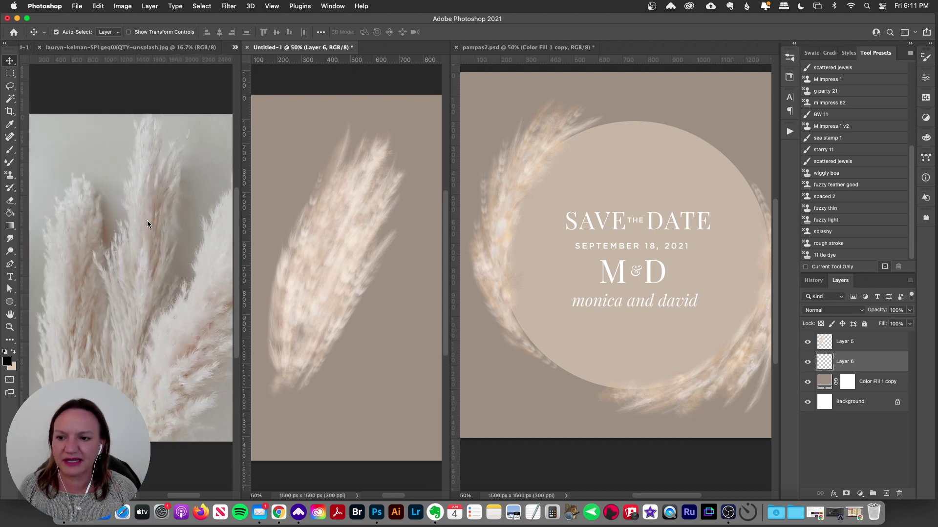
{"action": "left_click", "coordinate": [377, 222]}
{"action": "scroll", "coordinate": [378, 220], "scroll_direction": "left", "scroll_amount": 2}
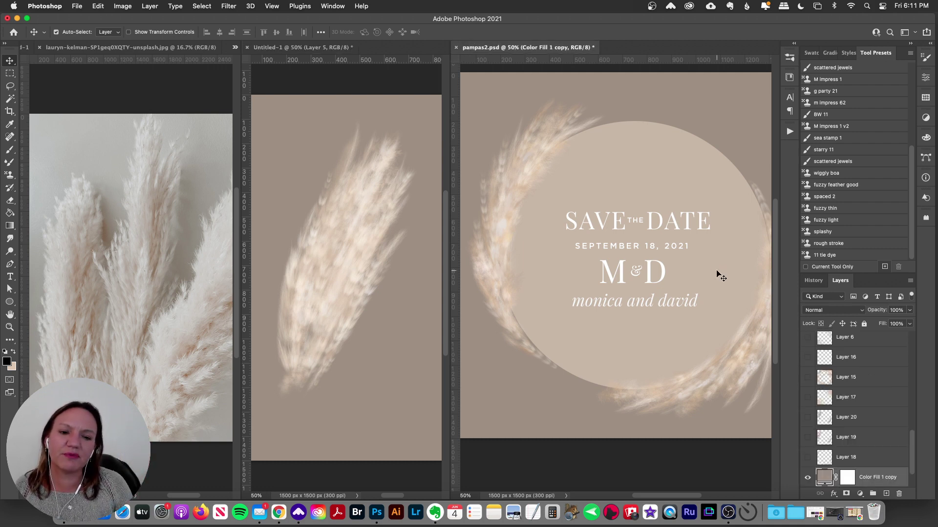
{"action": "left_click_drag", "start_coordinate": [448, 178], "coordinate": [364, 189]}
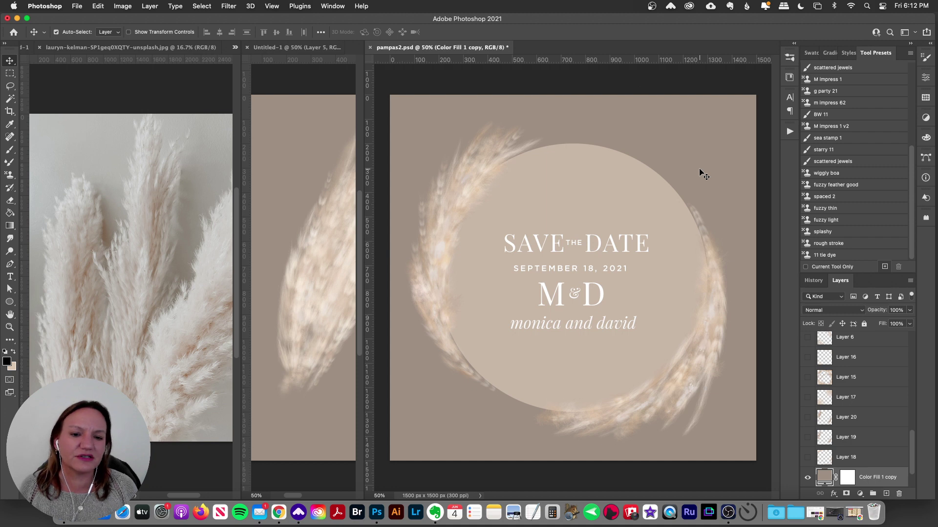
Group the Untitled-1 plume document with pampas2.psd, display pampas2.psd, and widen that group beside the reference photo.
{"action": "left_click_drag", "start_coordinate": [312, 47], "coordinate": [440, 47]}
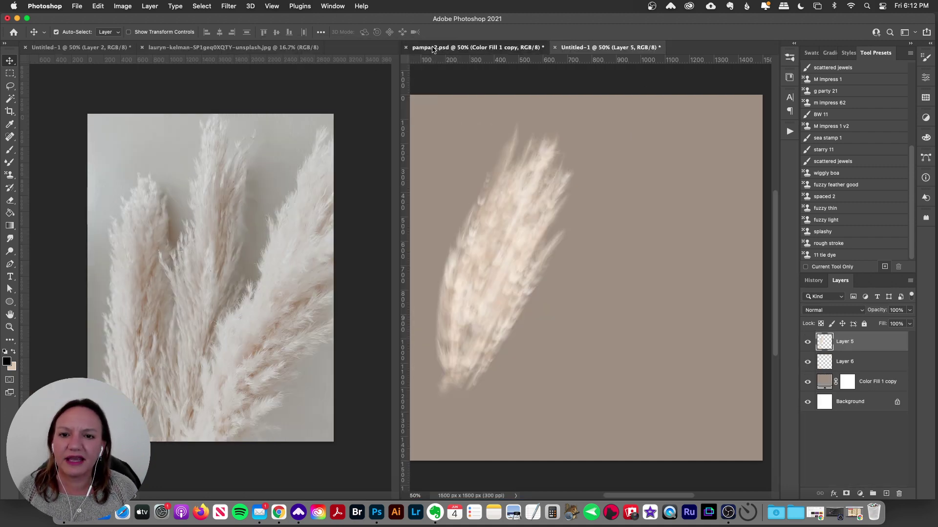
{"action": "left_click", "coordinate": [468, 47]}
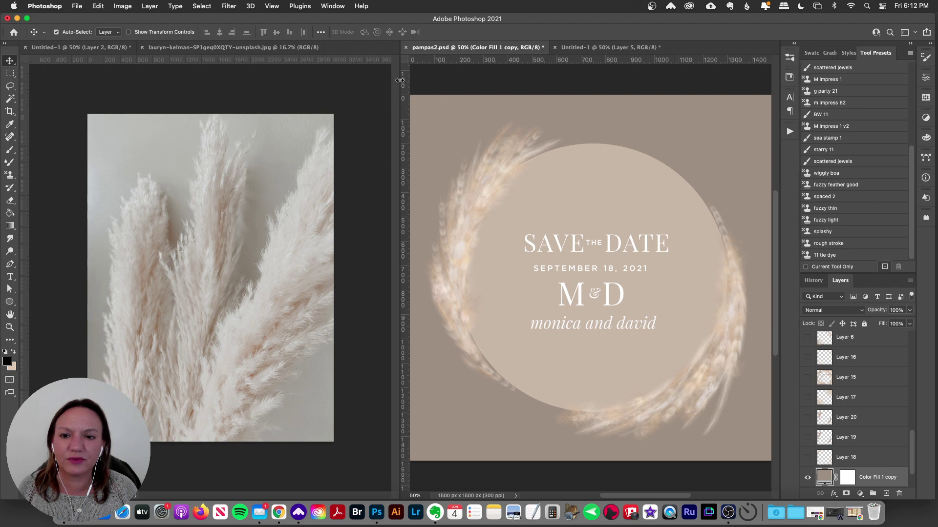
{"action": "left_click_drag", "start_coordinate": [401, 82], "coordinate": [309, 96]}
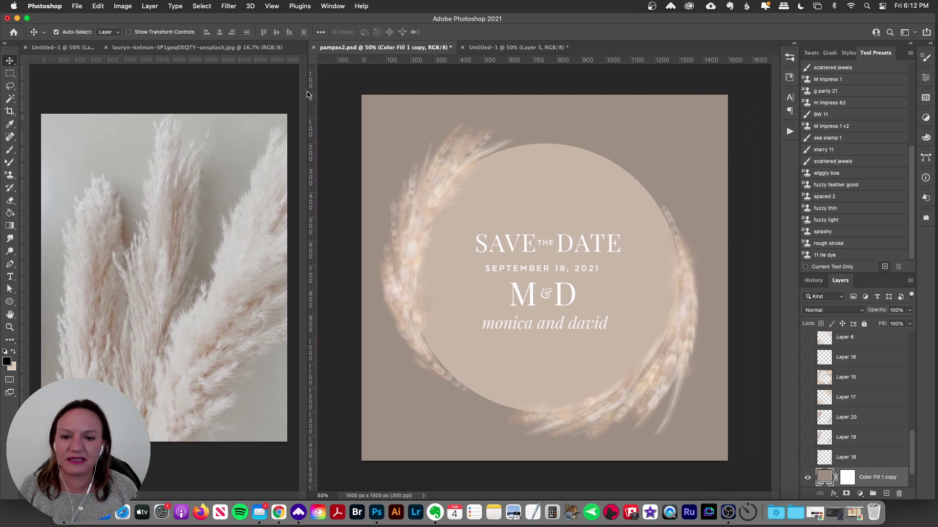
Show the Untitled-1 plume document, toggle Layer 5 off and on, and shift its plume slightly left on the canvas.
{"action": "left_click", "coordinate": [503, 47]}
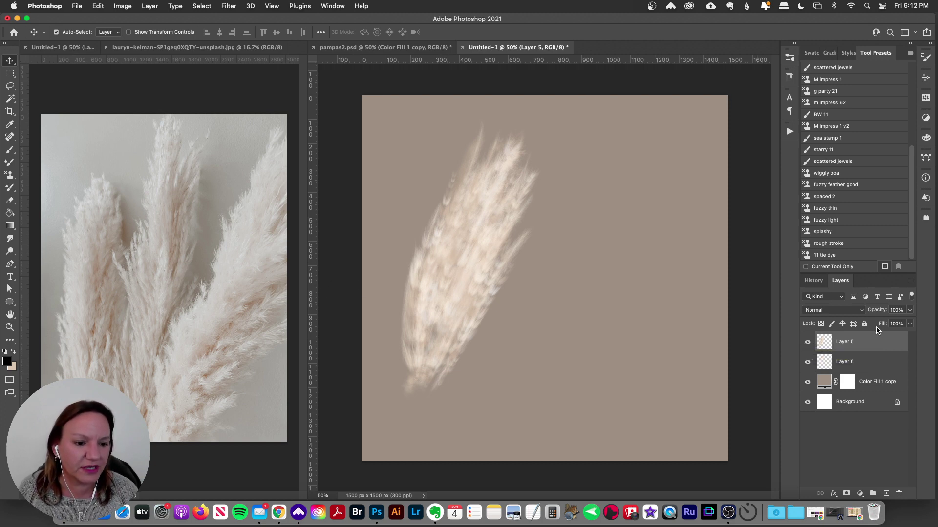
{"action": "left_click", "coordinate": [807, 342]}
{"action": "left_click", "coordinate": [854, 368]}
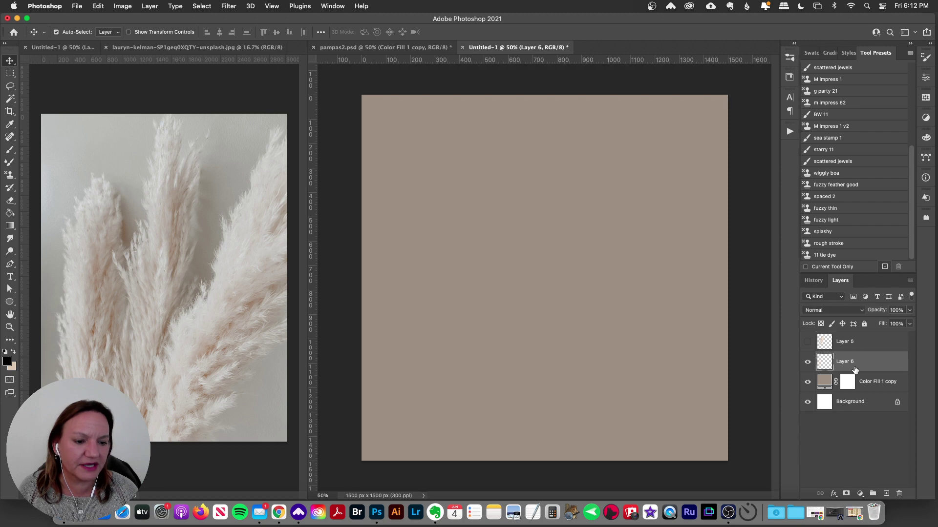
{"action": "left_click", "coordinate": [808, 342]}
{"action": "left_click_drag", "start_coordinate": [463, 220], "coordinate": [443, 222]}
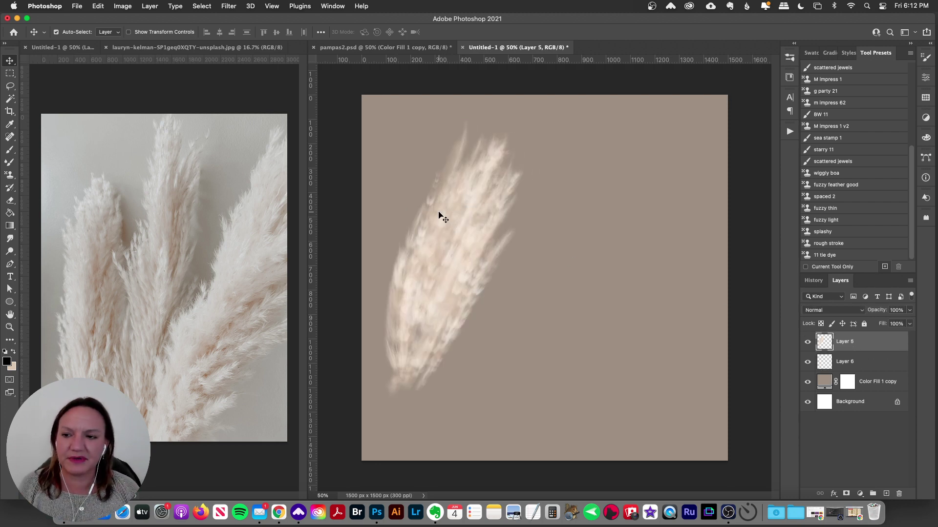
Activate the Pattern Stamp Tool and, after trying the wiggly boa and fuzzy thin presets, load fuzzy feather good.
{"action": "left_click", "coordinate": [11, 176]}
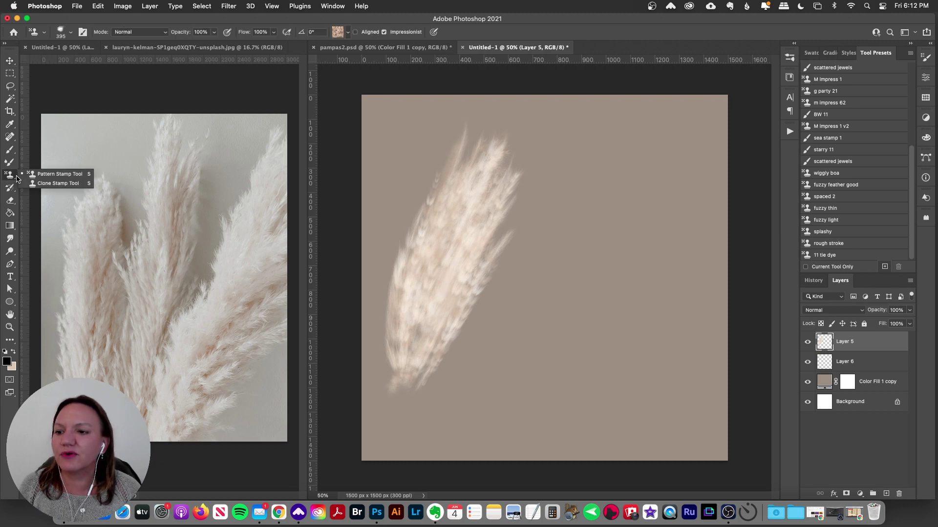
{"action": "left_click", "coordinate": [47, 176]}
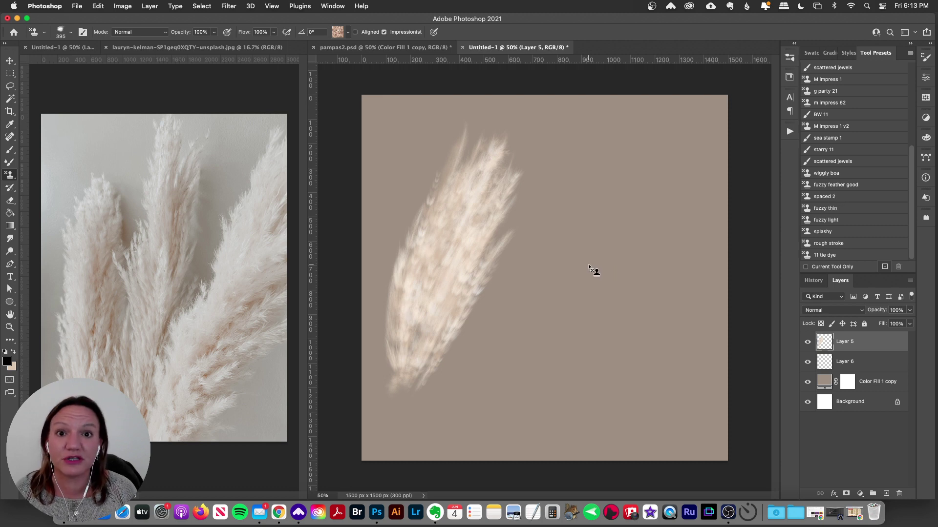
{"action": "left_click", "coordinate": [836, 174]}
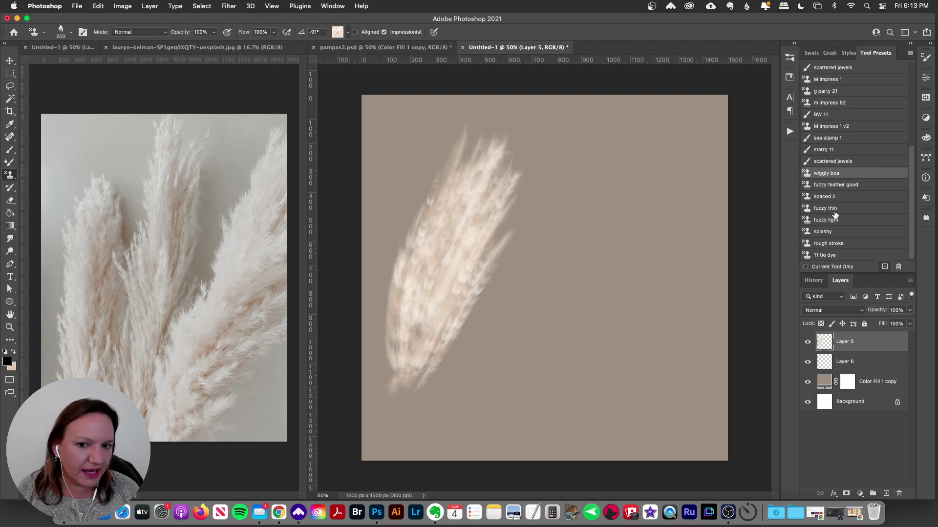
{"action": "left_click", "coordinate": [836, 210]}
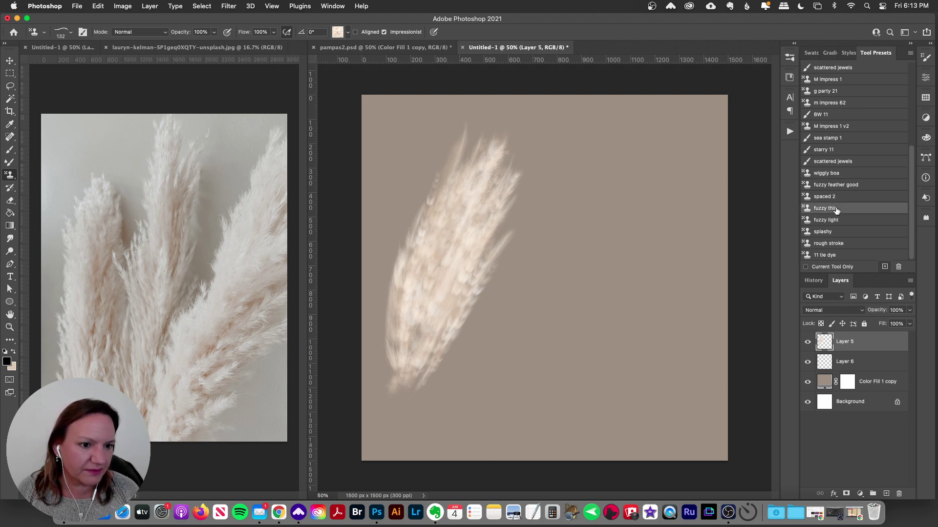
{"action": "left_click", "coordinate": [836, 184]}
Paint a diagonal feathery test stroke beside the plume on Layer 5, undo it, and paint another one.
{"action": "left_click_drag", "start_coordinate": [654, 193], "coordinate": [588, 301]}
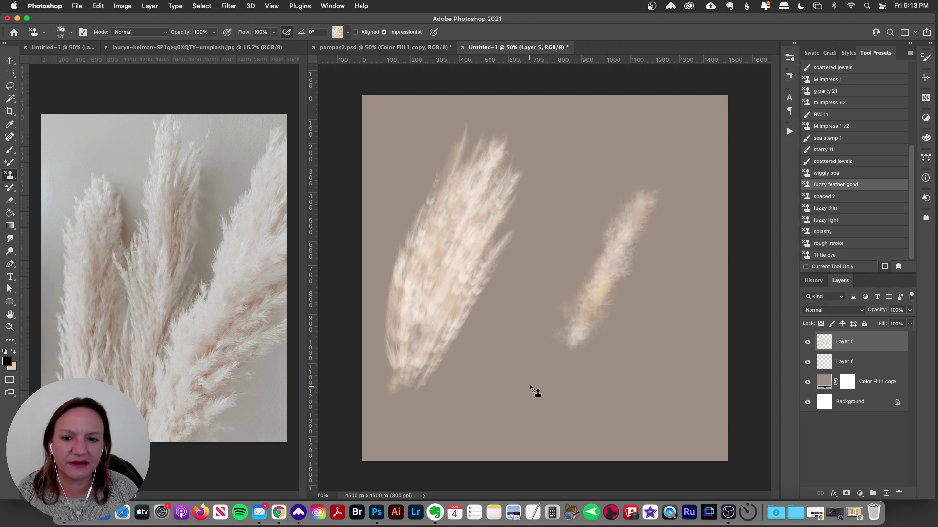
{"action": "key", "text": "super+z"}
{"action": "left_click_drag", "start_coordinate": [626, 183], "coordinate": [556, 347]}
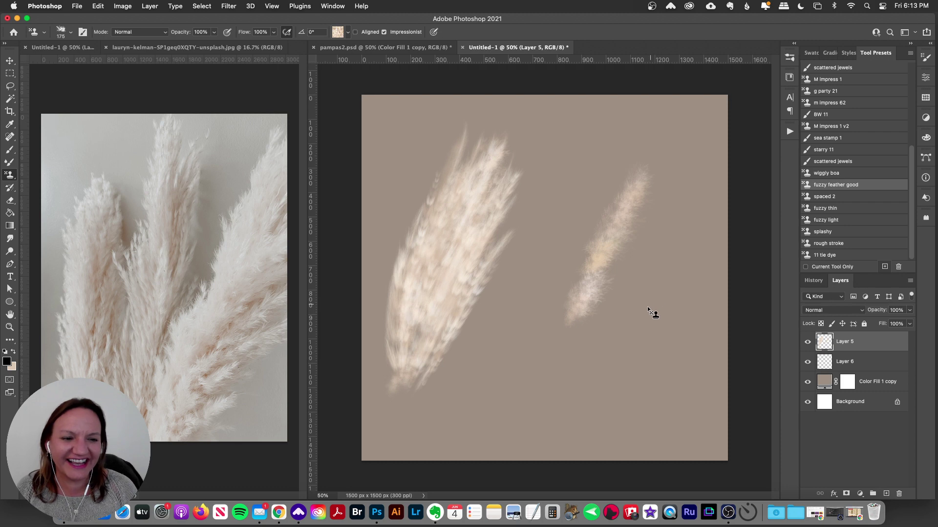
Try a stroke with the wiggly boa preset and undo it.
{"action": "left_click", "coordinate": [828, 174]}
{"action": "left_click_drag", "start_coordinate": [661, 225], "coordinate": [628, 309]}
{"action": "key", "text": "super+z"}
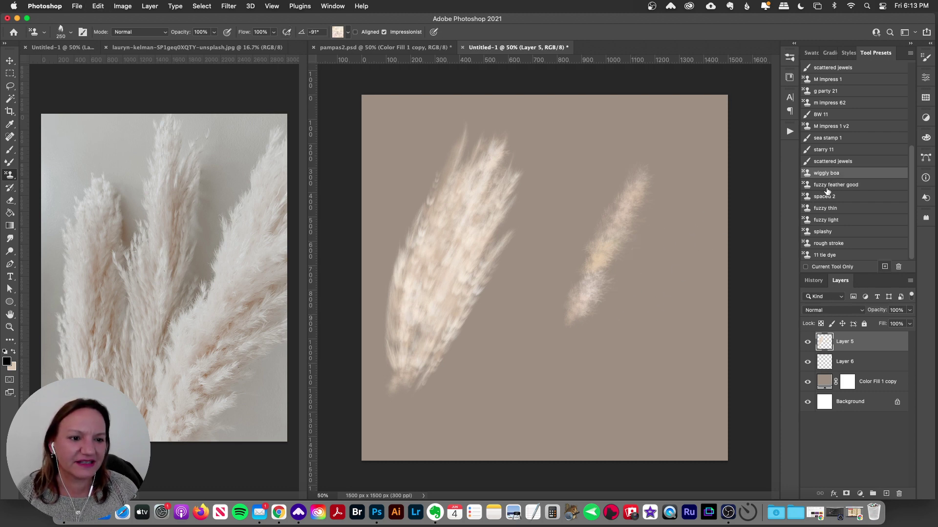
Paint a second diagonal stroke next to the test stroke using the fuzzy feather good preset.
{"action": "left_click", "coordinate": [826, 186]}
{"action": "left_click_drag", "start_coordinate": [662, 211], "coordinate": [584, 333]}
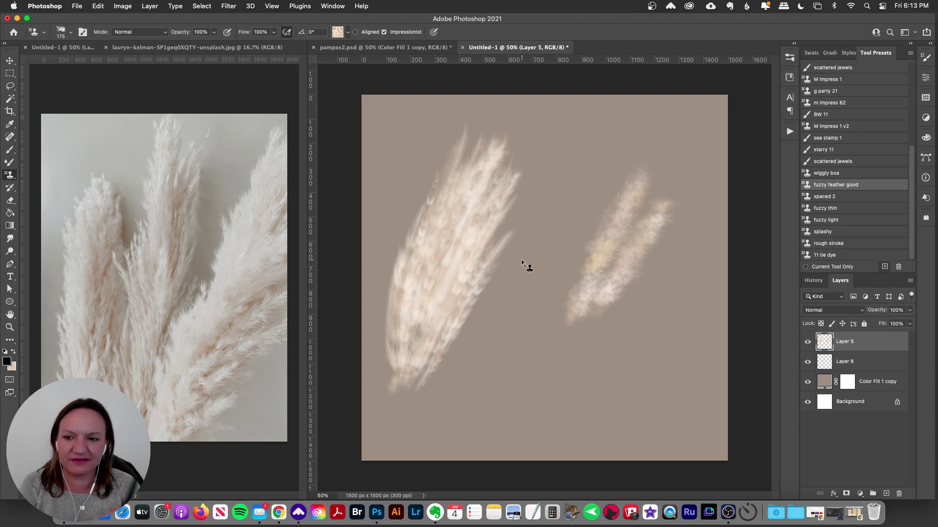
{"action": "key", "text": "super+z"}
{"action": "key", "text": "super+shift+z"}
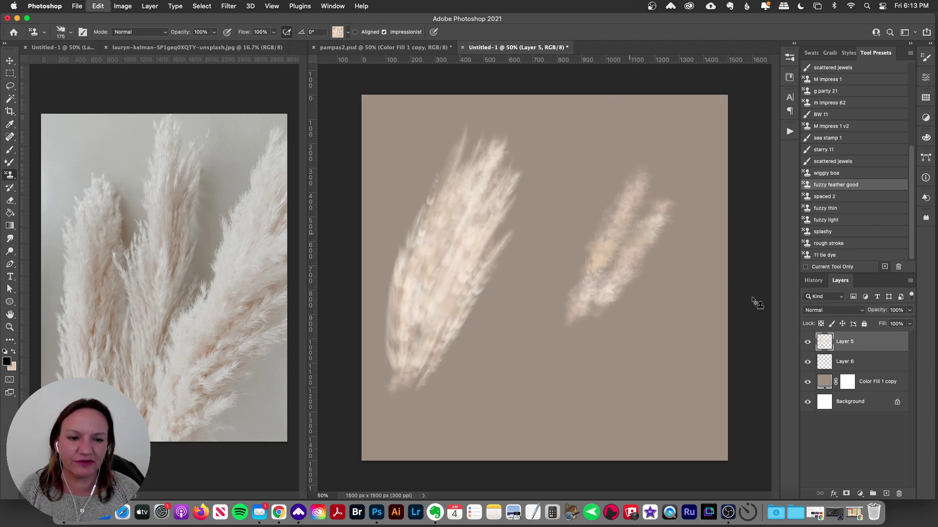
Step the document back through its history to the first Pattern Stamp state after the plume was moved.
{"action": "left_click", "coordinate": [813, 280]}
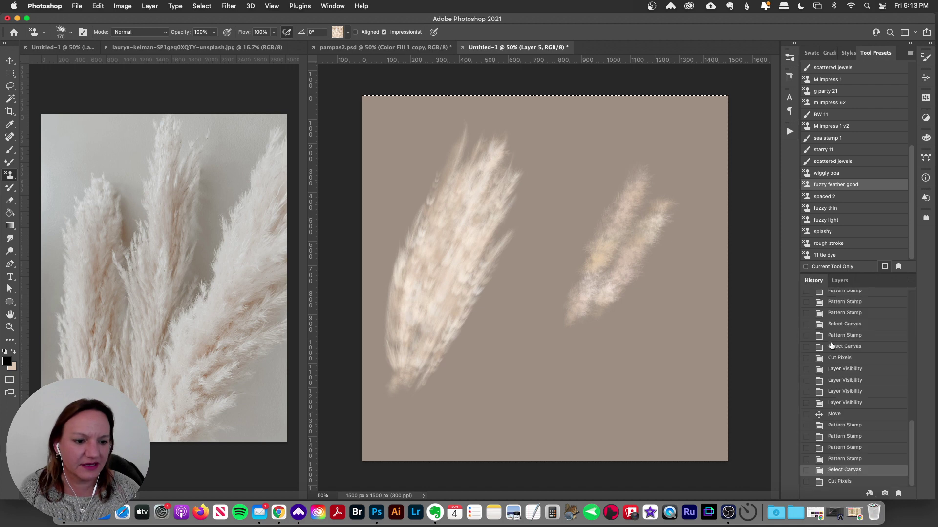
{"action": "left_click", "coordinate": [846, 448]}
{"action": "left_click", "coordinate": [844, 436]}
{"action": "left_click", "coordinate": [843, 426]}
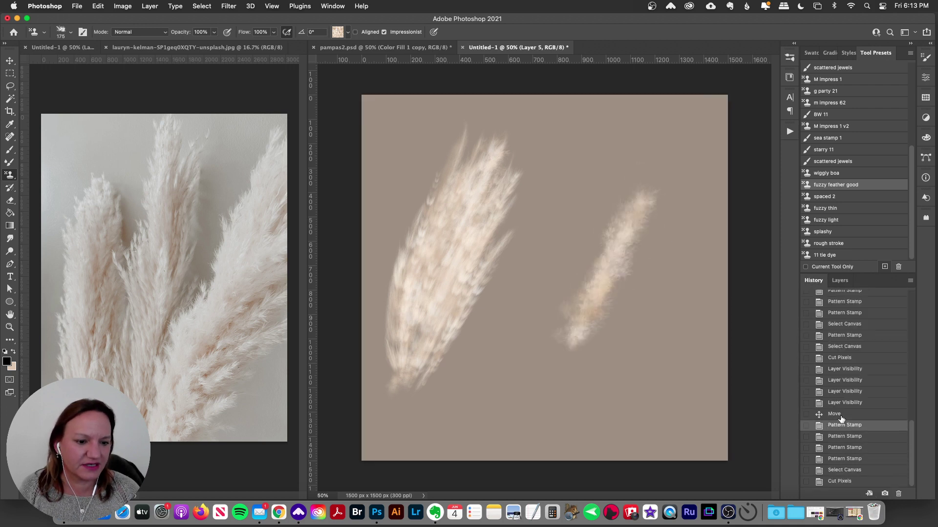
Revert the document to the Move history state and add a new layer above Layer 5.
{"action": "left_click", "coordinate": [840, 415]}
{"action": "left_click", "coordinate": [840, 280]}
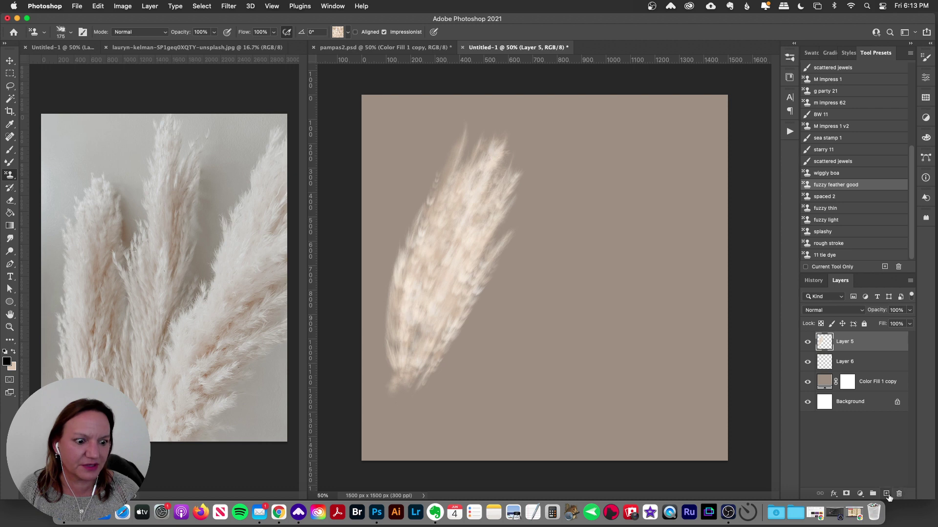
{"action": "left_click", "coordinate": [887, 494]}
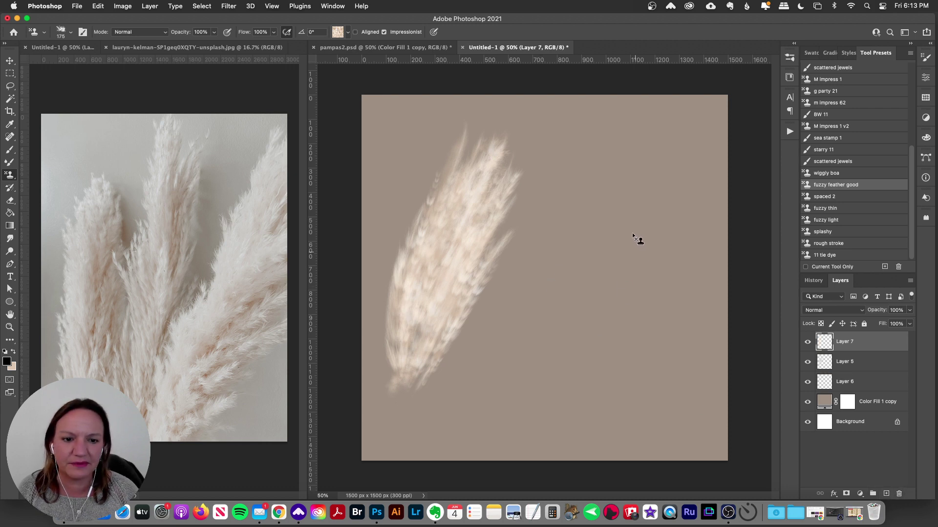
Build a second diagonal plume on Layer 7 from overlapping tip-to-base strokes with the fuzzy feather good preset, undoing the first stroke.
{"action": "left_click_drag", "start_coordinate": [635, 232], "coordinate": [600, 359]}
{"action": "key", "text": "cmd+z"}
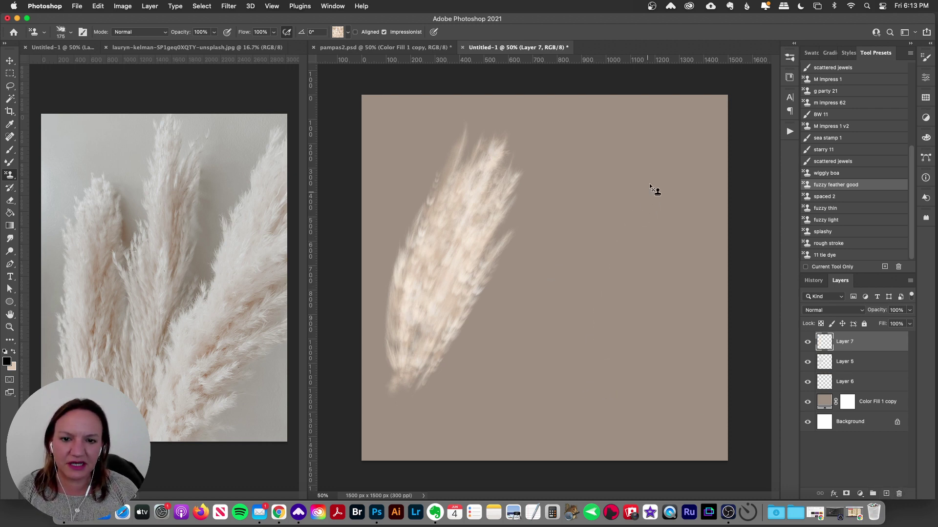
{"action": "left_click_drag", "start_coordinate": [658, 192], "coordinate": [579, 371]}
{"action": "left_click_drag", "start_coordinate": [601, 218], "coordinate": [585, 392]}
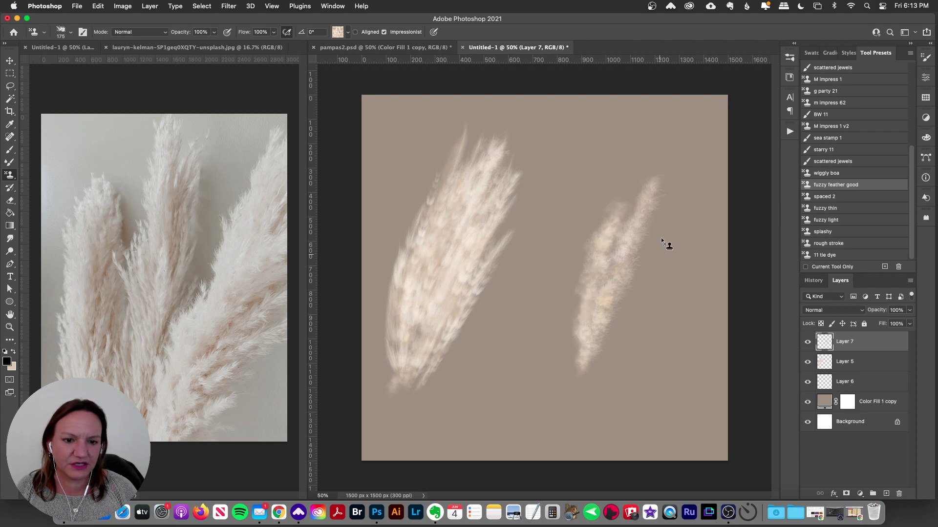
{"action": "left_click_drag", "start_coordinate": [662, 240], "coordinate": [578, 386]}
{"action": "mouse_move", "coordinate": [566, 249]}
{"action": "left_mouse_down"}
{"action": "mouse_move", "coordinate": [570, 376]}
{"action": "mouse_move", "coordinate": [584, 323]}
{"action": "mouse_move", "coordinate": [576, 379]}
{"action": "left_mouse_up"}
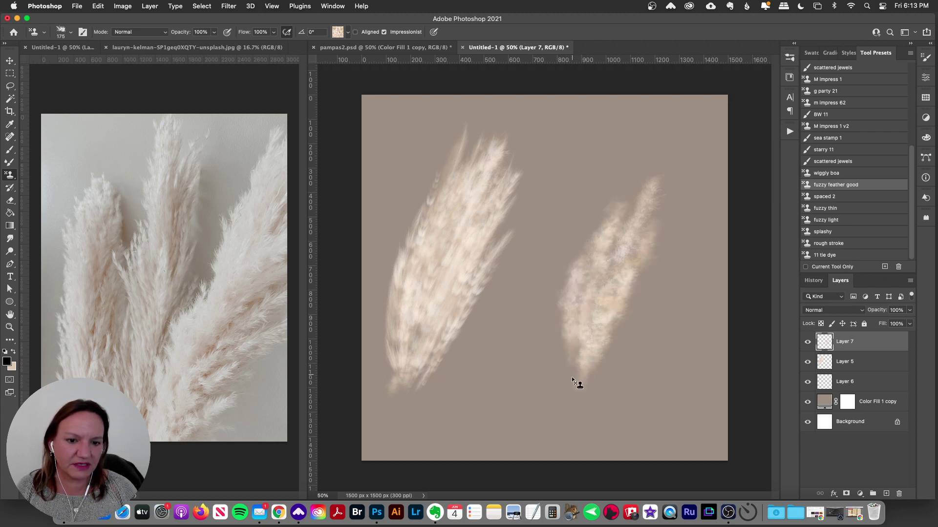
{"action": "mouse_move", "coordinate": [628, 310]}
{"action": "left_mouse_down"}
{"action": "mouse_move", "coordinate": [581, 373]}
{"action": "mouse_move", "coordinate": [658, 284]}
{"action": "mouse_move", "coordinate": [560, 410]}
{"action": "mouse_move", "coordinate": [556, 365]}
{"action": "mouse_move", "coordinate": [570, 378]}
{"action": "mouse_move", "coordinate": [586, 352]}
{"action": "mouse_move", "coordinate": [607, 368]}
{"action": "mouse_move", "coordinate": [631, 293]}
{"action": "mouse_move", "coordinate": [569, 403]}
{"action": "left_mouse_up"}
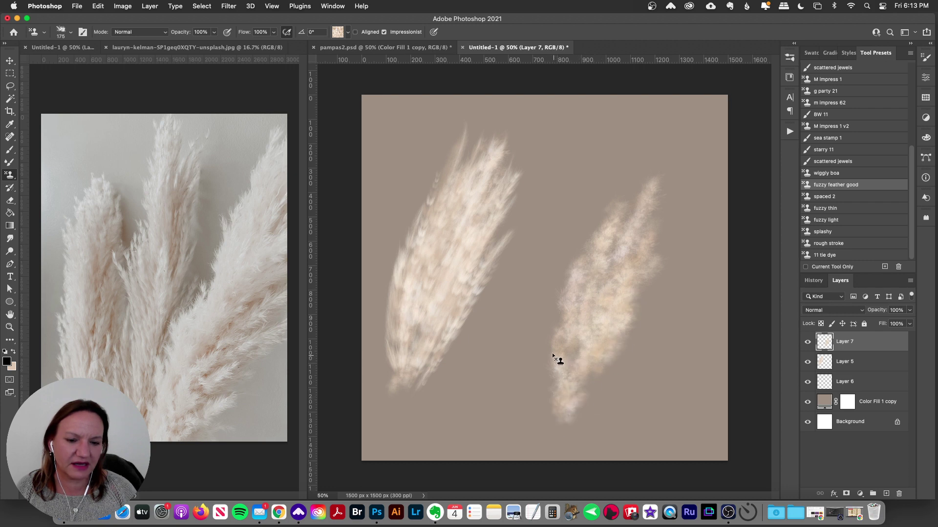
{"action": "left_click_drag", "start_coordinate": [552, 353], "coordinate": [558, 423]}
{"action": "left_click_drag", "start_coordinate": [578, 342], "coordinate": [561, 438]}
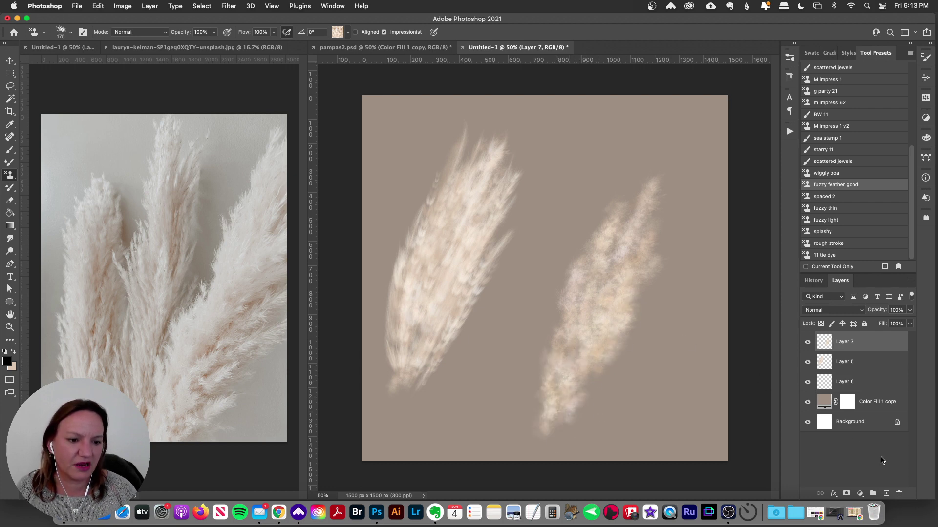
Add a new layer above Layer 7 and choose a darker reddish-brown speckled pattern from the Boho-Nuetrals group for the Pattern Stamp.
{"action": "left_click", "coordinate": [886, 494]}
{"action": "left_click", "coordinate": [339, 32]}
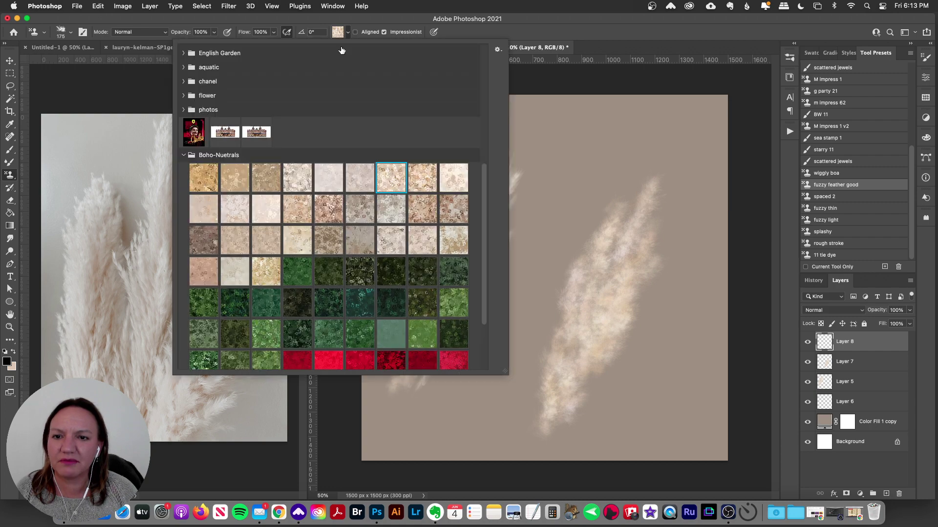
{"action": "left_click_drag", "start_coordinate": [486, 230], "coordinate": [478, 272]}
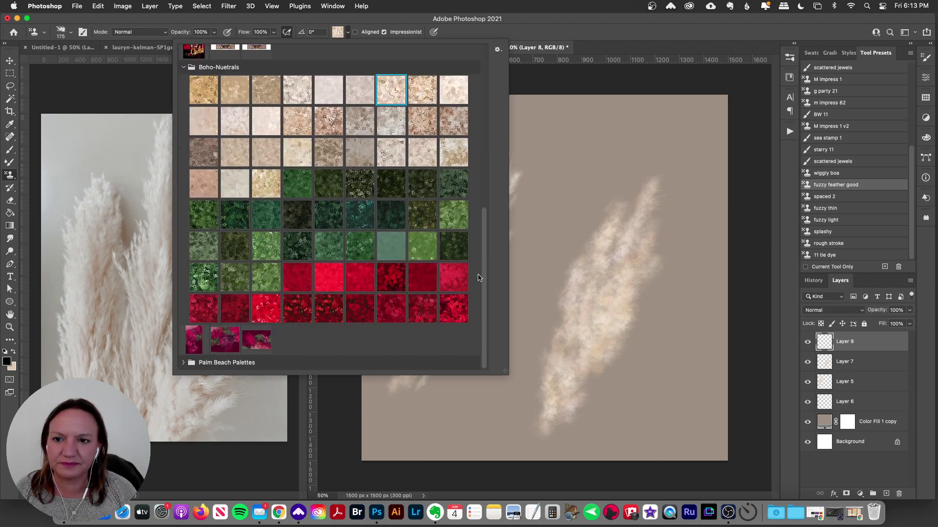
{"action": "left_click", "coordinate": [330, 121]}
{"action": "left_click", "coordinate": [397, 24]}
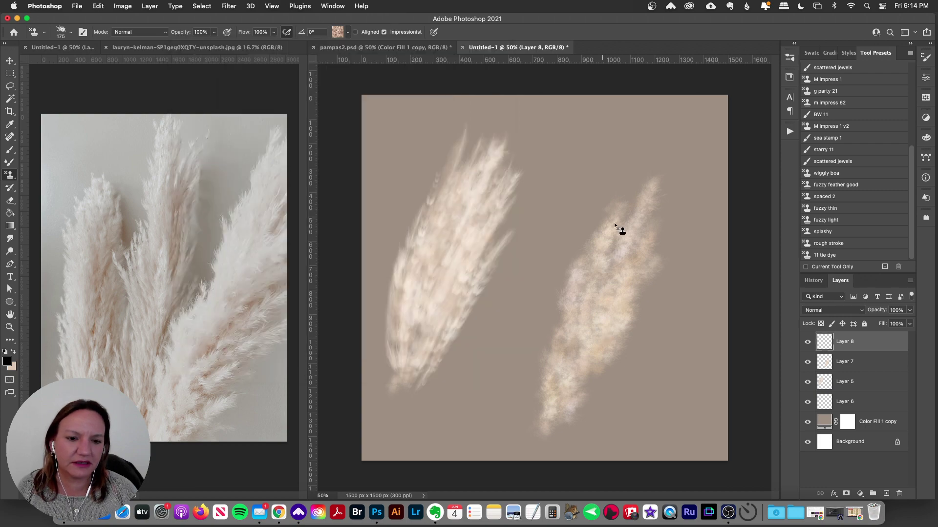
Paint darker shading strokes through the middle and lower part of the second plume on Layer 8, undoing and repainting unwanted ones.
{"action": "mouse_move", "coordinate": [614, 225]}
{"action": "left_mouse_down"}
{"action": "mouse_move", "coordinate": [588, 313]}
{"action": "mouse_move", "coordinate": [586, 373]}
{"action": "left_mouse_up"}
{"action": "key", "text": "super+z"}
{"action": "mouse_move", "coordinate": [626, 244]}
{"action": "left_mouse_down"}
{"action": "mouse_move", "coordinate": [583, 368]}
{"action": "mouse_move", "coordinate": [574, 279]}
{"action": "mouse_move", "coordinate": [558, 392]}
{"action": "left_mouse_up"}
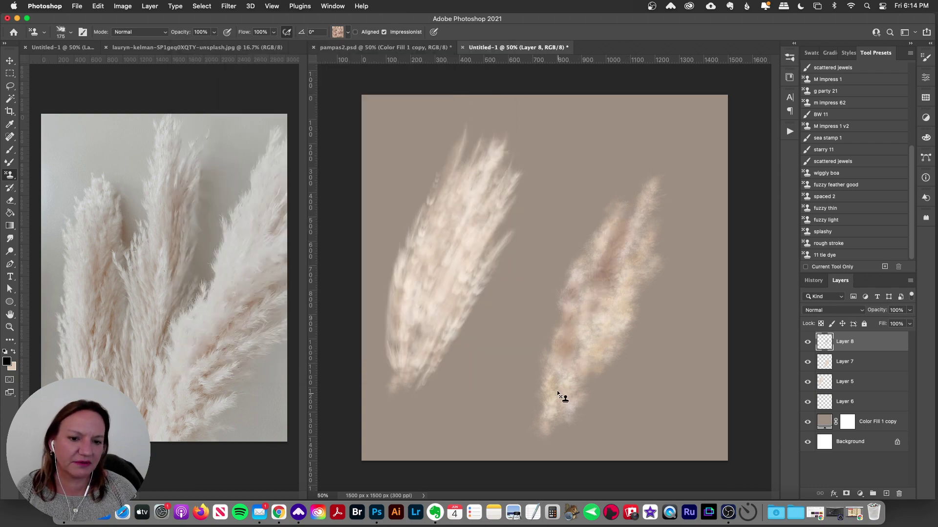
{"action": "left_click_drag", "start_coordinate": [634, 299], "coordinate": [586, 366]}
{"action": "key", "text": "super+z"}
{"action": "left_click_drag", "start_coordinate": [626, 272], "coordinate": [552, 431]}
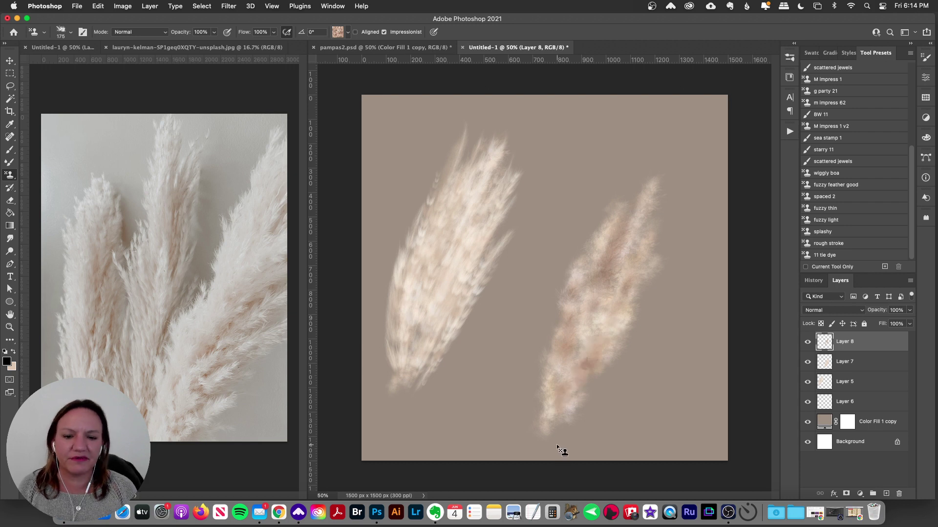
Add a new layer above Layer 8 and try a stroke with the fuzzy thin preset on the second plume.
{"action": "left_click", "coordinate": [886, 493]}
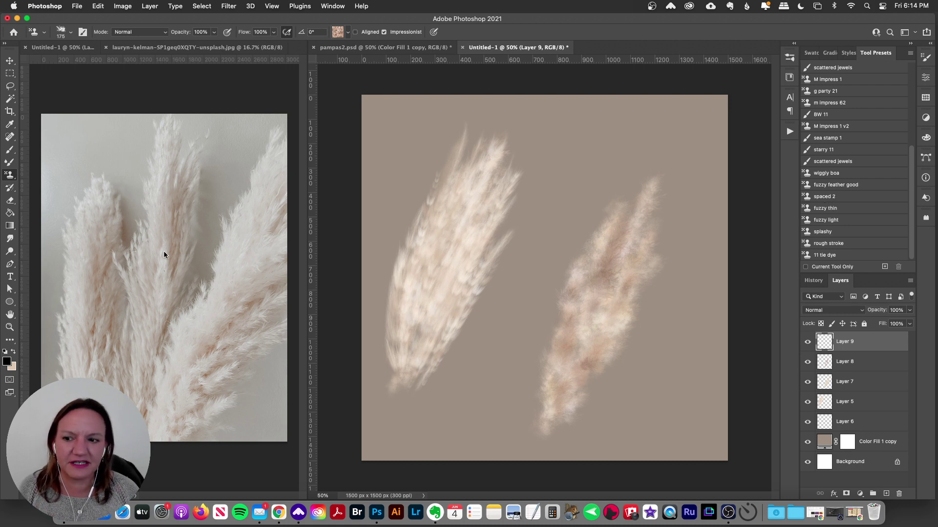
{"action": "left_click", "coordinate": [834, 211]}
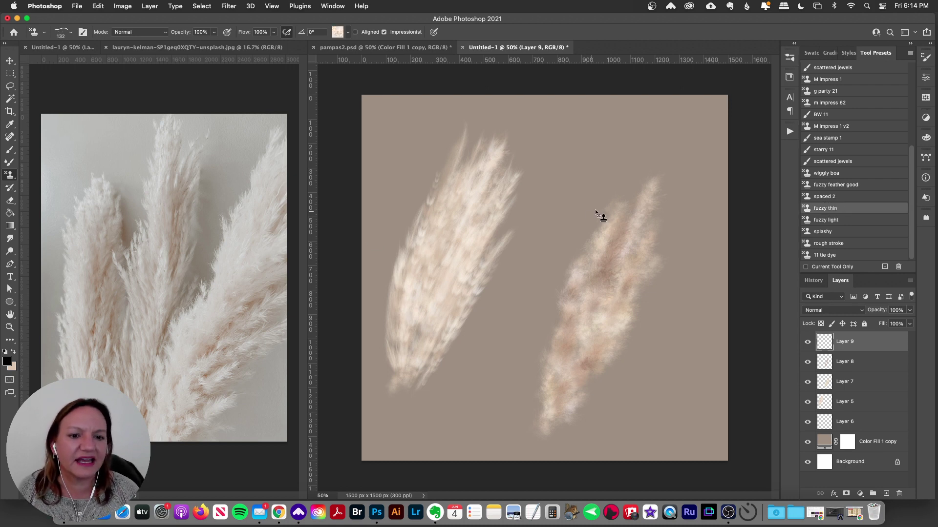
{"action": "mouse_move", "coordinate": [594, 209]}
{"action": "left_mouse_down"}
{"action": "mouse_move", "coordinate": [590, 330]}
{"action": "mouse_move", "coordinate": [593, 301]}
{"action": "left_mouse_up"}
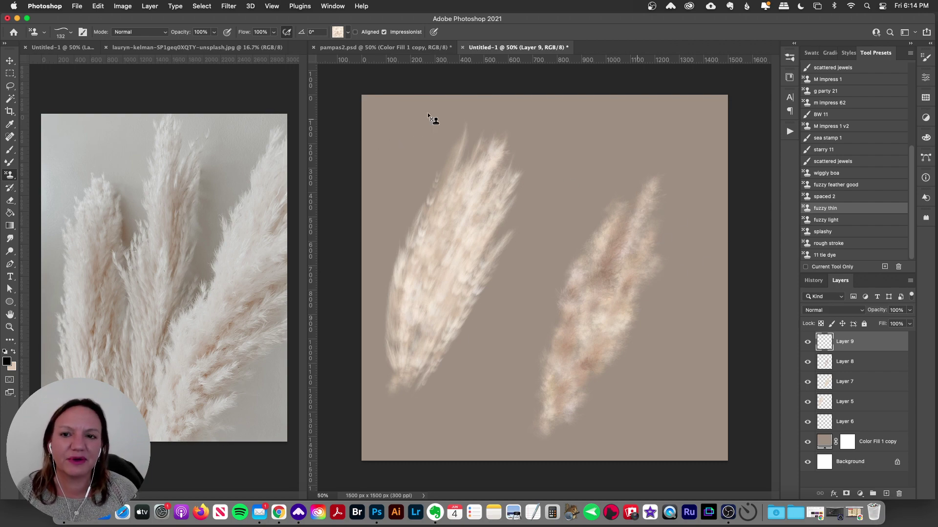
Check which pattern the fuzzy thin preset uses and compare it with the fuzzy light preset.
{"action": "left_click", "coordinate": [337, 33]}
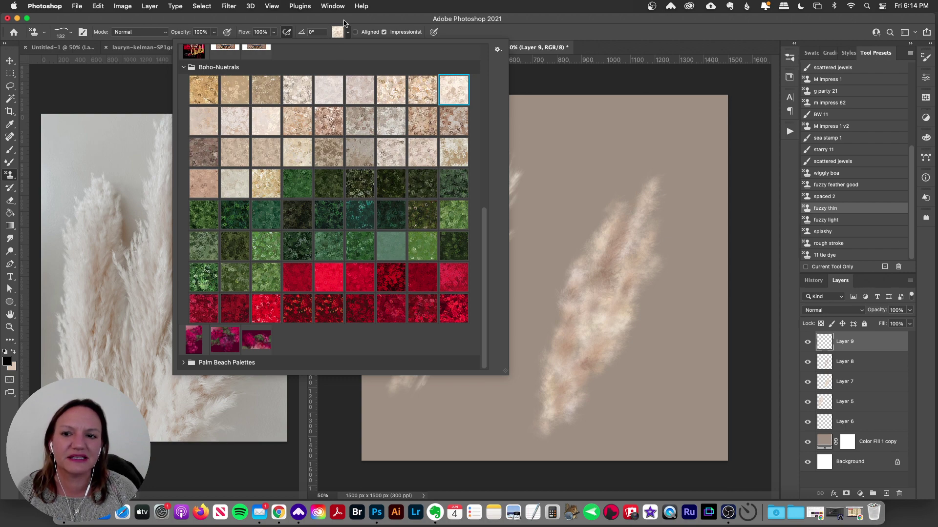
{"action": "left_click", "coordinate": [336, 35]}
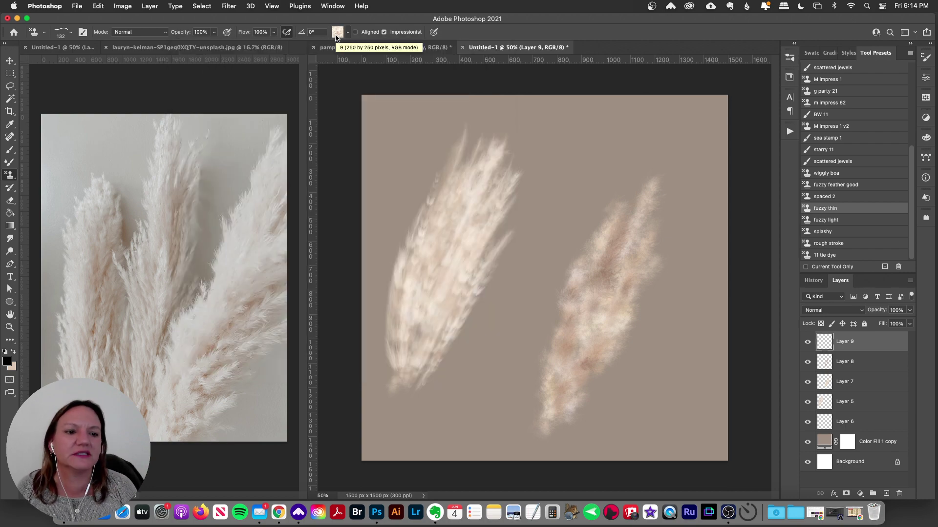
{"action": "left_click", "coordinate": [829, 221]}
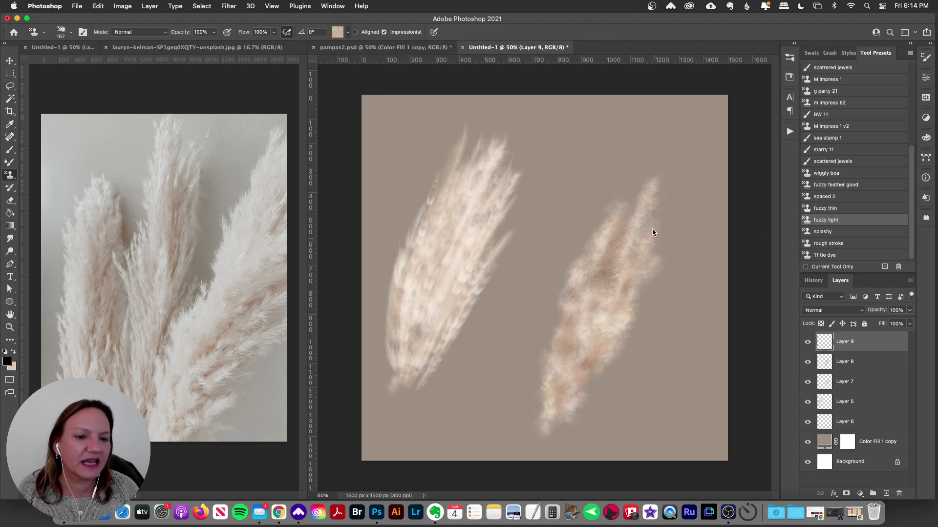
Paint thin light streaks along the length of the second plume on Layer 9 with the fuzzy thin preset.
{"action": "left_click", "coordinate": [826, 208]}
{"action": "mouse_move", "coordinate": [621, 238]}
{"action": "left_mouse_down"}
{"action": "mouse_move", "coordinate": [637, 188]}
{"action": "mouse_move", "coordinate": [576, 366]}
{"action": "left_mouse_up"}
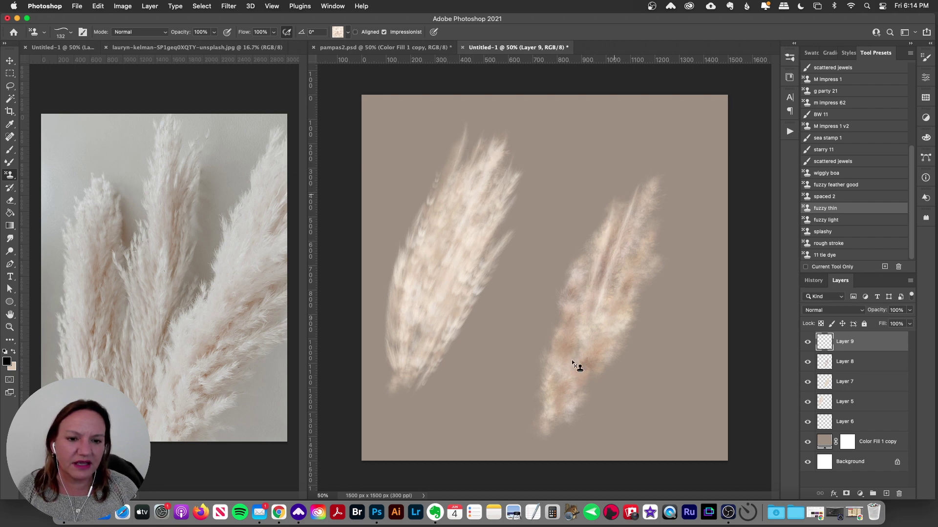
{"action": "left_click_drag", "start_coordinate": [584, 253], "coordinate": [549, 408]}
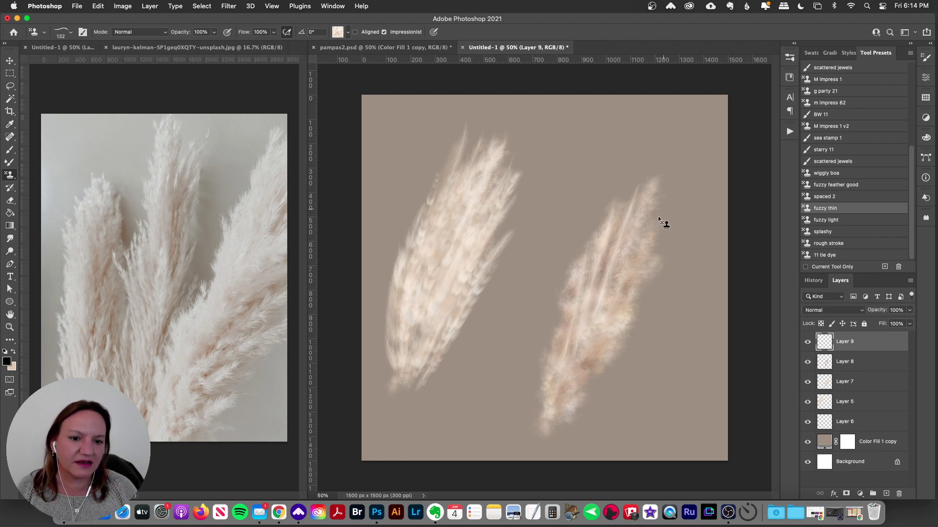
{"action": "mouse_move", "coordinate": [658, 216]}
{"action": "left_mouse_down"}
{"action": "mouse_move", "coordinate": [652, 279]}
{"action": "mouse_move", "coordinate": [575, 385]}
{"action": "left_mouse_up"}
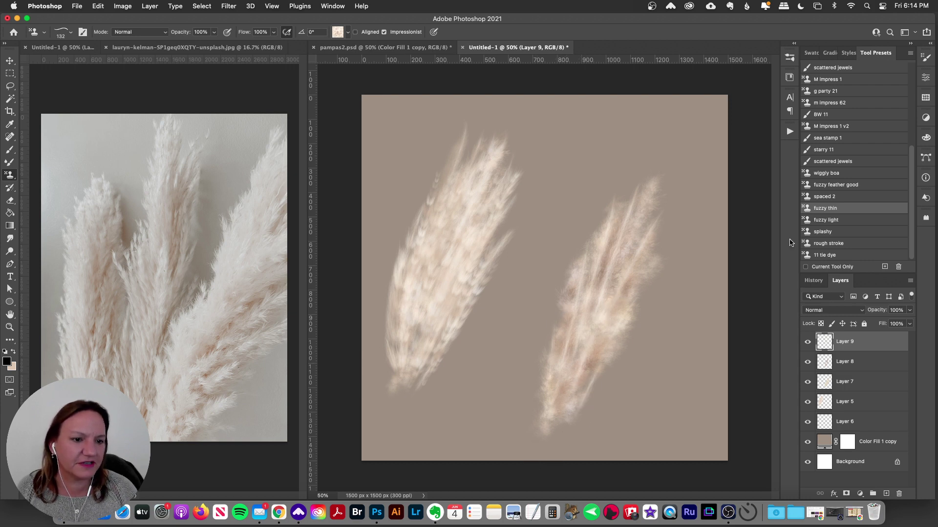
Test the fuzzy light preset beside the second plume, check its pattern, and paint soft beige strokes over the plume on Layer 9.
{"action": "left_click", "coordinate": [831, 220]}
{"action": "left_click_drag", "start_coordinate": [699, 257], "coordinate": [650, 375]}
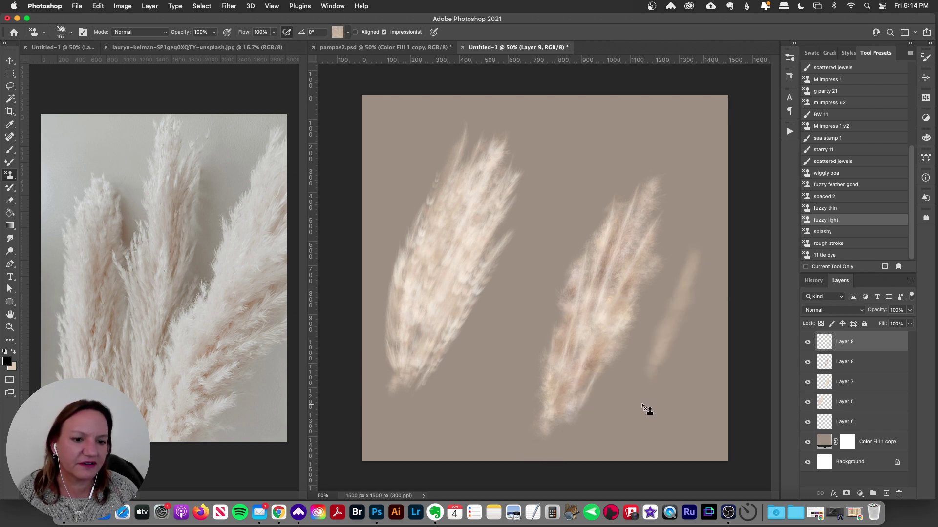
{"action": "left_click", "coordinate": [337, 32]}
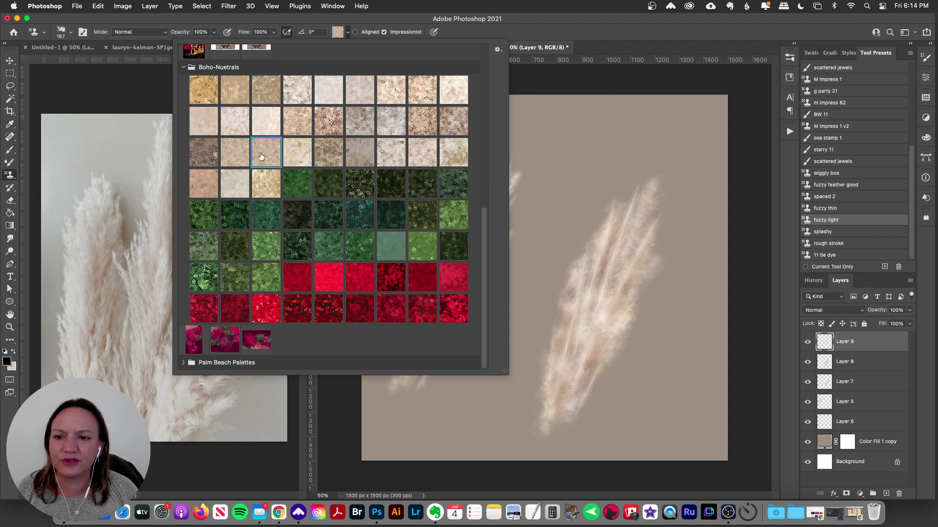
{"action": "left_click", "coordinate": [453, 32]}
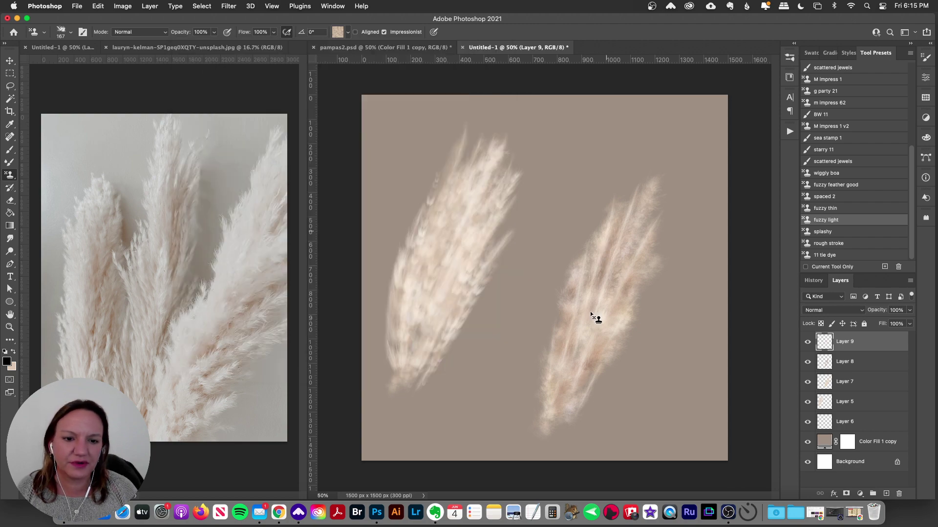
{"action": "mouse_move", "coordinate": [570, 359]}
{"action": "left_mouse_down"}
{"action": "mouse_move", "coordinate": [615, 218]}
{"action": "mouse_move", "coordinate": [576, 337]}
{"action": "mouse_move", "coordinate": [576, 264]}
{"action": "mouse_move", "coordinate": [558, 398]}
{"action": "mouse_move", "coordinate": [554, 355]}
{"action": "mouse_move", "coordinate": [566, 304]}
{"action": "mouse_move", "coordinate": [575, 343]}
{"action": "mouse_move", "coordinate": [631, 224]}
{"action": "mouse_move", "coordinate": [601, 324]}
{"action": "mouse_move", "coordinate": [645, 237]}
{"action": "mouse_move", "coordinate": [614, 312]}
{"action": "mouse_move", "coordinate": [638, 273]}
{"action": "mouse_move", "coordinate": [598, 367]}
{"action": "mouse_move", "coordinate": [582, 368]}
{"action": "mouse_move", "coordinate": [604, 337]}
{"action": "mouse_move", "coordinate": [592, 387]}
{"action": "mouse_move", "coordinate": [618, 335]}
{"action": "mouse_move", "coordinate": [577, 411]}
{"action": "mouse_move", "coordinate": [558, 405]}
{"action": "mouse_move", "coordinate": [567, 352]}
{"action": "mouse_move", "coordinate": [604, 321]}
{"action": "left_mouse_up"}
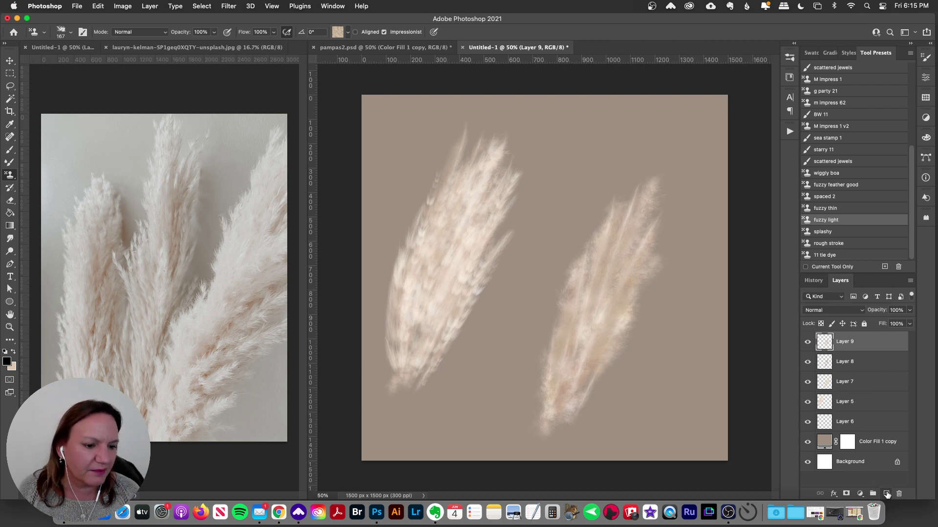
Add a new layer above Layer 9, try a stroke with the spaced 2 preset between the two plumes, and undo it.
{"action": "left_click", "coordinate": [886, 493]}
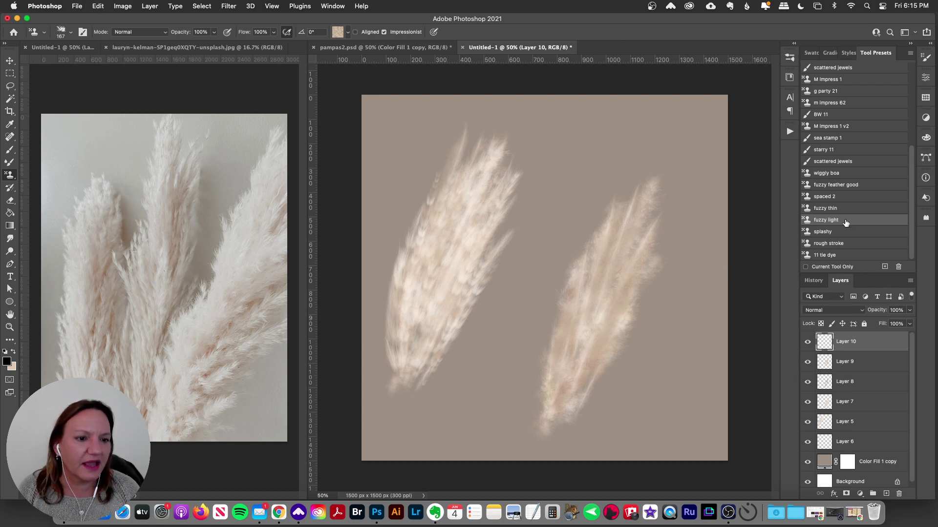
{"action": "left_click", "coordinate": [835, 232]}
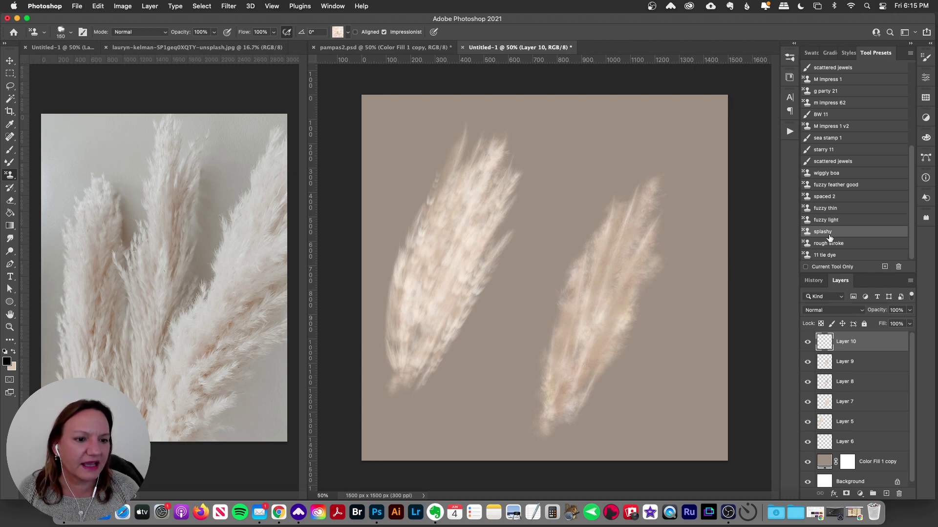
{"action": "left_click", "coordinate": [838, 197]}
{"action": "left_click_drag", "start_coordinate": [561, 177], "coordinate": [486, 372]}
{"action": "key", "text": "super+z"}
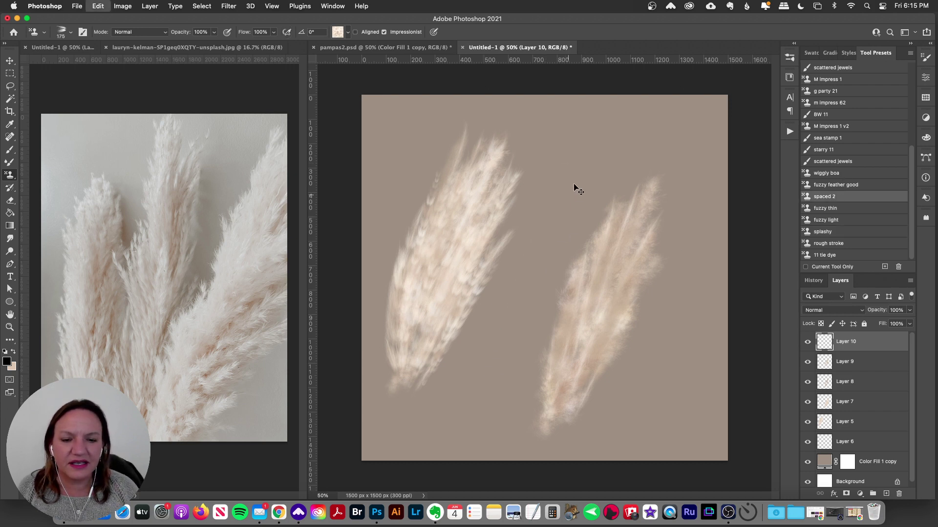
Enlarge the spaced 2 brush to 400 and paint a long diagonal feathered stroke between the two plumes on Layer 10, undoing the trial strokes.
{"action": "key", "text": "bracketright"}
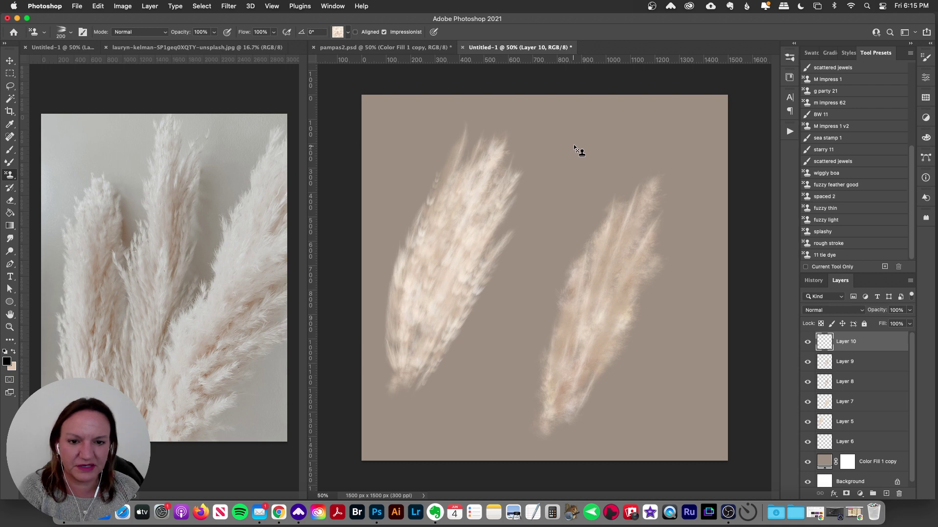
{"action": "left_click_drag", "start_coordinate": [585, 142], "coordinate": [511, 316]}
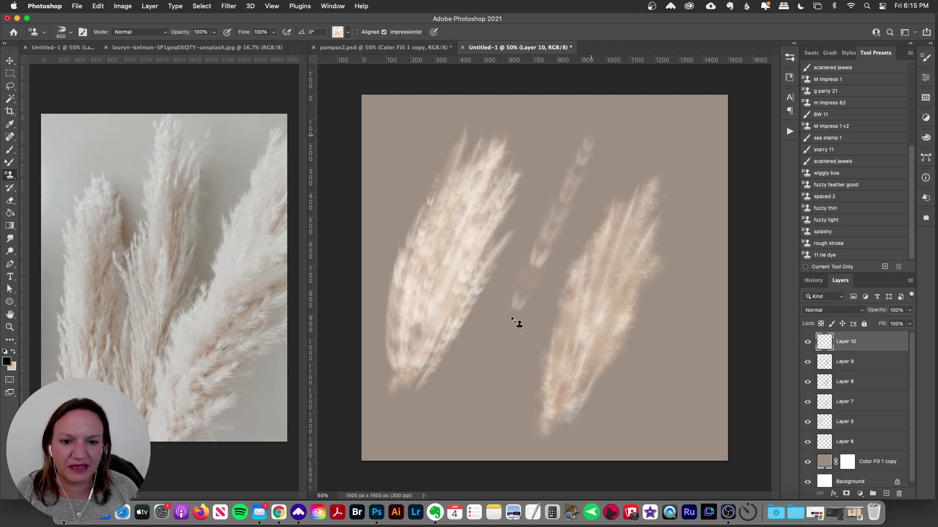
{"action": "left_click_drag", "start_coordinate": [585, 157], "coordinate": [487, 369]}
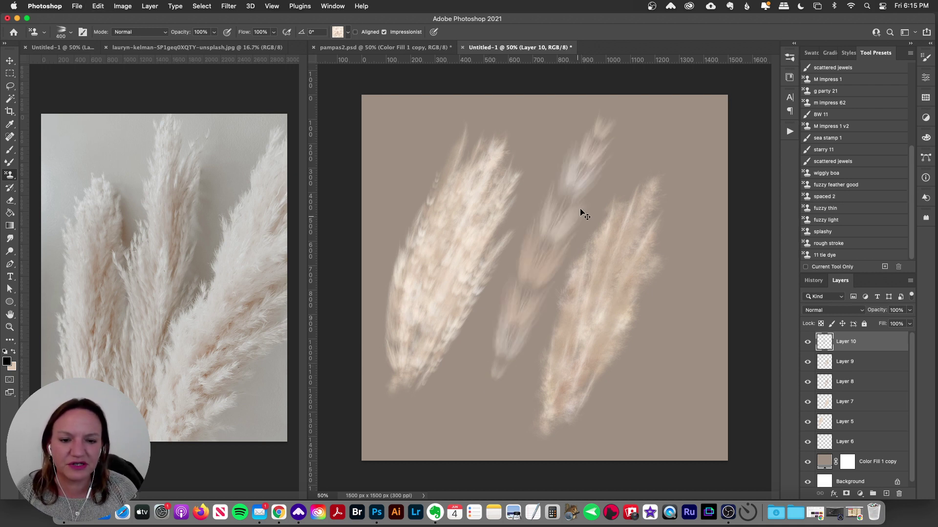
{"action": "key", "text": "super+z"}
{"action": "left_click_drag", "start_coordinate": [611, 121], "coordinate": [460, 425]}
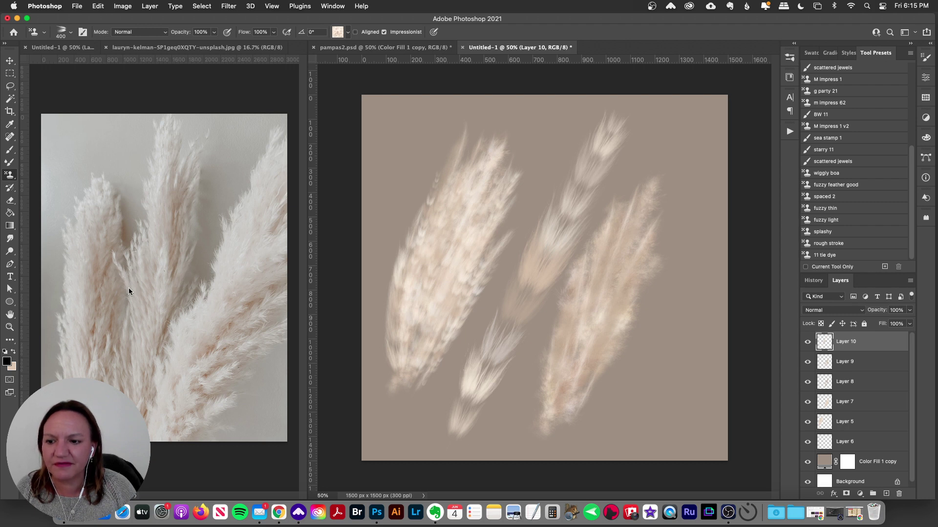
Examine the strand structure of the pampas grass close up in the reference photo, and return to the painting document.
{"action": "left_click", "coordinate": [9, 327]}
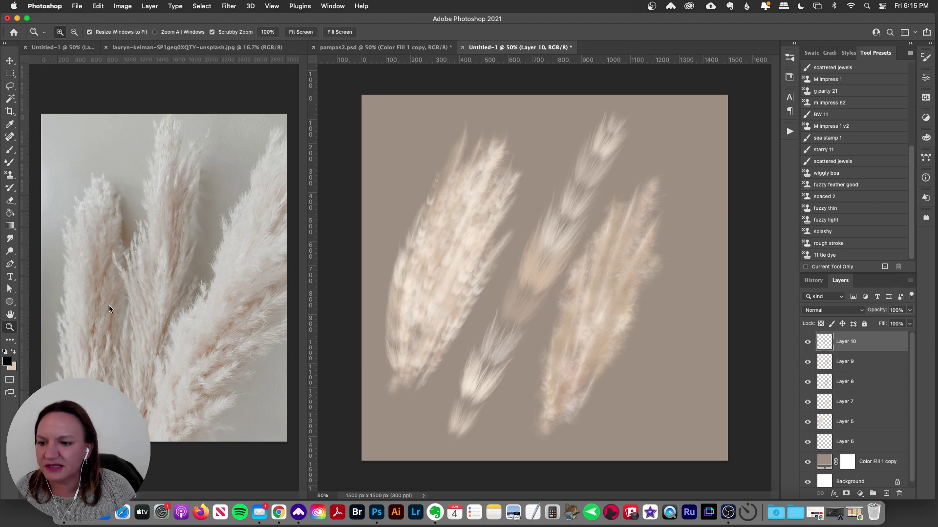
{"action": "left_click", "coordinate": [109, 305]}
{"action": "left_click", "coordinate": [145, 314]}
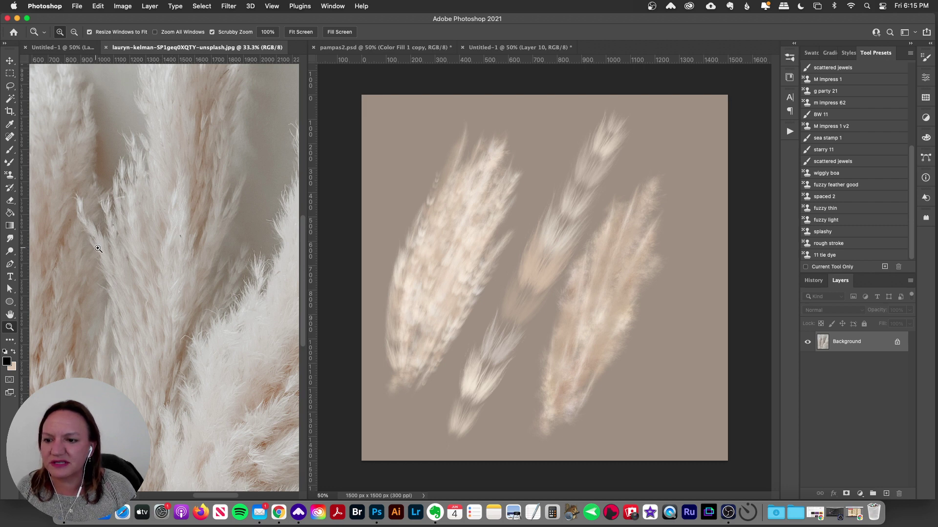
{"action": "left_click", "coordinate": [176, 293], "text": "alt"}
{"action": "left_click", "coordinate": [186, 324], "text": "alt"}
{"action": "left_click", "coordinate": [552, 210]}
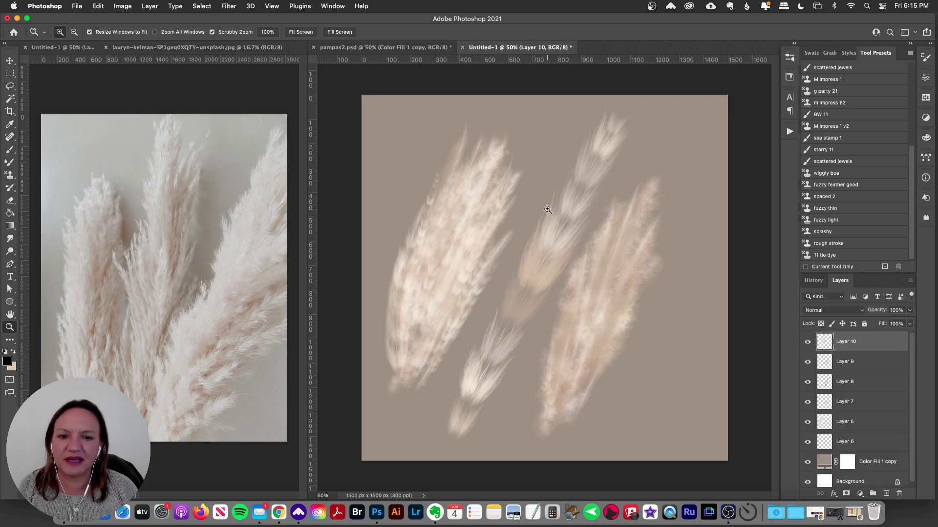
Return to the Pattern Stamp tool, undo the large feathered strokes between the two plumes, and reduce the brush to 200.
{"action": "left_click", "coordinate": [9, 174]}
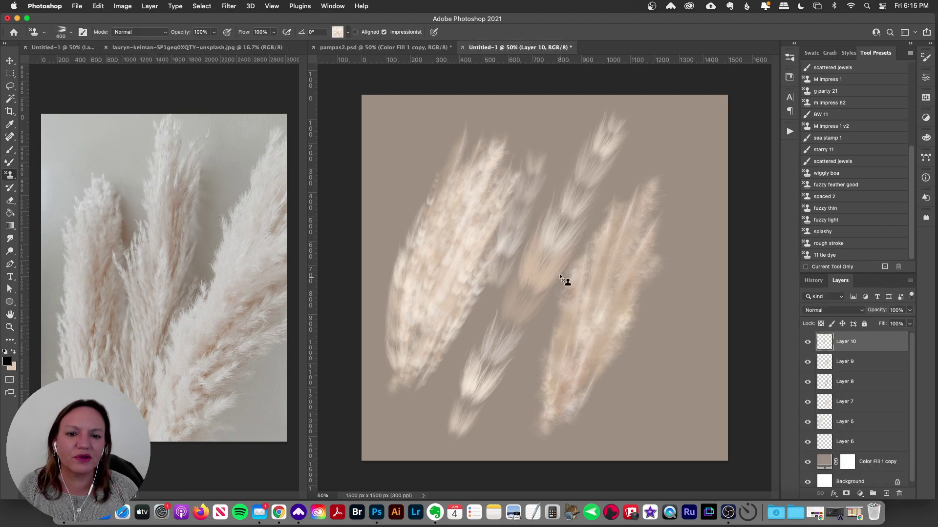
{"action": "key", "text": "super+z"}
{"action": "key", "text": "bracketleft"}
{"action": "key", "text": "bracketleft"}
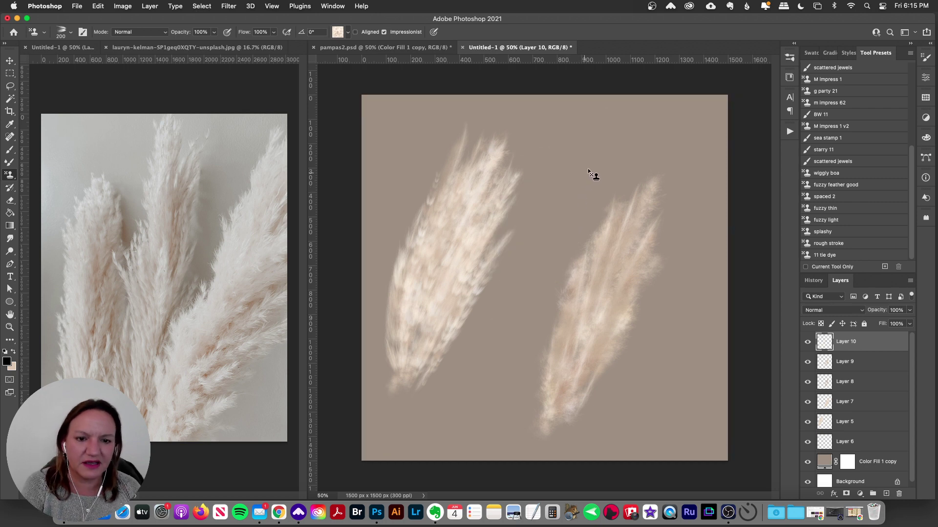
Try narrow feathered strokes at shrinking brush sizes between the plumes and along the second plume's outer edge, and undo them.
{"action": "left_click_drag", "start_coordinate": [588, 174], "coordinate": [537, 317]}
{"action": "left_click_drag", "start_coordinate": [559, 203], "coordinate": [522, 322]}
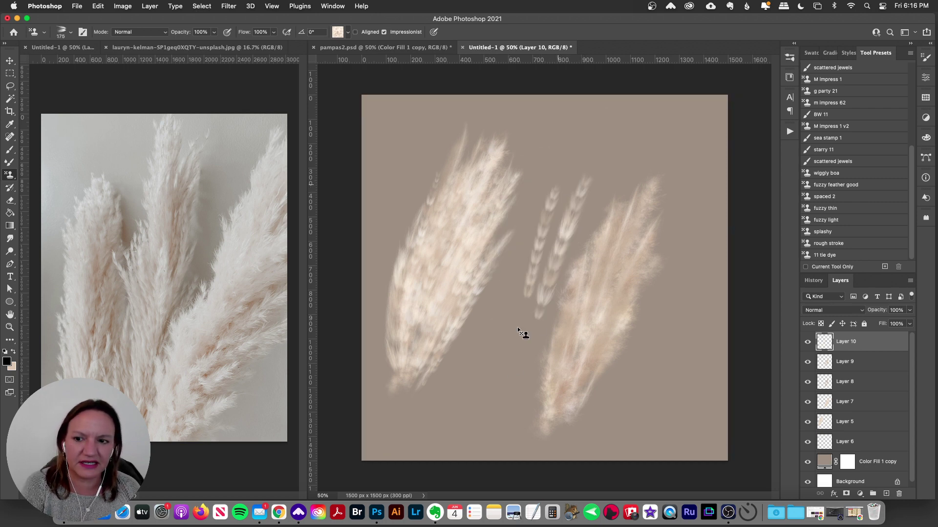
{"action": "key", "text": "bracketleft"}
{"action": "left_click_drag", "start_coordinate": [525, 242], "coordinate": [499, 348]}
{"action": "left_click_drag", "start_coordinate": [492, 296], "coordinate": [480, 384]}
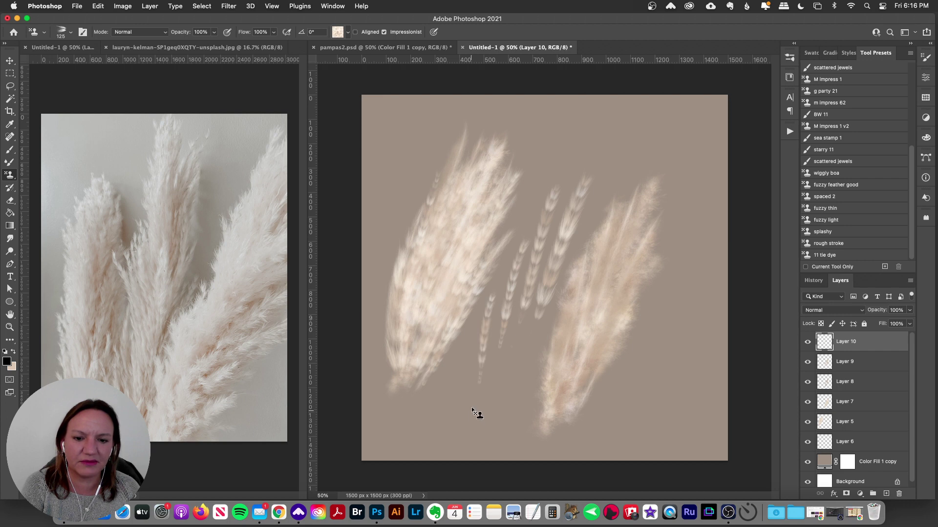
{"action": "left_click_drag", "start_coordinate": [665, 220], "coordinate": [611, 329]}
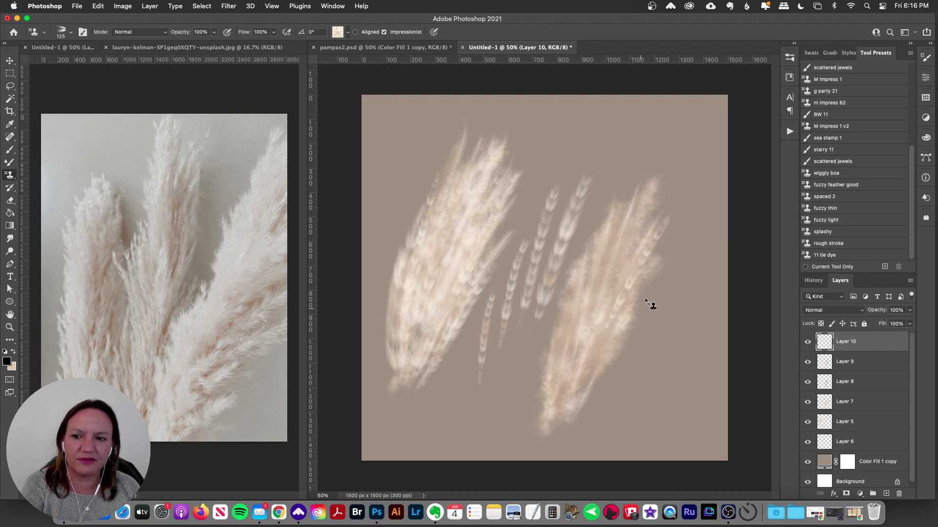
{"action": "key", "text": "bracketright"}
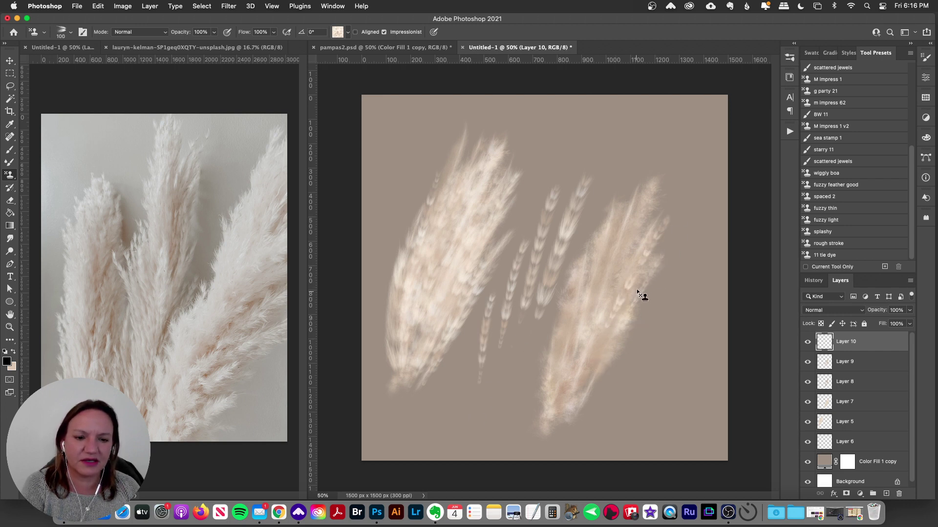
{"action": "left_click_drag", "start_coordinate": [669, 258], "coordinate": [636, 315]}
{"action": "key", "text": "super+z"}
{"action": "key", "text": "super+z"}
{"action": "key", "text": "super+z"}
{"action": "key", "text": "super+z"}
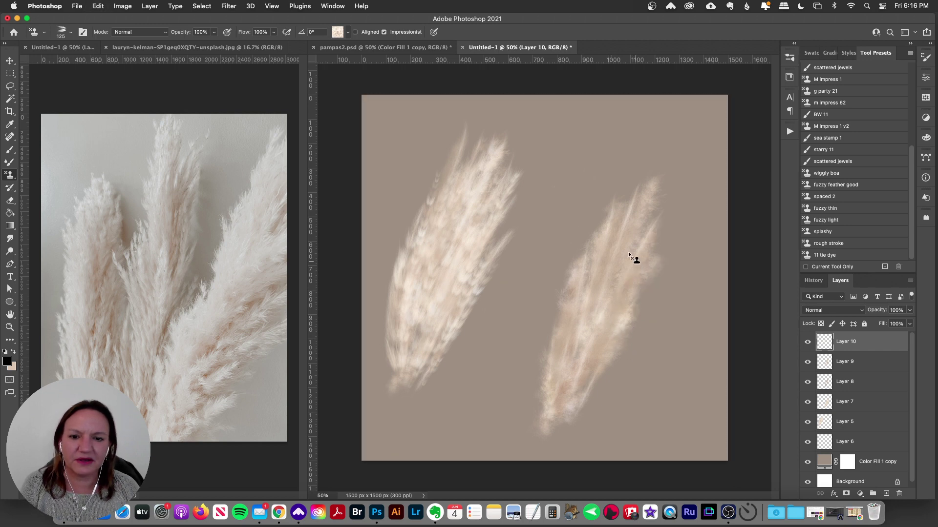
Paint spaced feathered strands at brush size 125 from the tip toward the base of the second plume on Layer 10.
{"action": "left_click_drag", "start_coordinate": [648, 210], "coordinate": [576, 379]}
{"action": "key", "text": "super+z"}
{"action": "mouse_move", "coordinate": [659, 210]}
{"action": "left_mouse_down"}
{"action": "mouse_move", "coordinate": [609, 272]}
{"action": "mouse_move", "coordinate": [651, 179]}
{"action": "mouse_move", "coordinate": [593, 330]}
{"action": "mouse_move", "coordinate": [614, 222]}
{"action": "mouse_move", "coordinate": [592, 360]}
{"action": "left_mouse_up"}
{"action": "left_click_drag", "start_coordinate": [599, 258], "coordinate": [570, 388]}
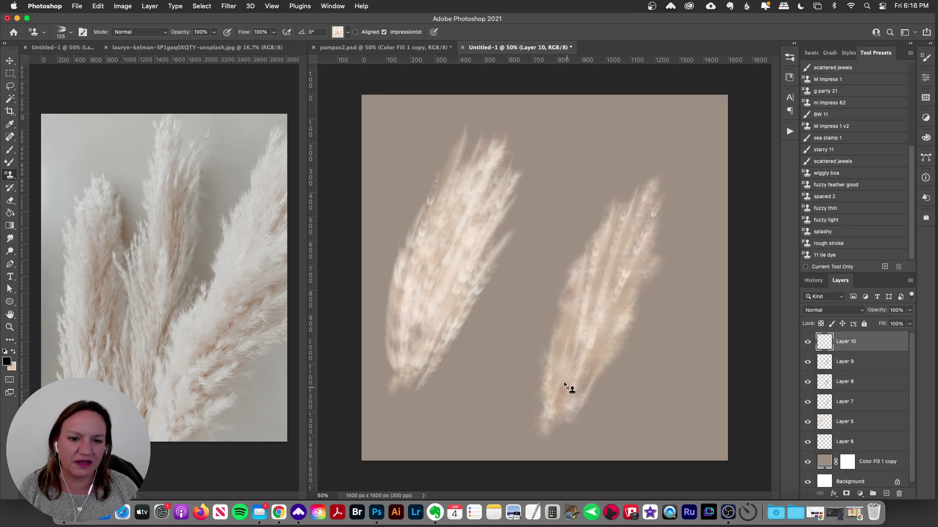
{"action": "key", "text": "super+z"}
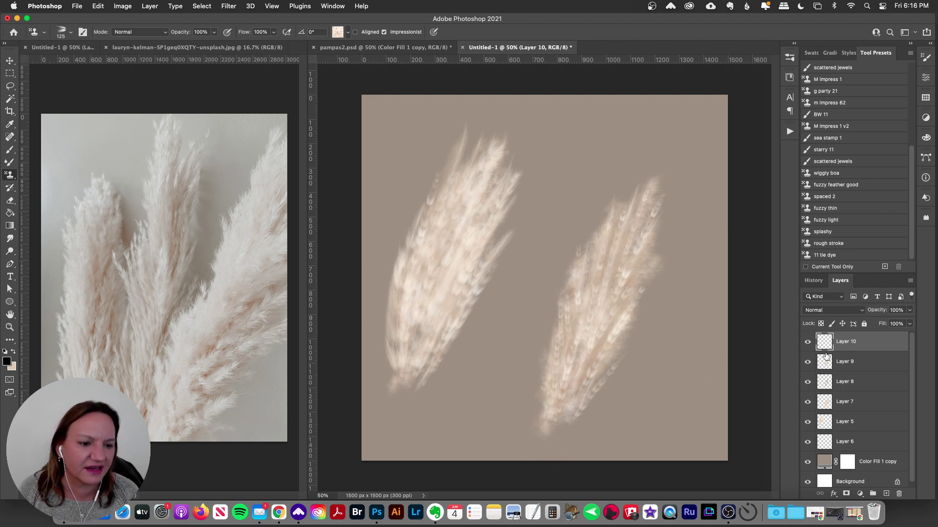
{"action": "left_click", "coordinate": [838, 174]}
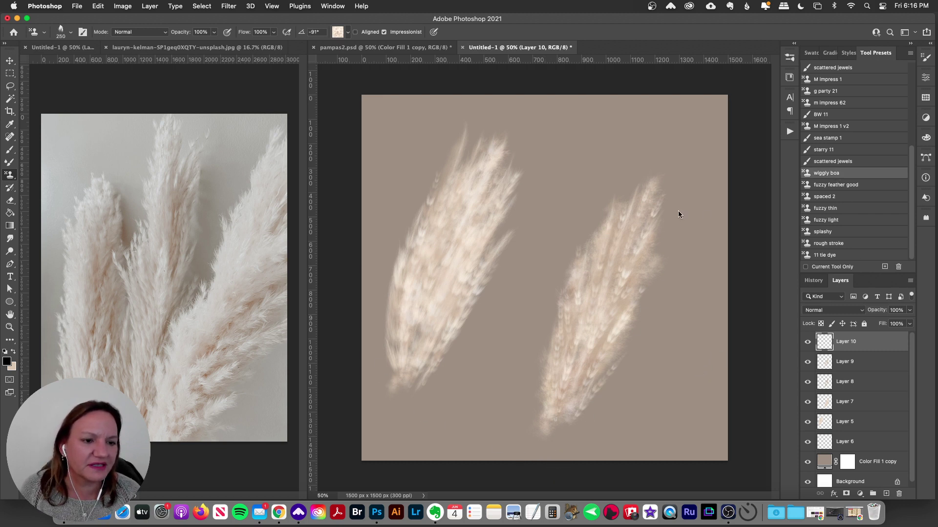
{"action": "left_click", "coordinate": [841, 186]}
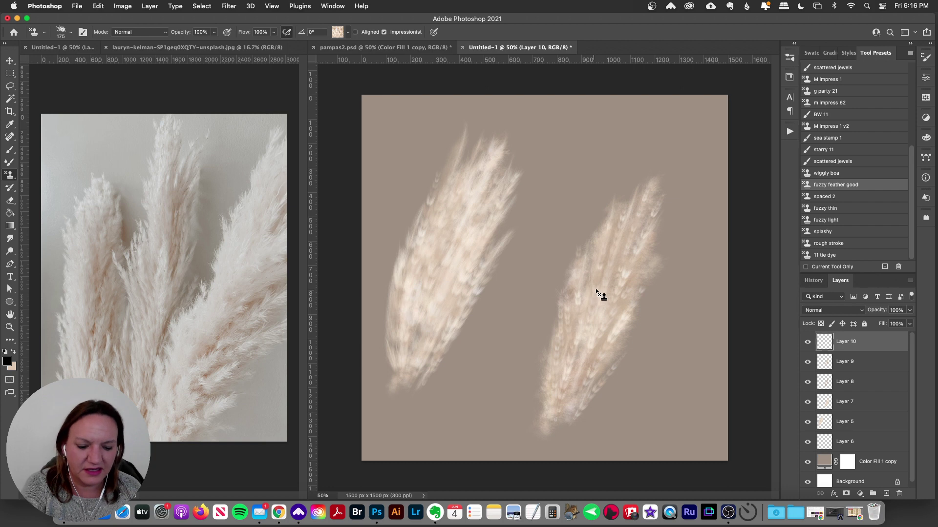
{"action": "key", "text": "bracketright"}
{"action": "key", "text": "bracketright"}
{"action": "key", "text": "bracketright"}
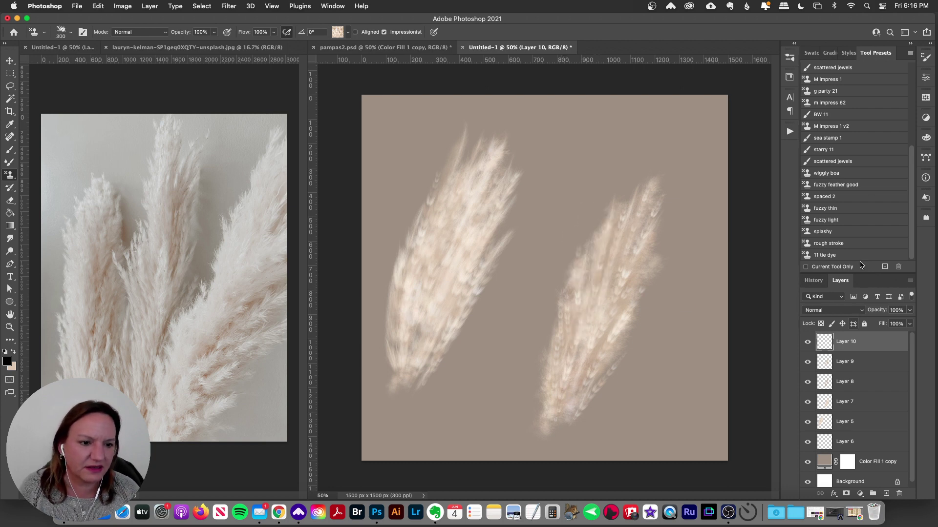
Load the spaced 2 preset, enlarge its brush to 250, and paint feathered strokes along both edges of the second plume.
{"action": "left_click", "coordinate": [839, 189]}
{"action": "left_click", "coordinate": [840, 196]}
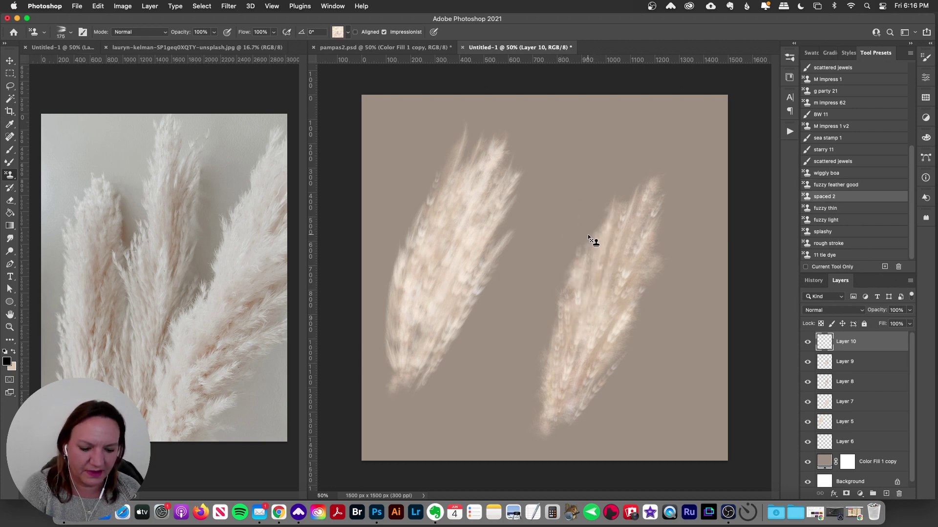
{"action": "key", "text": "bracketright"}
{"action": "key", "text": "bracketright"}
{"action": "left_click_drag", "start_coordinate": [607, 222], "coordinate": [570, 398]}
{"action": "key", "text": "super+z"}
{"action": "left_click_drag", "start_coordinate": [592, 230], "coordinate": [556, 398]}
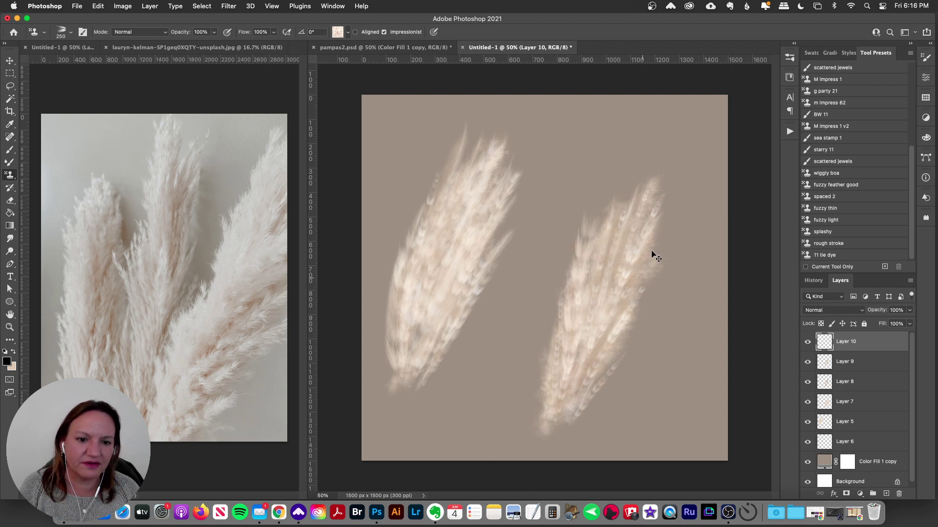
{"action": "left_click_drag", "start_coordinate": [654, 257], "coordinate": [588, 367]}
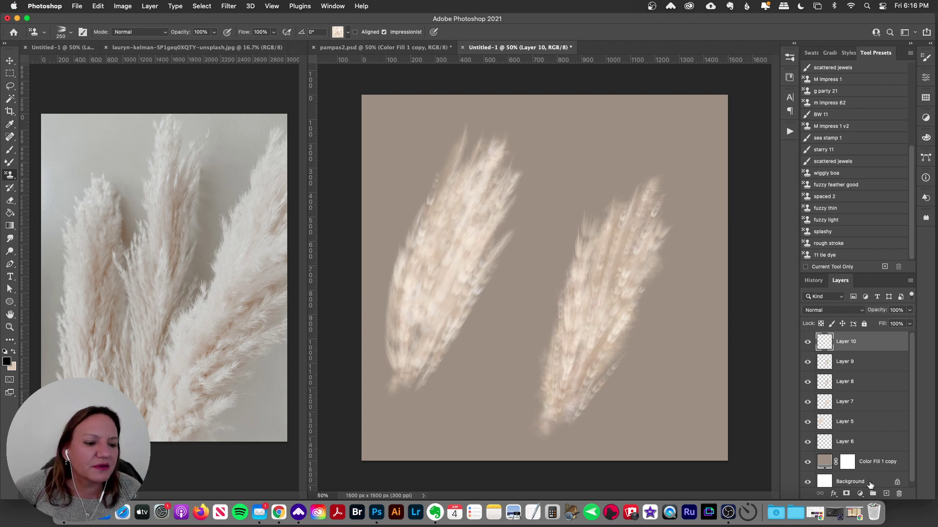
Add a new layer above Layer 10 and group the plume layers from Layer 10 down to Layer 6, checking the group's visibility.
{"action": "left_click", "coordinate": [884, 495]}
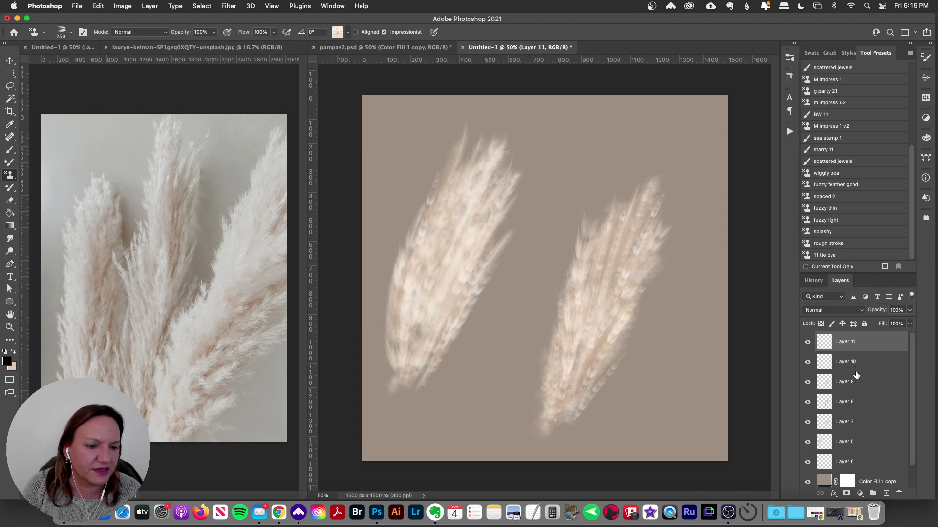
{"action": "left_click", "coordinate": [859, 364]}
{"action": "left_click", "coordinate": [860, 464], "text": "shift"}
{"action": "double_click", "coordinate": [860, 464]}
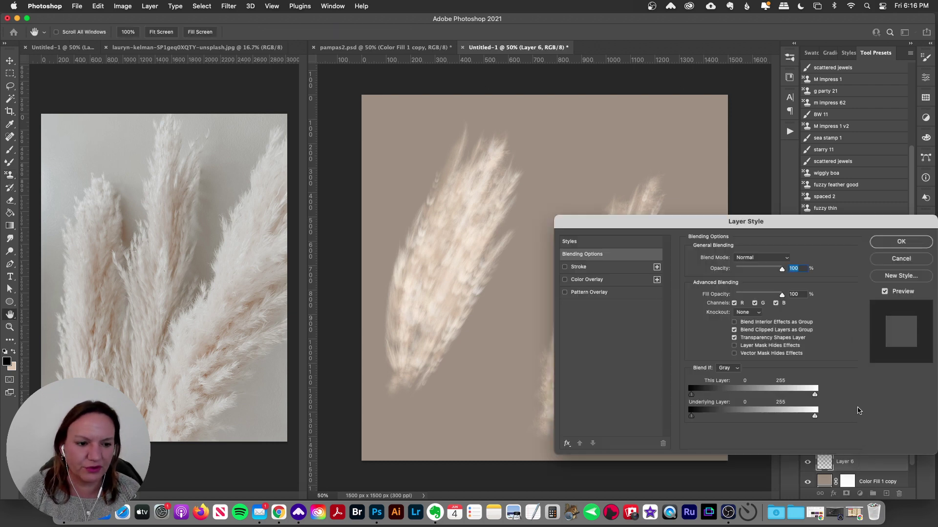
{"action": "left_click", "coordinate": [901, 241]}
{"action": "left_click", "coordinate": [879, 344]}
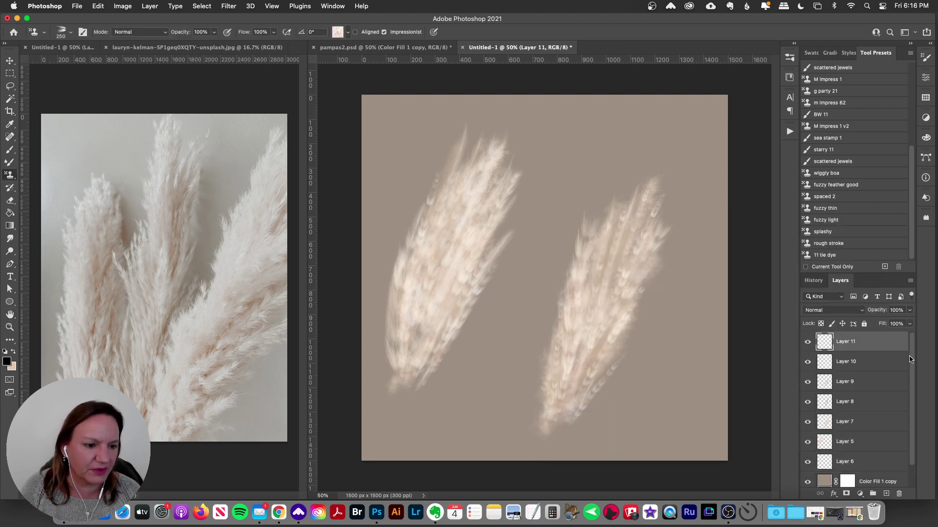
{"action": "left_click", "coordinate": [870, 369]}
{"action": "left_click", "coordinate": [853, 462], "text": "shift"}
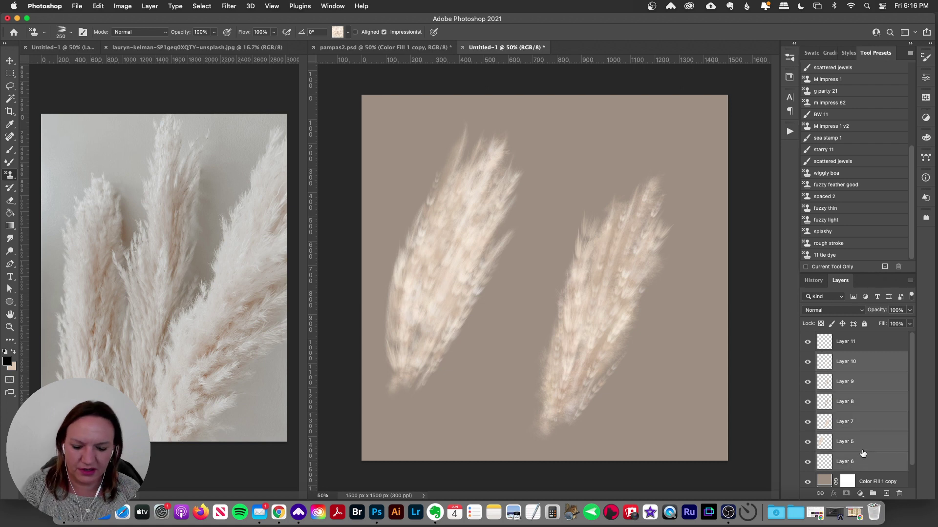
{"action": "key", "text": "ctrl+g"}
{"action": "left_click", "coordinate": [809, 358]}
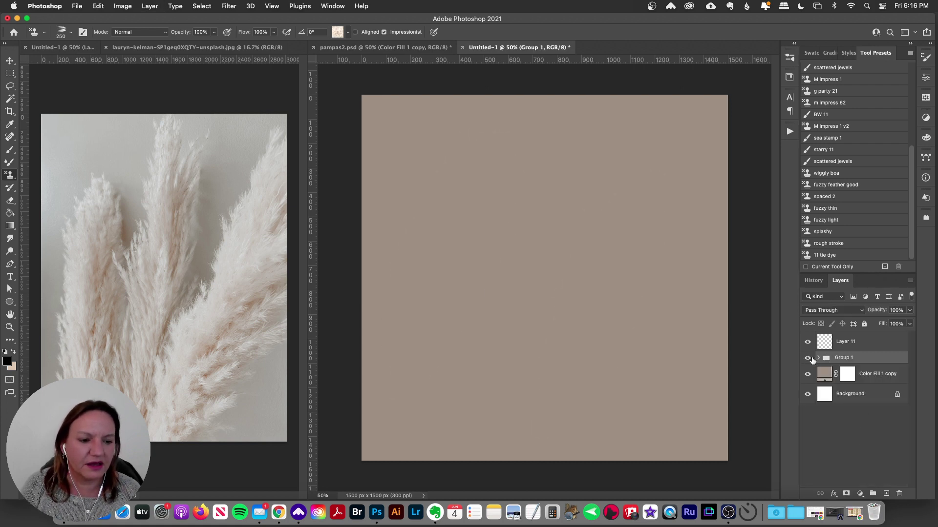
{"action": "left_click", "coordinate": [808, 358]}
Move Layer 5 with the first plume out above Group 1, and hide the group with Layer 11 as the active layer.
{"action": "left_click", "coordinate": [818, 358]}
{"action": "scroll", "coordinate": [913, 412], "scroll_direction": "down", "scroll_amount": 2}
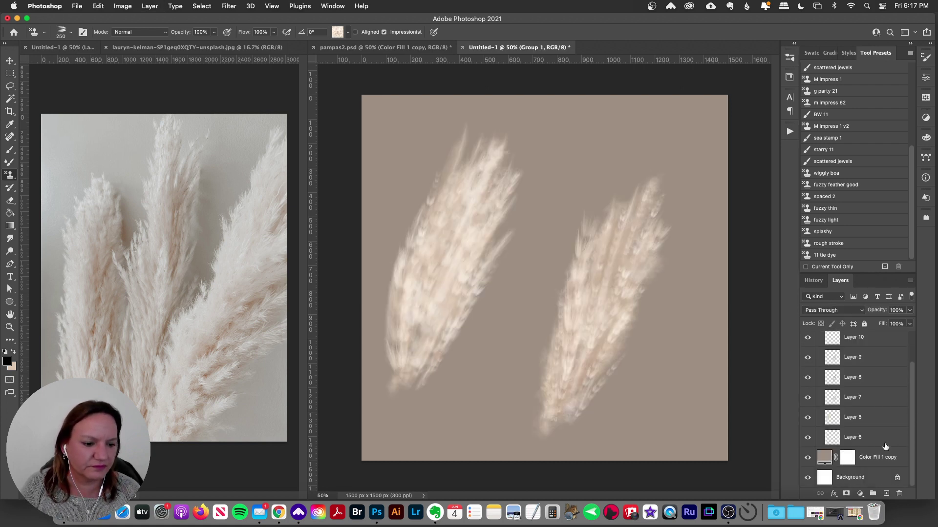
{"action": "left_click_drag", "start_coordinate": [863, 438], "coordinate": [839, 345]}
{"action": "left_click", "coordinate": [808, 417]}
{"action": "left_click", "coordinate": [807, 417]}
{"action": "left_click", "coordinate": [819, 377]}
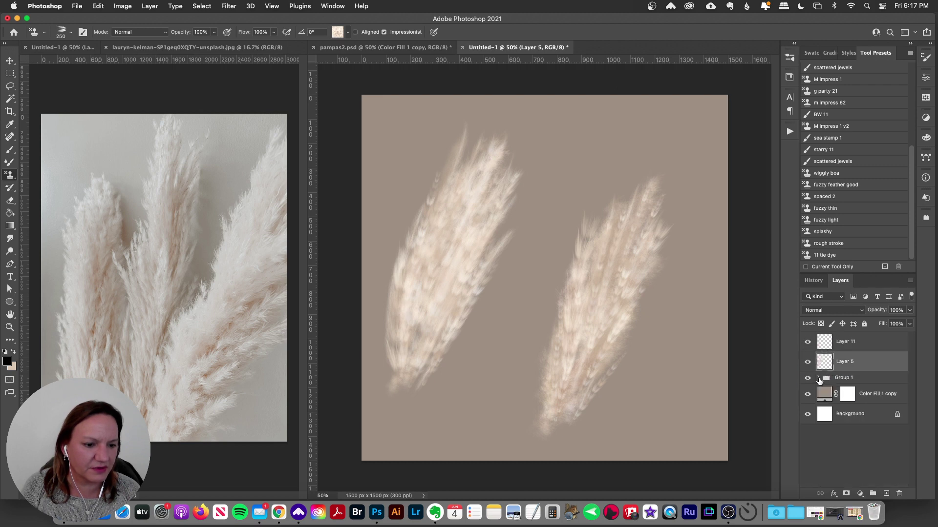
{"action": "left_click", "coordinate": [808, 377]}
{"action": "left_click", "coordinate": [847, 344]}
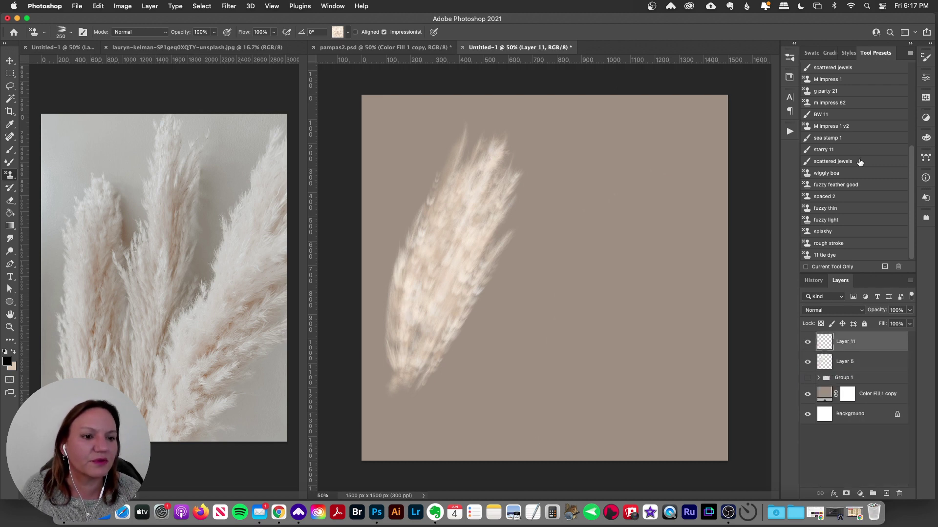
Try diagonal strokes with the fuzzy feather good preset at size 175 in the empty area beside the plume, and undo them.
{"action": "left_click", "coordinate": [830, 184]}
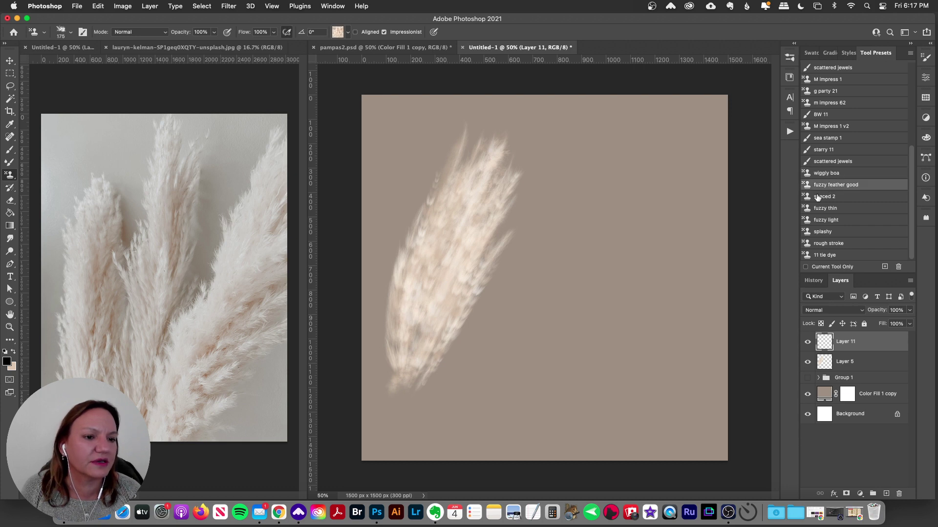
{"action": "left_click_drag", "start_coordinate": [647, 144], "coordinate": [632, 246]}
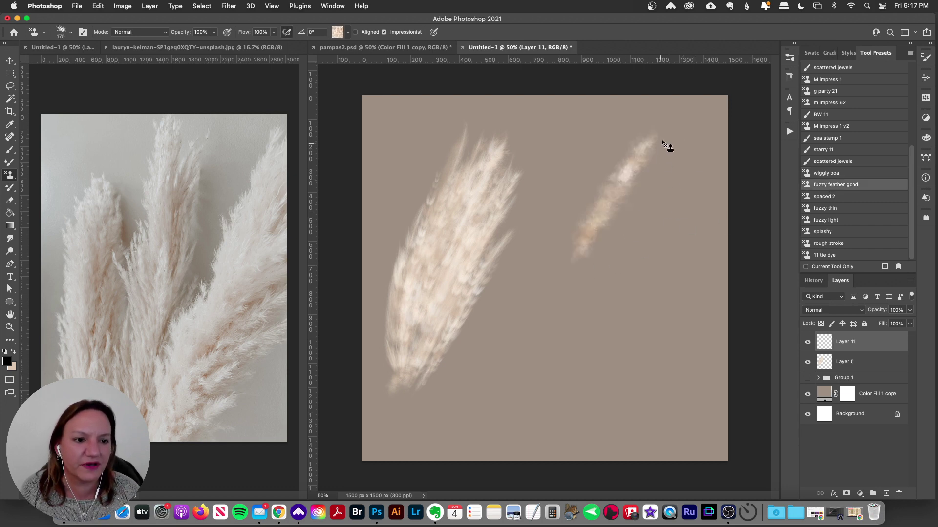
{"action": "key", "text": "super+z"}
{"action": "mouse_move", "coordinate": [684, 128]}
{"action": "left_mouse_down"}
{"action": "mouse_move", "coordinate": [584, 208]}
{"action": "mouse_move", "coordinate": [696, 124]}
{"action": "left_mouse_up"}
{"action": "key", "text": "super+z"}
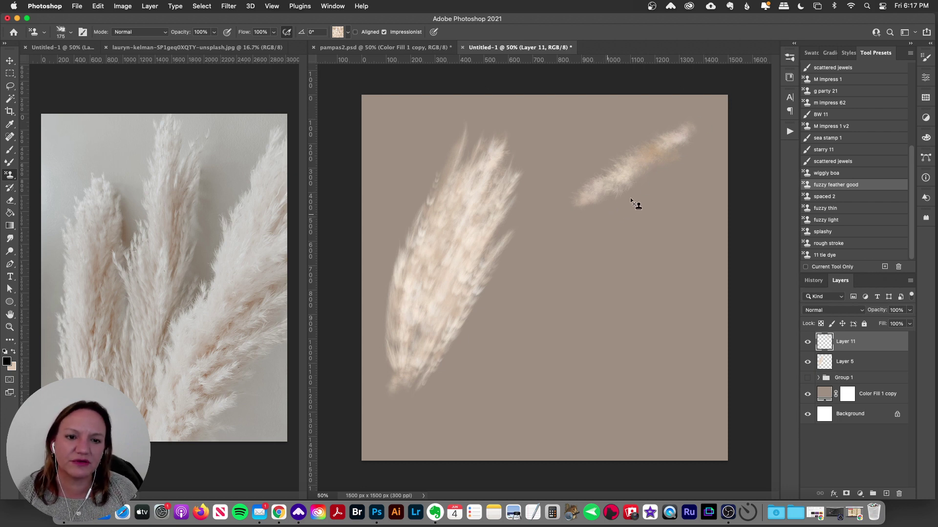
{"action": "key", "text": "super+z"}
Try more fuzzy feather good strokes at 100% zoom to examine their texture close up, undoing each one.
{"action": "key", "text": "super+equal"}
{"action": "key", "text": "super+equal"}
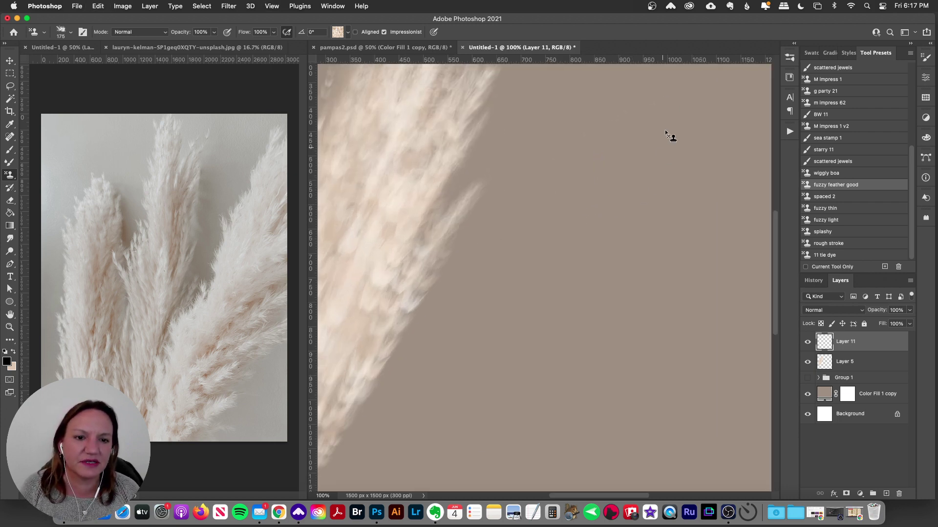
{"action": "left_click_drag", "start_coordinate": [666, 132], "coordinate": [530, 307]}
{"action": "key", "text": "super+z"}
{"action": "mouse_move", "coordinate": [677, 132]}
{"action": "left_mouse_down"}
{"action": "mouse_move", "coordinate": [536, 288]}
{"action": "mouse_move", "coordinate": [518, 291]}
{"action": "left_mouse_up"}
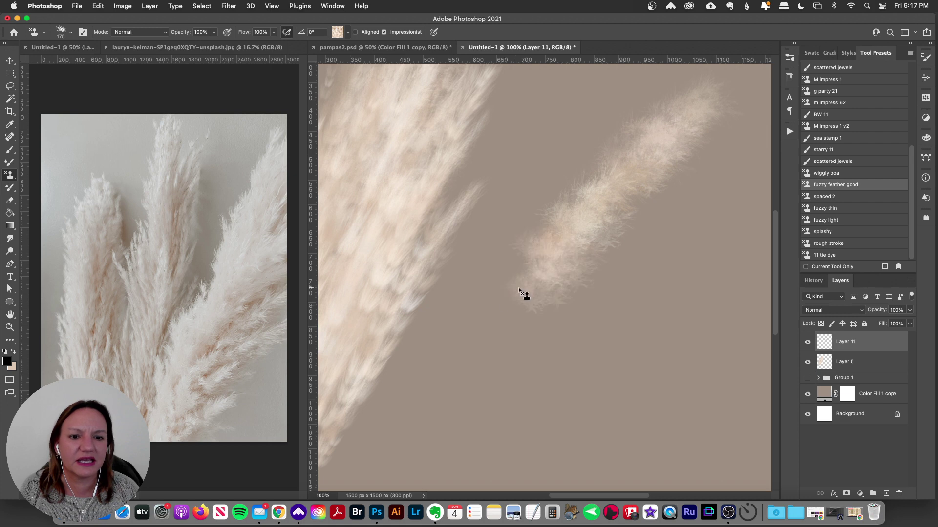
{"action": "key", "text": "super+z"}
{"action": "left_click_drag", "start_coordinate": [727, 111], "coordinate": [555, 274]}
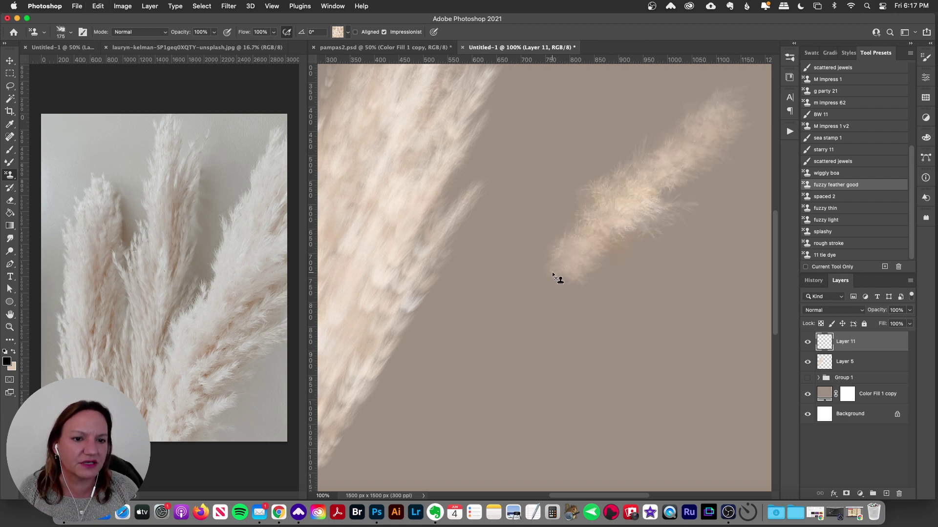
{"action": "key", "text": "super+z"}
Paint a tapered diagonal feathered stroke beside the plume with the spaced 2 preset at size 175, undoing the other trial strokes.
{"action": "left_click", "coordinate": [835, 198]}
{"action": "left_click_drag", "start_coordinate": [736, 111], "coordinate": [534, 329]}
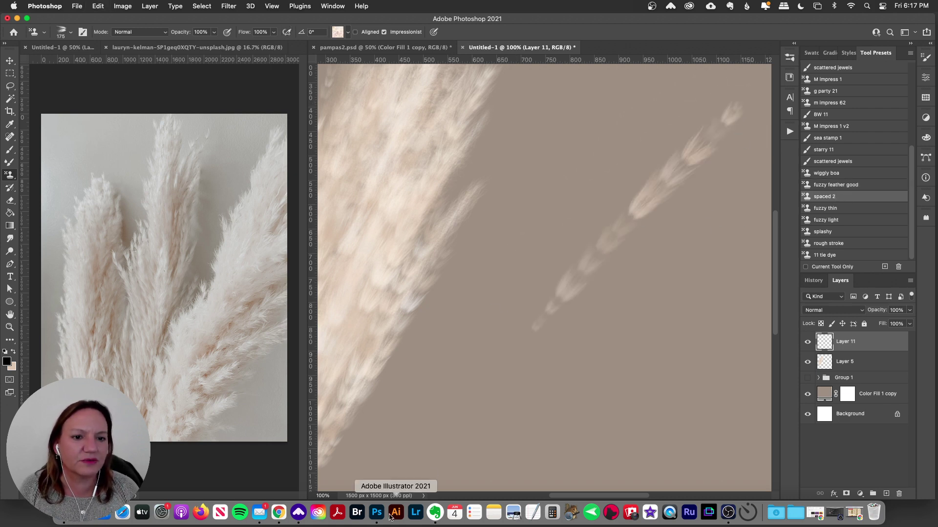
{"action": "key", "text": "super+z"}
{"action": "left_click_drag", "start_coordinate": [657, 114], "coordinate": [469, 347]}
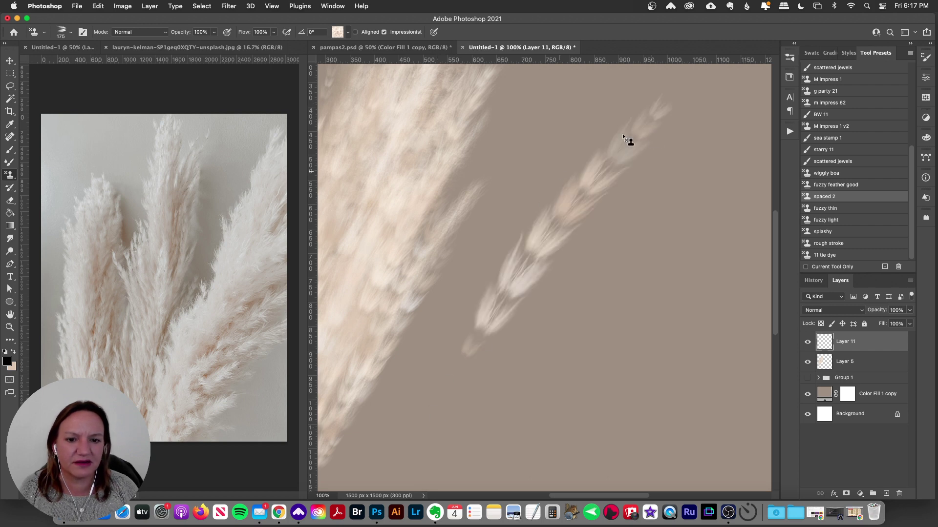
{"action": "key", "text": "super+z"}
{"action": "left_click_drag", "start_coordinate": [609, 108], "coordinate": [520, 371]}
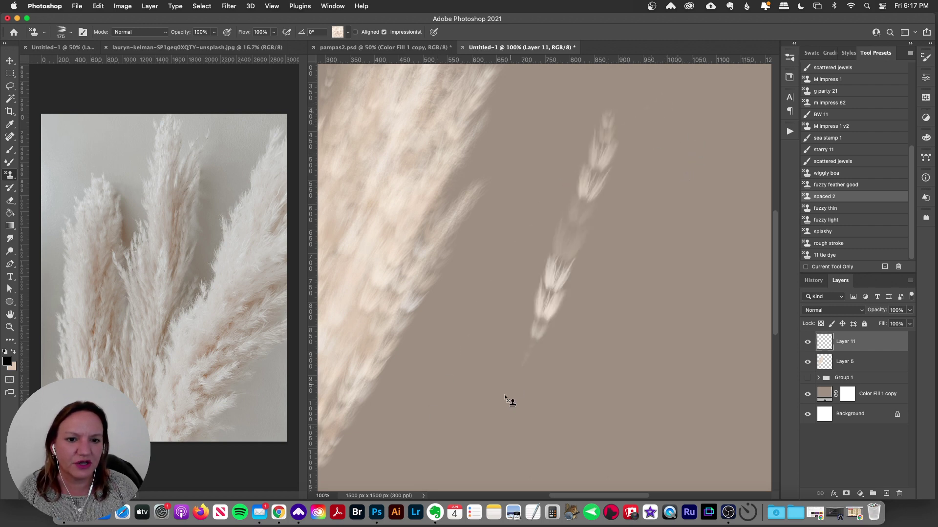
{"action": "left_click_drag", "start_coordinate": [609, 226], "coordinate": [577, 314]}
{"action": "key", "text": "super+z"}
{"action": "key", "text": "super+z"}
{"action": "key", "text": "super+z"}
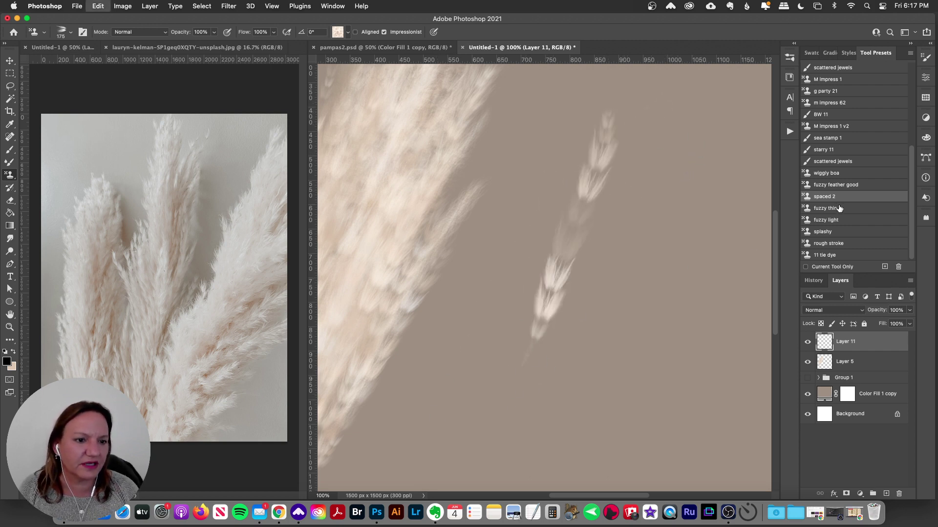
Load the fuzzy thin preset at size 132 and paint a long thin diagonal strand beside the feathered stroke, replacing the first attempt.
{"action": "left_click", "coordinate": [839, 209]}
{"action": "left_click_drag", "start_coordinate": [701, 140], "coordinate": [559, 377]}
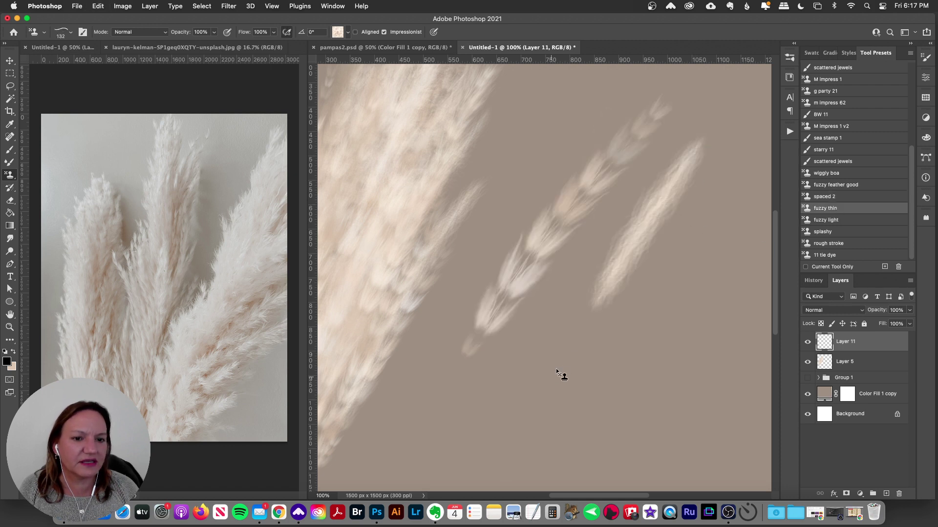
{"action": "key", "text": "super+z"}
{"action": "left_click_drag", "start_coordinate": [712, 144], "coordinate": [574, 367]}
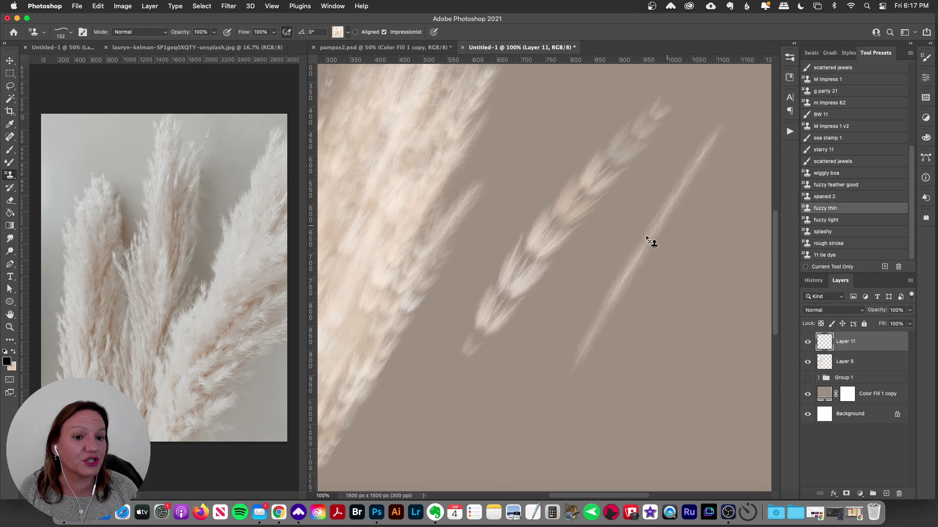
Replace the trial strokes beside the large plume with a small branching plume of overlapping fuzzy thin strands at size 132.
{"action": "key", "text": "super+z"}
{"action": "key", "text": "super+z"}
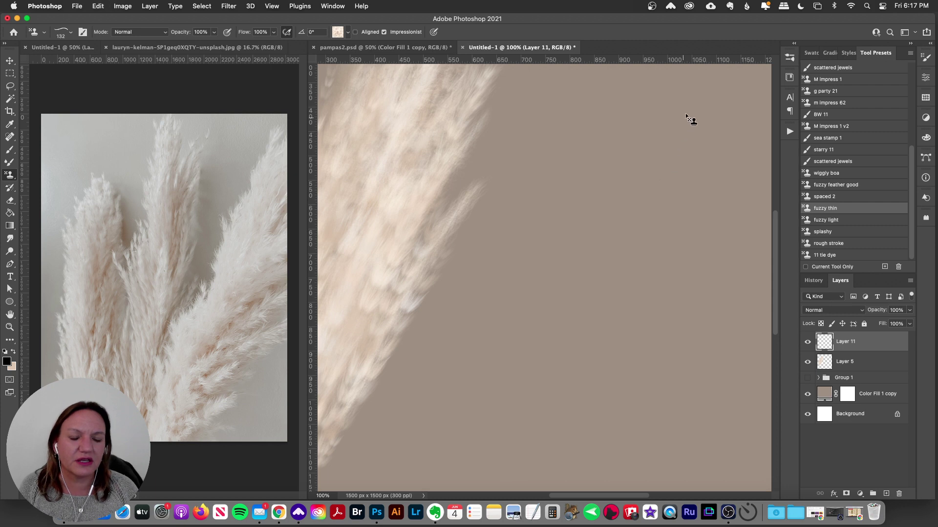
{"action": "left_click_drag", "start_coordinate": [686, 117], "coordinate": [524, 426]}
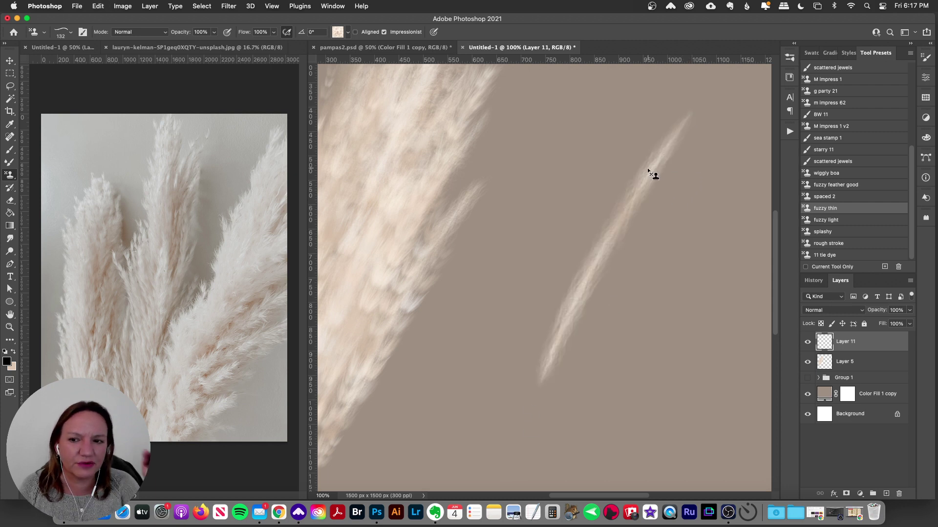
{"action": "left_click_drag", "start_coordinate": [675, 156], "coordinate": [624, 218]}
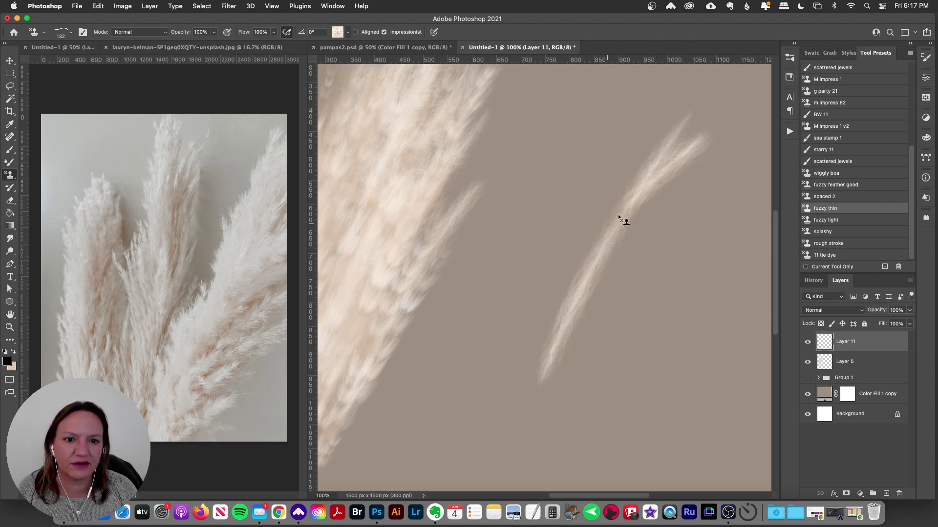
{"action": "left_click_drag", "start_coordinate": [682, 193], "coordinate": [632, 230]}
{"action": "mouse_move", "coordinate": [645, 145]}
{"action": "left_mouse_down"}
{"action": "mouse_move", "coordinate": [614, 228]}
{"action": "mouse_move", "coordinate": [635, 157]}
{"action": "mouse_move", "coordinate": [612, 171]}
{"action": "mouse_move", "coordinate": [577, 242]}
{"action": "mouse_move", "coordinate": [581, 291]}
{"action": "mouse_move", "coordinate": [626, 283]}
{"action": "mouse_move", "coordinate": [612, 269]}
{"action": "mouse_move", "coordinate": [664, 156]}
{"action": "left_mouse_up"}
{"action": "left_click_drag", "start_coordinate": [650, 105], "coordinate": [630, 206]}
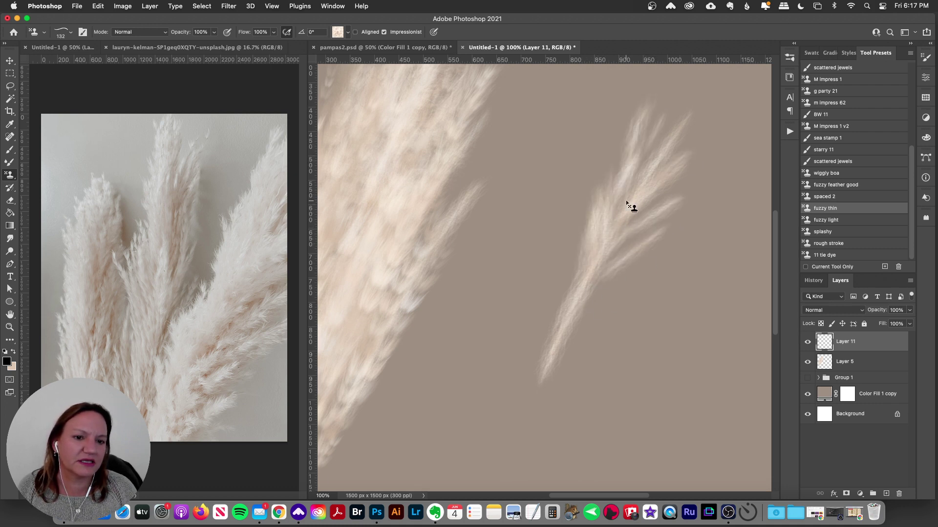
{"action": "left_click_drag", "start_coordinate": [654, 127], "coordinate": [635, 166]}
{"action": "left_click_drag", "start_coordinate": [571, 228], "coordinate": [562, 298]}
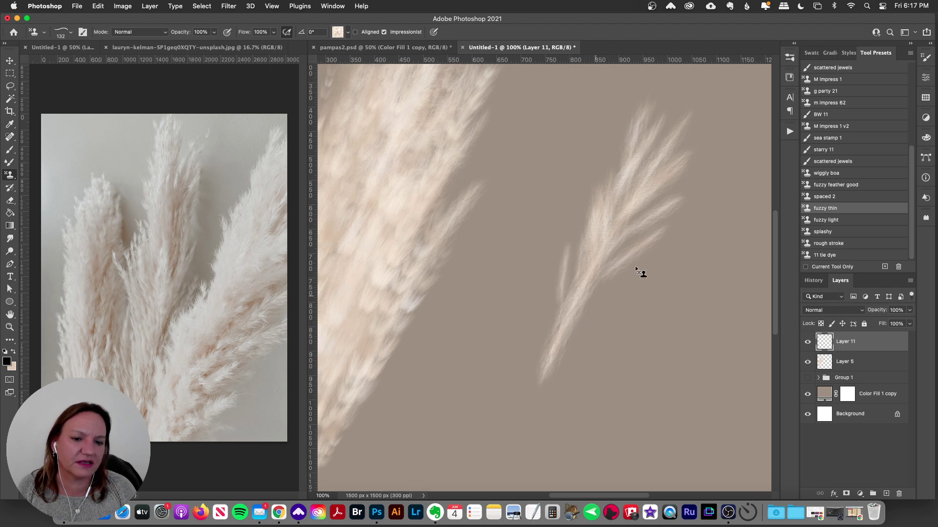
{"action": "left_click_drag", "start_coordinate": [643, 272], "coordinate": [546, 368]}
{"action": "key", "text": "super+z"}
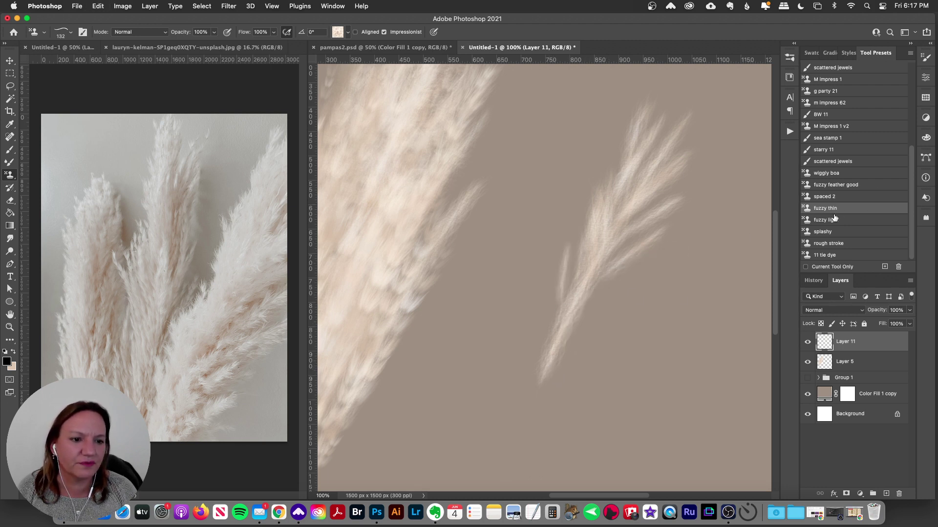
Load the fuzzy light preset at size 167, discard a trial stroke, and switch to a tan floral pattern from the Boho-Nuetrals group.
{"action": "key", "text": "period"}
{"action": "left_click_drag", "start_coordinate": [565, 175], "coordinate": [558, 299]}
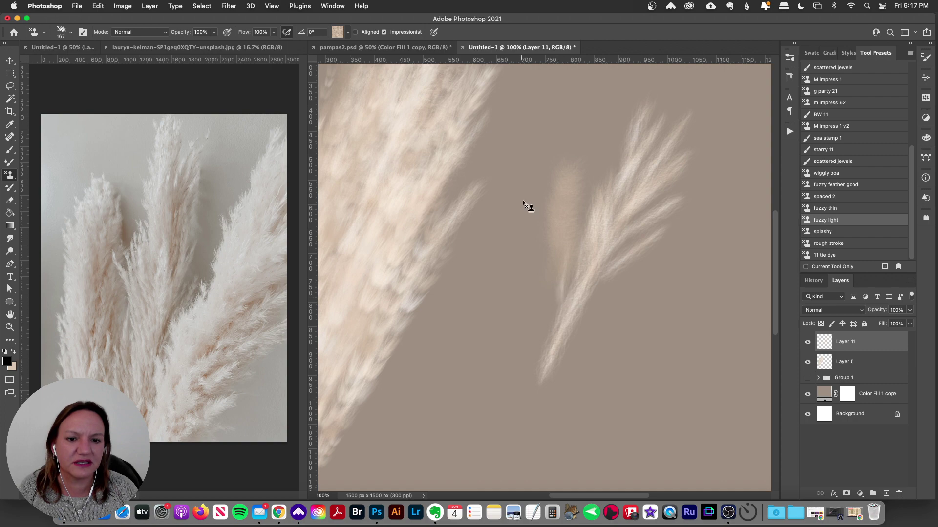
{"action": "key", "text": "super+z"}
{"action": "left_click", "coordinate": [338, 32]}
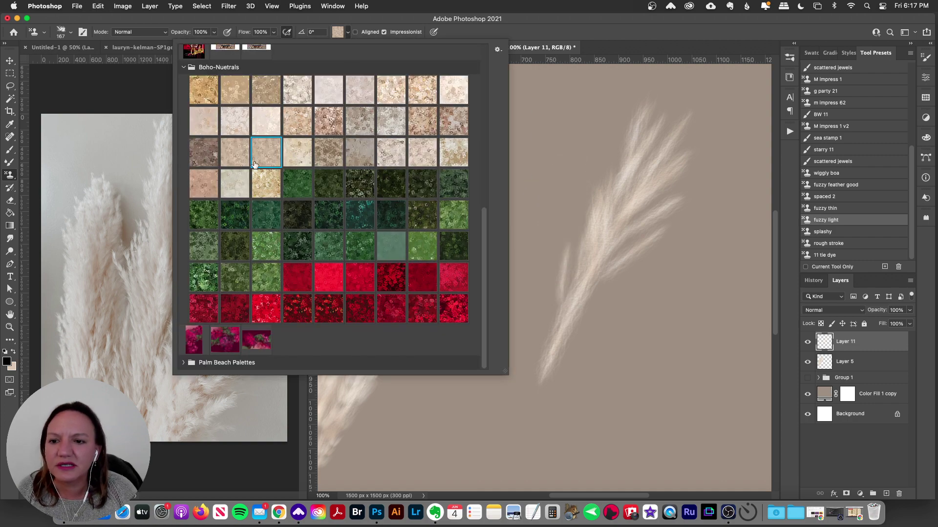
{"action": "double_click", "coordinate": [288, 121]}
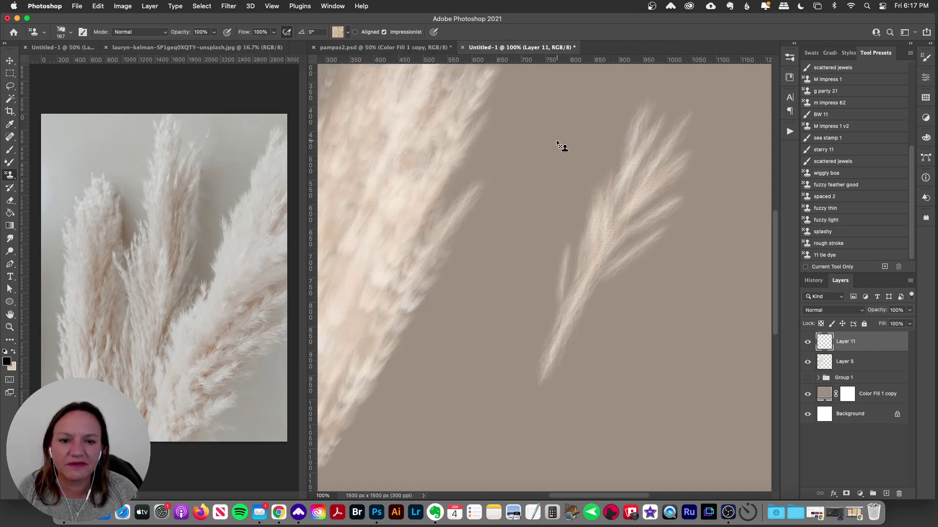
Brush soft tan fuzzy light strokes at size 167 around both sides of the small plume, undoing the first vertical trial strokes.
{"action": "left_click_drag", "start_coordinate": [558, 144], "coordinate": [557, 268]}
{"action": "key", "text": "super+z"}
{"action": "left_click_drag", "start_coordinate": [599, 142], "coordinate": [602, 263]}
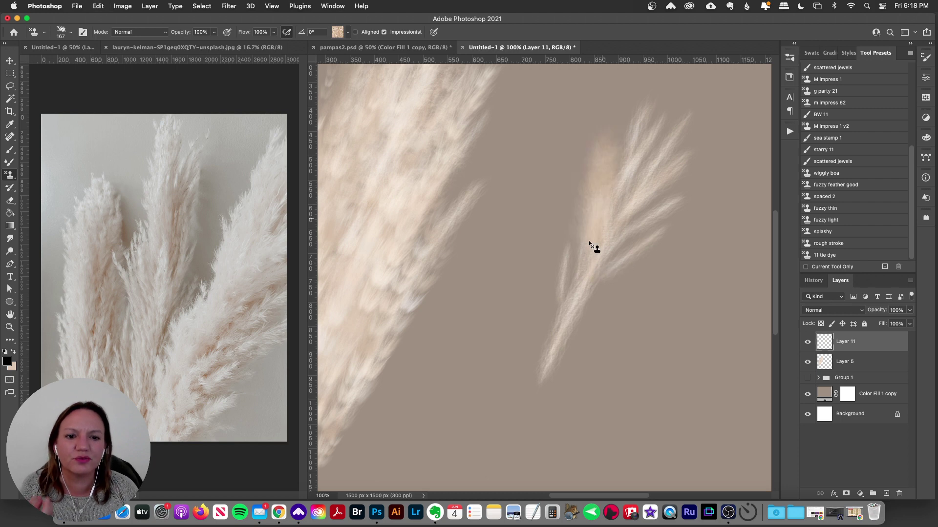
{"action": "key", "text": "super+z"}
{"action": "mouse_move", "coordinate": [618, 151]}
{"action": "left_mouse_down"}
{"action": "mouse_move", "coordinate": [615, 191]}
{"action": "mouse_move", "coordinate": [590, 213]}
{"action": "mouse_move", "coordinate": [591, 193]}
{"action": "mouse_move", "coordinate": [576, 316]}
{"action": "left_mouse_up"}
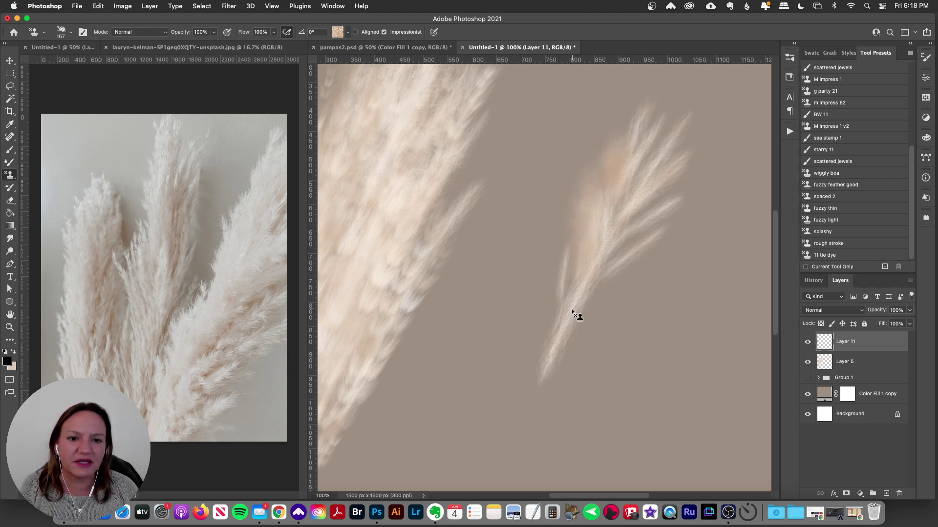
{"action": "mouse_move", "coordinate": [679, 201]}
{"action": "left_mouse_down"}
{"action": "mouse_move", "coordinate": [599, 269]}
{"action": "mouse_move", "coordinate": [641, 232]}
{"action": "mouse_move", "coordinate": [640, 250]}
{"action": "mouse_move", "coordinate": [583, 302]}
{"action": "mouse_move", "coordinate": [573, 243]}
{"action": "mouse_move", "coordinate": [555, 335]}
{"action": "mouse_move", "coordinate": [542, 259]}
{"action": "mouse_move", "coordinate": [565, 312]}
{"action": "mouse_move", "coordinate": [573, 220]}
{"action": "mouse_move", "coordinate": [555, 289]}
{"action": "mouse_move", "coordinate": [556, 277]}
{"action": "mouse_move", "coordinate": [641, 287]}
{"action": "mouse_move", "coordinate": [575, 326]}
{"action": "left_mouse_up"}
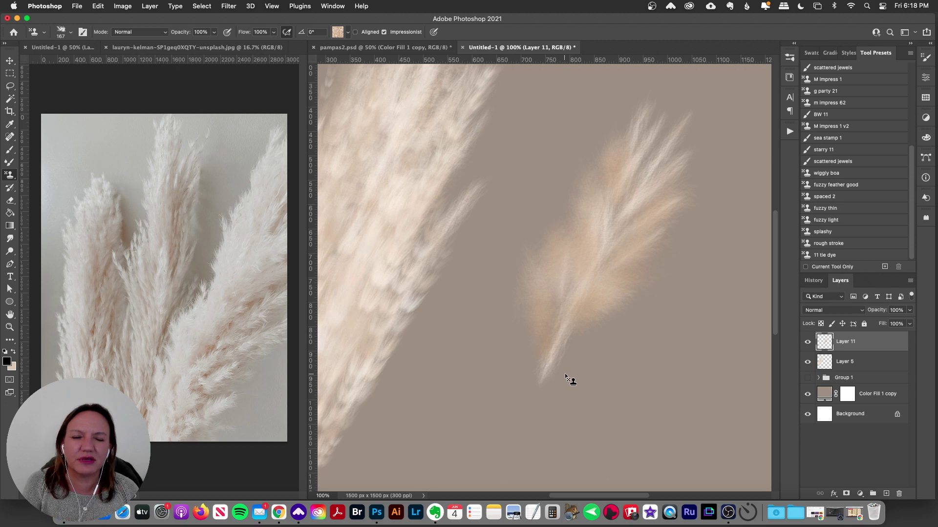
Add a single new layer above Layer 11, undoing the extra one.
{"action": "left_click", "coordinate": [886, 493]}
{"action": "left_click", "coordinate": [886, 494]}
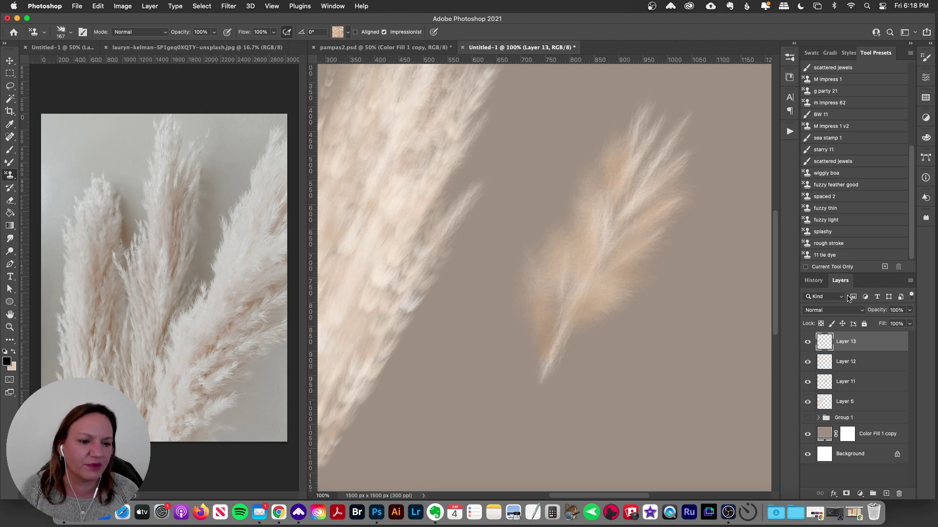
{"action": "key", "text": "super+z"}
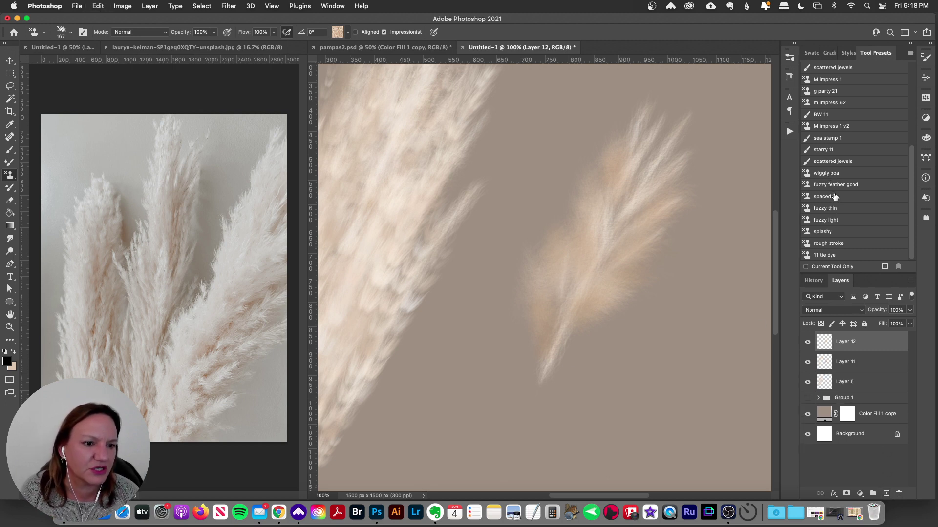
Paint feathered spaced 2 strokes at size 175 along both sides and down the centre of the small plume on Layer 12.
{"action": "left_click", "coordinate": [824, 196]}
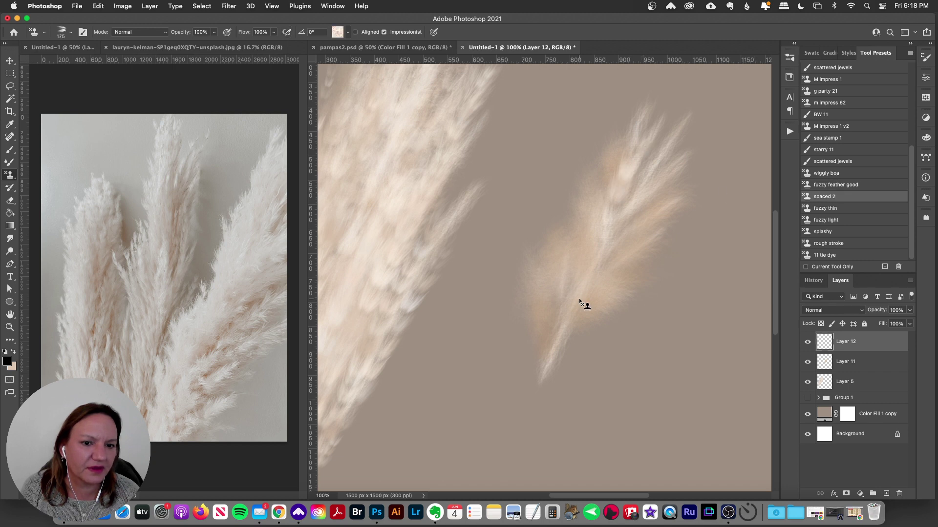
{"action": "mouse_move", "coordinate": [613, 143]}
{"action": "left_mouse_down"}
{"action": "mouse_move", "coordinate": [590, 279]}
{"action": "mouse_move", "coordinate": [583, 195]}
{"action": "mouse_move", "coordinate": [560, 244]}
{"action": "left_mouse_up"}
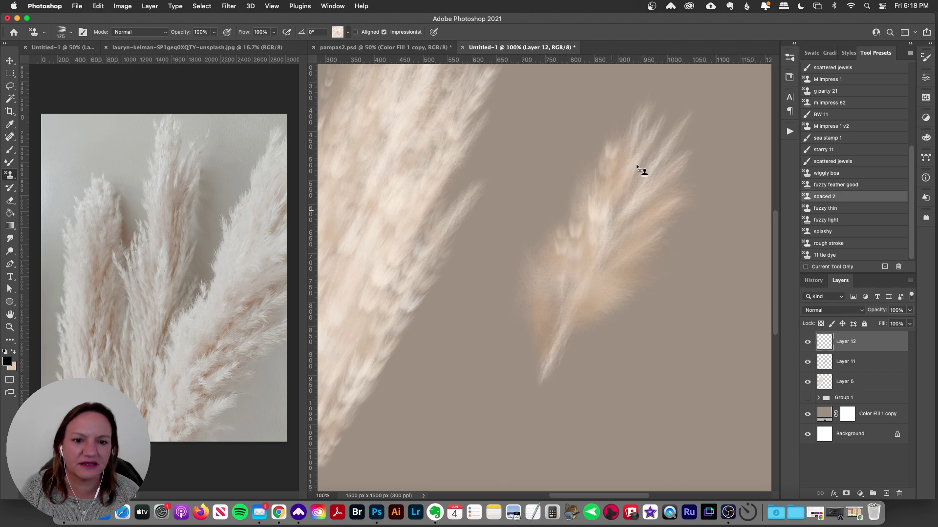
{"action": "mouse_move", "coordinate": [636, 167]}
{"action": "left_mouse_down"}
{"action": "mouse_move", "coordinate": [602, 251]}
{"action": "mouse_move", "coordinate": [669, 174]}
{"action": "mouse_move", "coordinate": [616, 242]}
{"action": "mouse_move", "coordinate": [617, 259]}
{"action": "mouse_move", "coordinate": [652, 229]}
{"action": "mouse_move", "coordinate": [555, 303]}
{"action": "mouse_move", "coordinate": [539, 227]}
{"action": "mouse_move", "coordinate": [543, 330]}
{"action": "left_mouse_up"}
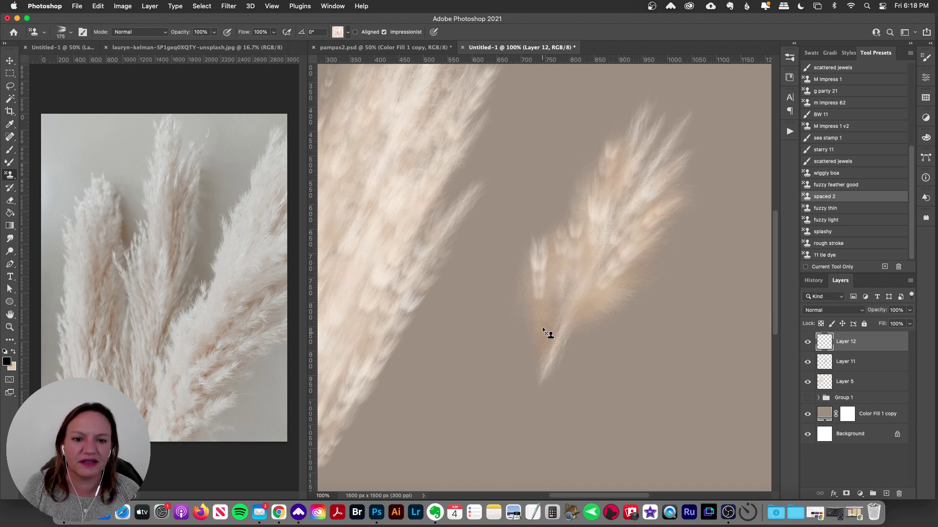
{"action": "left_click_drag", "start_coordinate": [552, 293], "coordinate": [562, 345]}
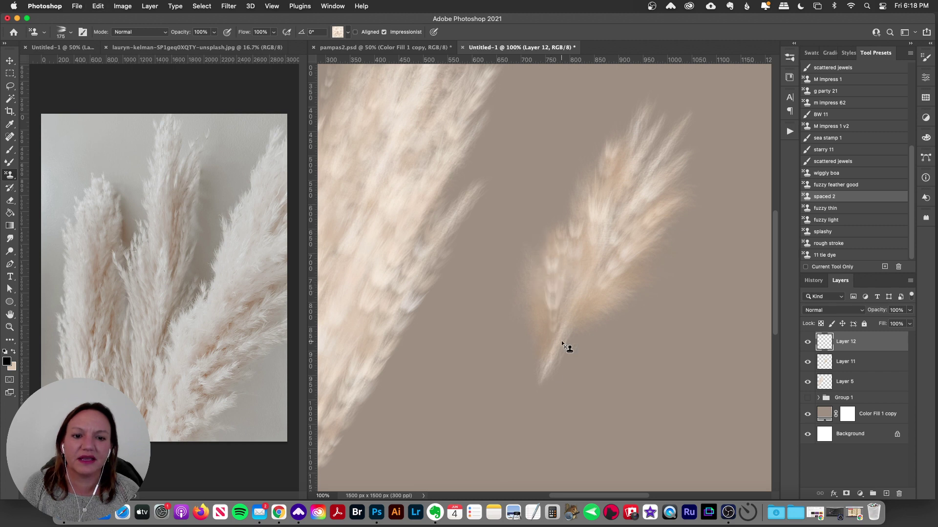
Load the splashy preset at size 150, compare the plume with Layer 12 hidden and shown, and try splashy strokes, undoing each one.
{"action": "left_click", "coordinate": [839, 231]}
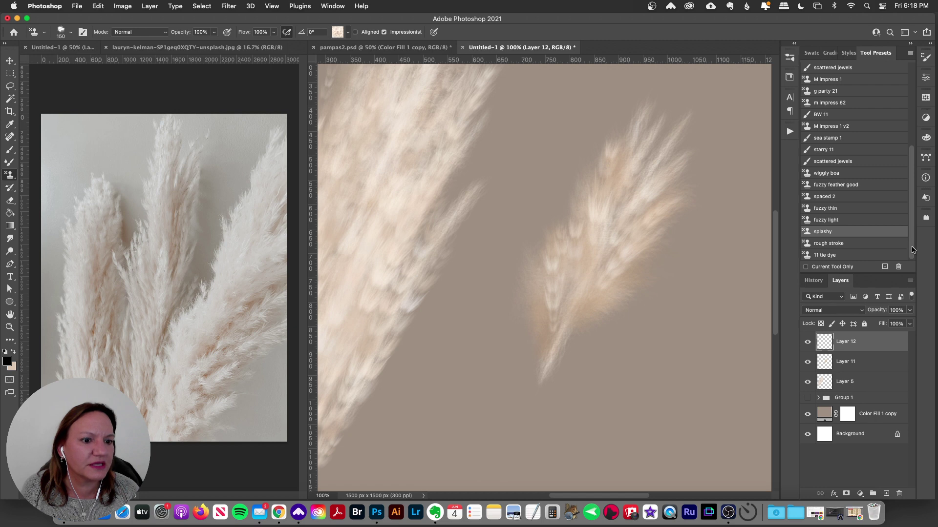
{"action": "left_click", "coordinate": [808, 343]}
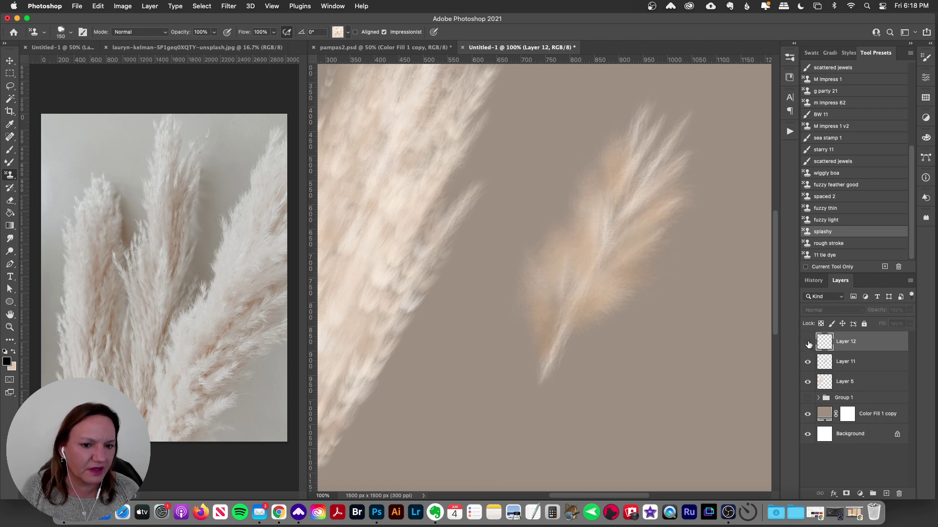
{"action": "left_click", "coordinate": [807, 343]}
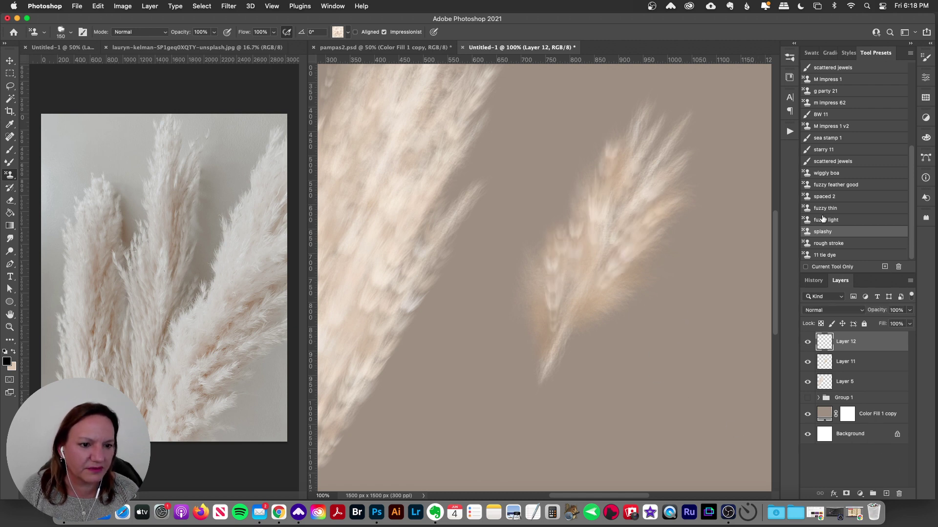
{"action": "left_click_drag", "start_coordinate": [717, 263], "coordinate": [591, 411]}
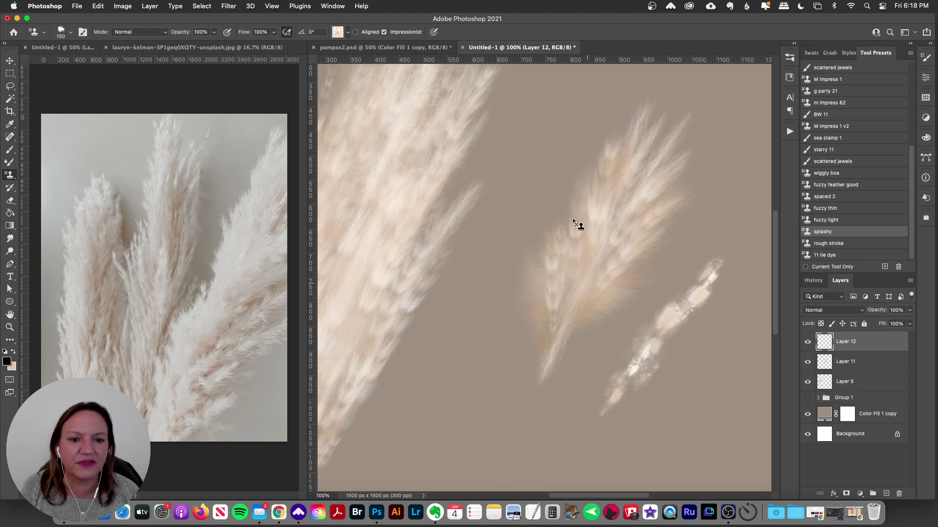
{"action": "key", "text": "super+z"}
{"action": "left_click_drag", "start_coordinate": [609, 108], "coordinate": [535, 370]}
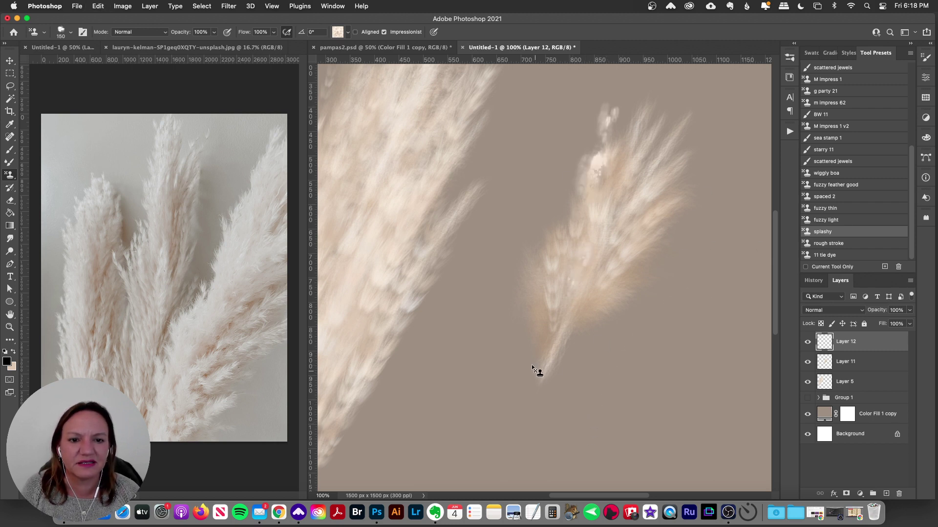
{"action": "key", "text": "super+z"}
{"action": "mouse_move", "coordinate": [592, 157]}
{"action": "left_mouse_down"}
{"action": "mouse_move", "coordinate": [551, 362]}
{"action": "mouse_move", "coordinate": [569, 318]}
{"action": "left_mouse_up"}
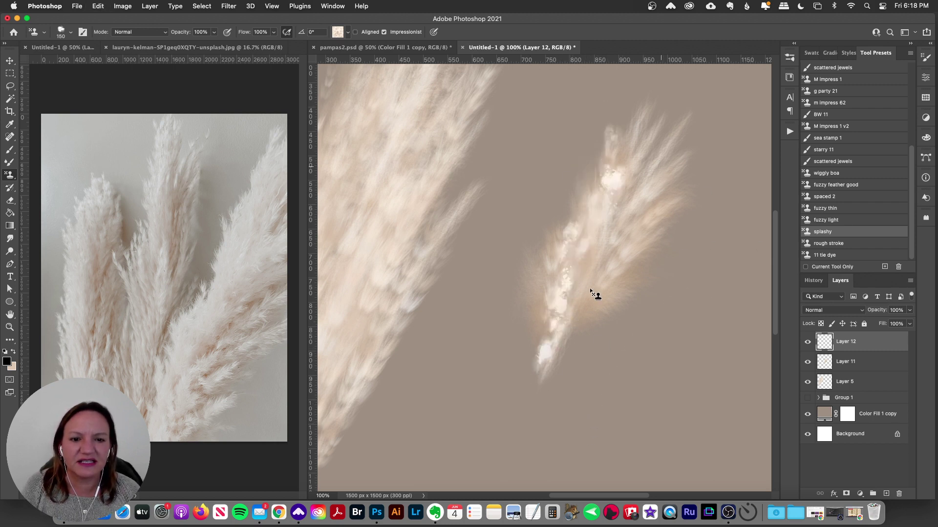
{"action": "key", "text": "super+z"}
Dab splashy highlights at size 150 over the small plume's centre, lower half and upper tips, undoing the stroke down to its base.
{"action": "left_click_drag", "start_coordinate": [618, 200], "coordinate": [568, 373]}
{"action": "left_click_drag", "start_coordinate": [565, 248], "coordinate": [539, 386]}
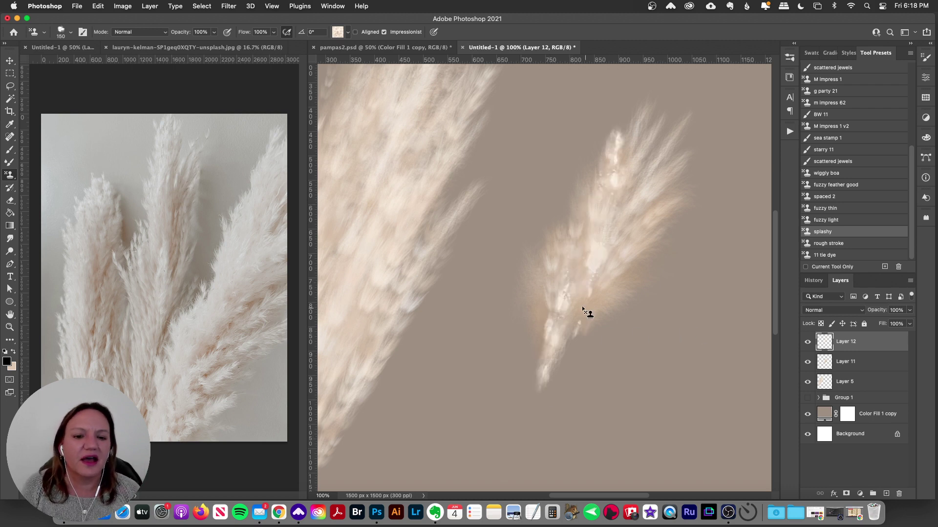
{"action": "key", "text": "super+z"}
{"action": "left_click_drag", "start_coordinate": [572, 258], "coordinate": [557, 305]}
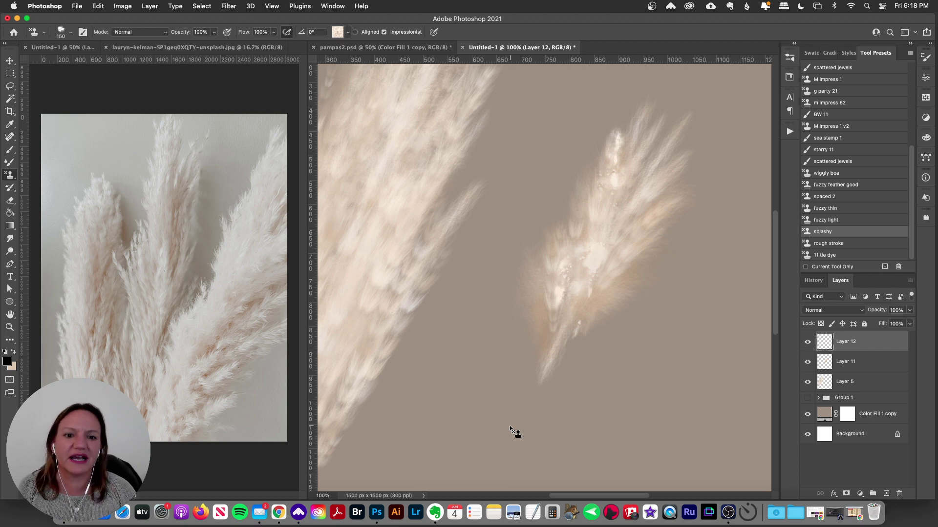
{"action": "left_click_drag", "start_coordinate": [677, 144], "coordinate": [630, 236]}
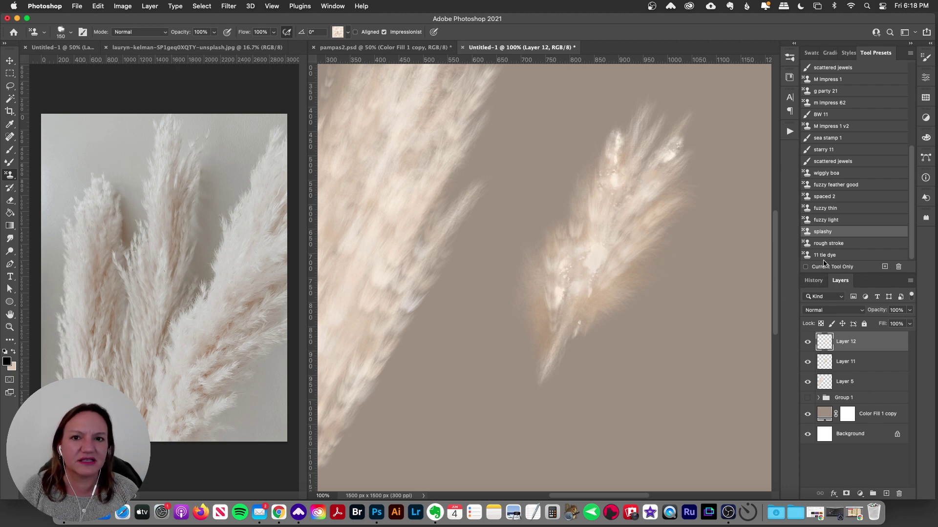
Load the rough stroke preset at size 200 and try diagonal strokes beside the small plume, undoing them and the other Layer 12 strokes.
{"action": "left_click", "coordinate": [840, 245]}
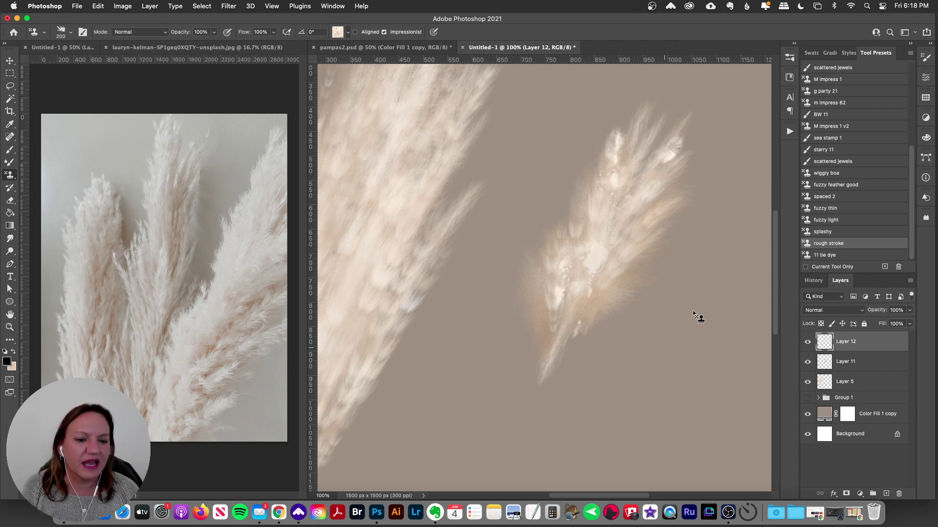
{"action": "left_click_drag", "start_coordinate": [693, 312], "coordinate": [599, 455]}
{"action": "key", "text": "super+z"}
{"action": "left_click_drag", "start_coordinate": [717, 272], "coordinate": [630, 405]}
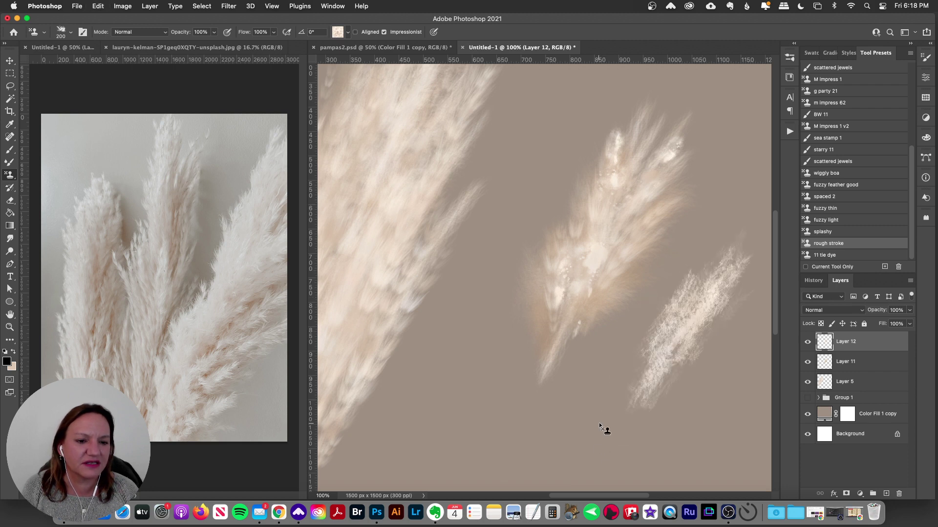
{"action": "left_click_drag", "start_coordinate": [727, 250], "coordinate": [611, 433]}
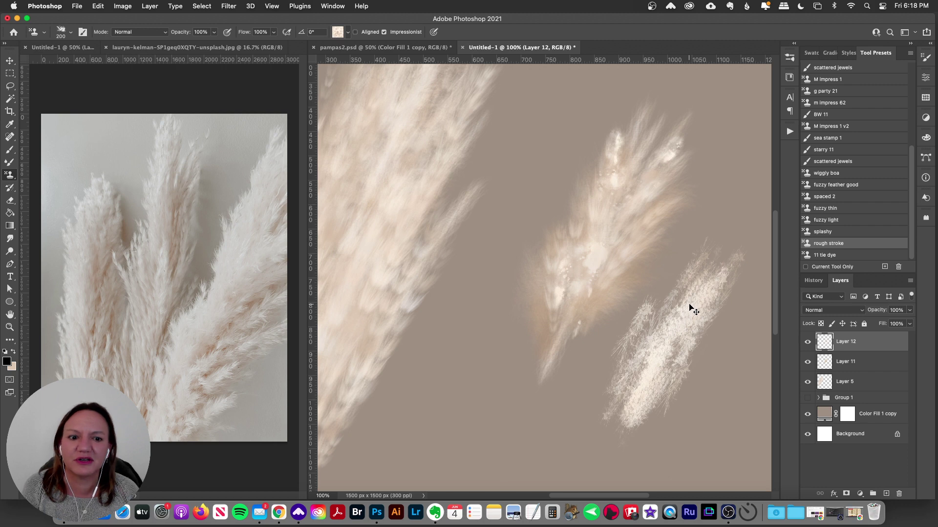
{"action": "key", "text": "super+z"}
{"action": "key", "text": "super+z"}
Paint a wide diagonal rough stroke swath at size 200 beside the small plume, undoing the earlier diagonal and near-horizontal attempts.
{"action": "left_click_drag", "start_coordinate": [737, 282], "coordinate": [618, 394]}
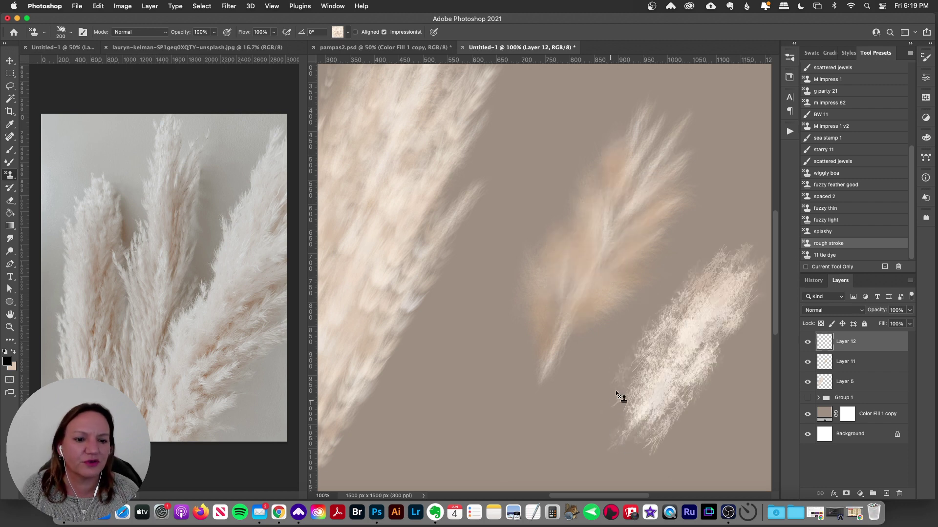
{"action": "key", "text": "super+z"}
{"action": "left_click_drag", "start_coordinate": [477, 430], "coordinate": [740, 359]}
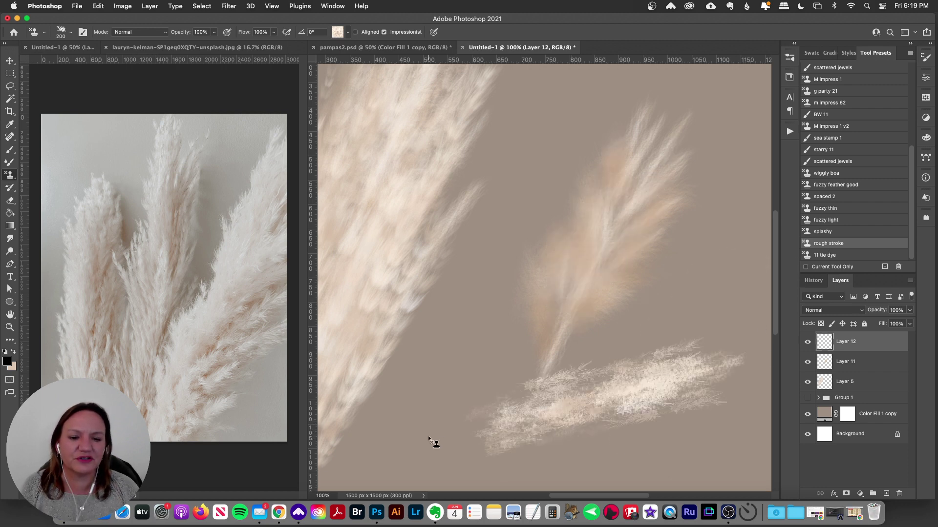
{"action": "key", "text": "super+z"}
{"action": "mouse_move", "coordinate": [748, 276]}
{"action": "left_mouse_down"}
{"action": "mouse_move", "coordinate": [737, 266]}
{"action": "mouse_move", "coordinate": [635, 403]}
{"action": "left_mouse_up"}
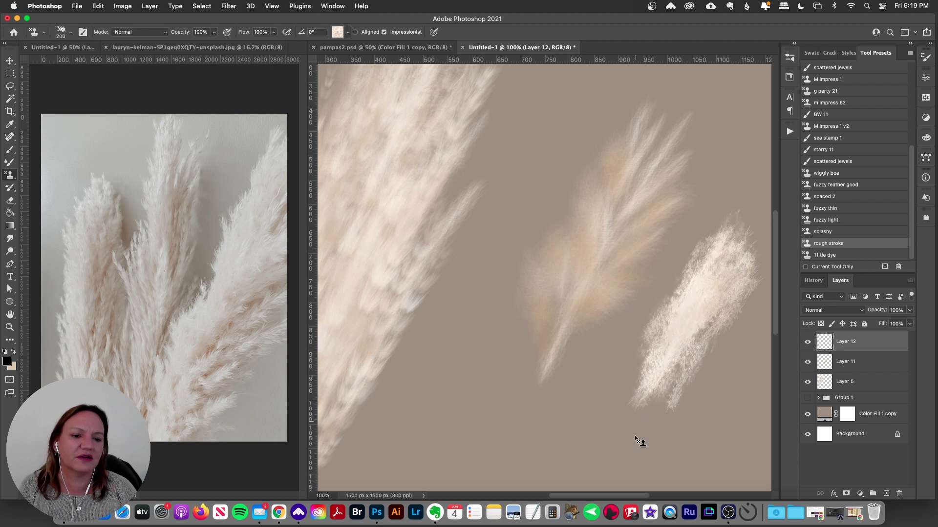
Load the 11 tie dye preset at size 395, fit the whole canvas in view, and try a stroke near the small plume, undoing it.
{"action": "left_click", "coordinate": [828, 255]}
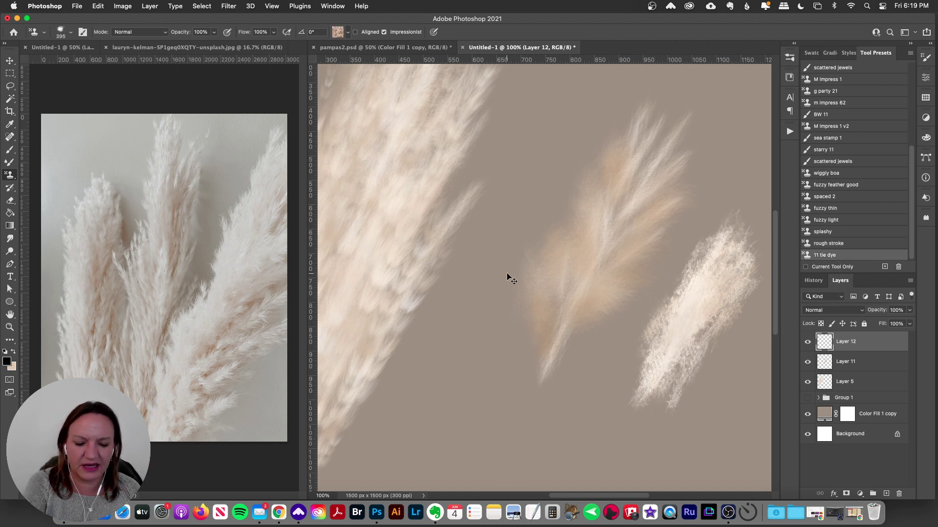
{"action": "key", "text": "super+0"}
{"action": "mouse_move", "coordinate": [682, 134]}
{"action": "left_mouse_down"}
{"action": "mouse_move", "coordinate": [664, 175]}
{"action": "mouse_move", "coordinate": [704, 220]}
{"action": "left_mouse_up"}
{"action": "key", "text": "super+z"}
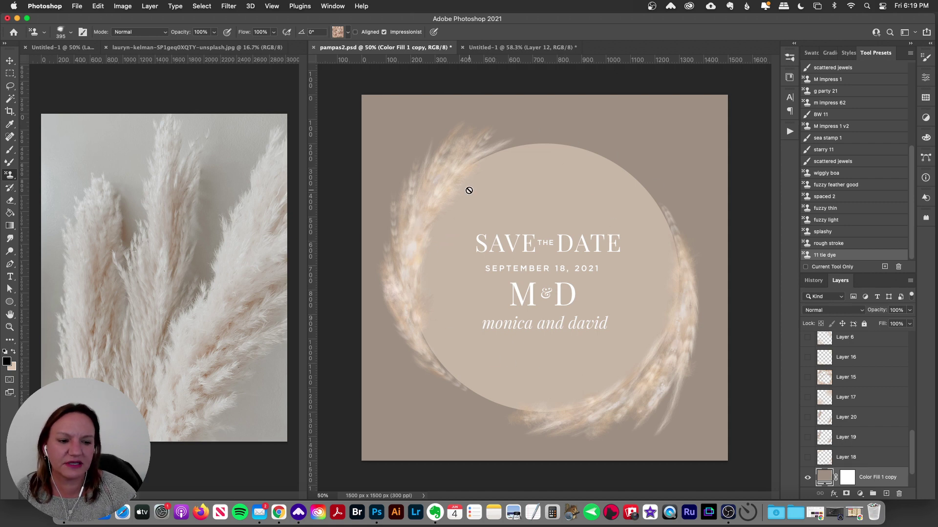
Hide Layer 14 and group Layer 11 through Layer 12, above the Ellipse 1 layer.
{"action": "left_click", "coordinate": [10, 60]}
{"action": "scroll", "coordinate": [860, 385], "scroll_direction": "up", "scroll_amount": 6}
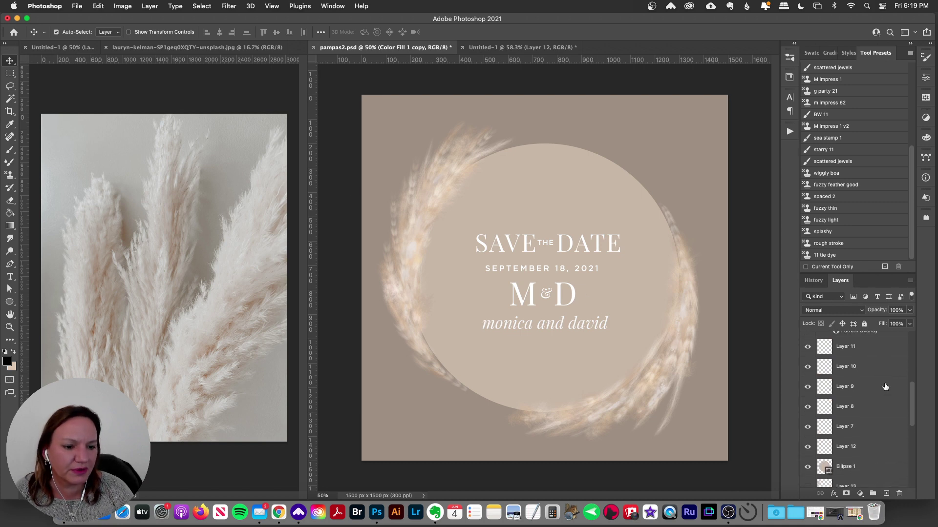
{"action": "scroll", "coordinate": [885, 387], "scroll_direction": "down", "scroll_amount": 2}
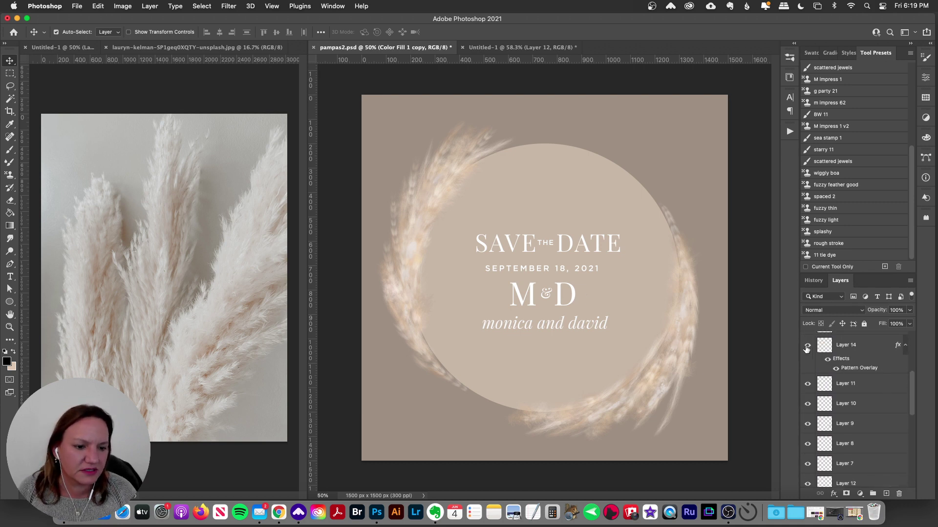
{"action": "left_click", "coordinate": [808, 348]}
{"action": "left_click", "coordinate": [841, 386]}
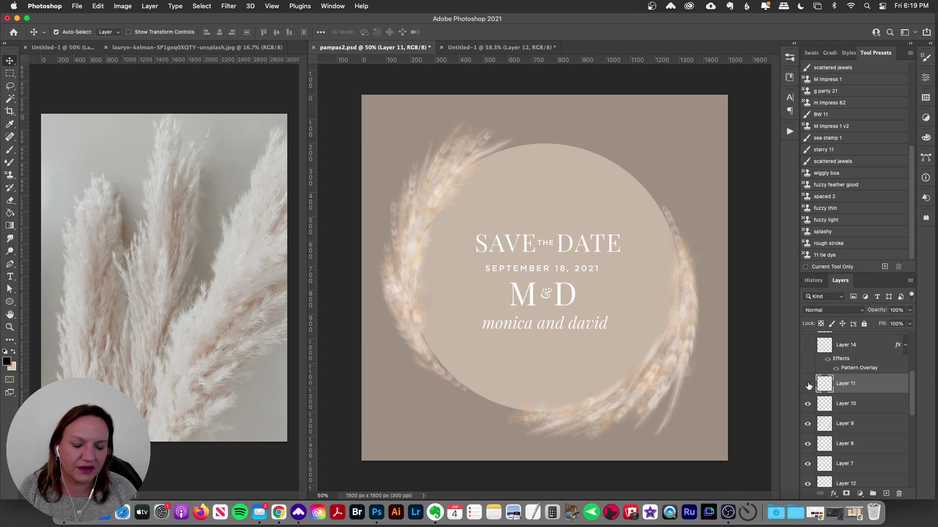
{"action": "scroll", "coordinate": [865, 428], "scroll_direction": "down", "scroll_amount": 4}
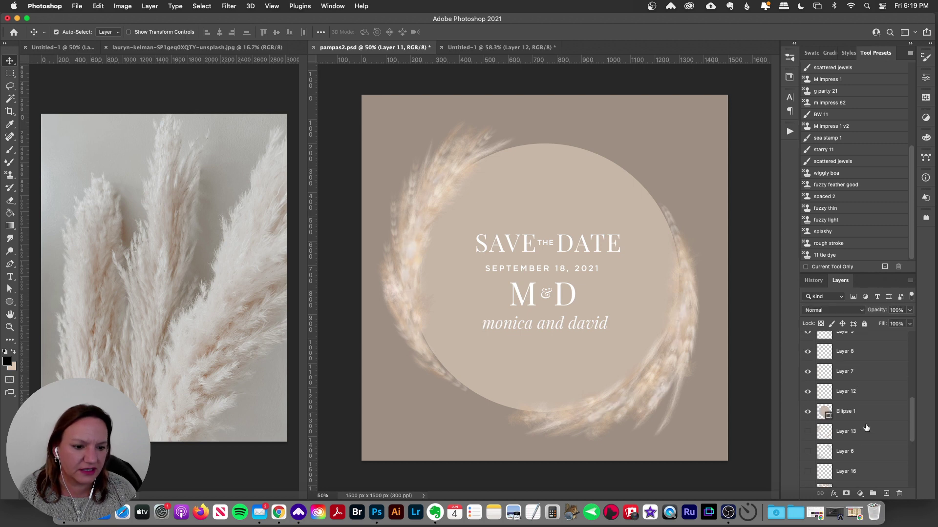
{"action": "left_click", "coordinate": [854, 400], "text": "shift"}
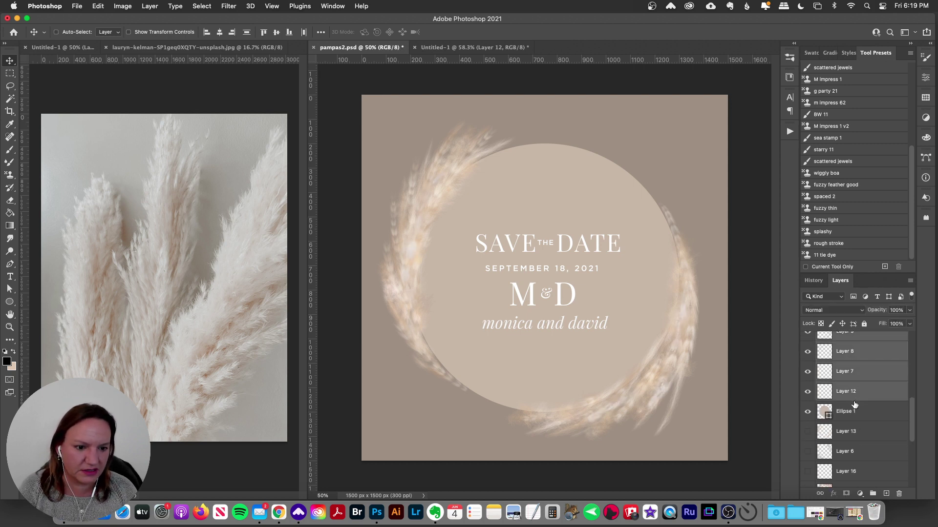
{"action": "key", "text": "super+g"}
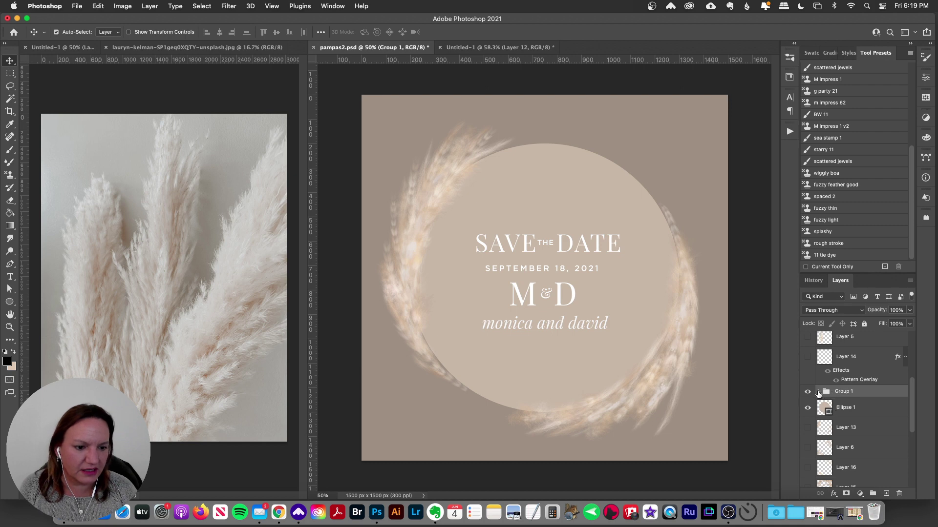
Expand the new group and hide all of its plume layers at once.
{"action": "left_click", "coordinate": [818, 392]}
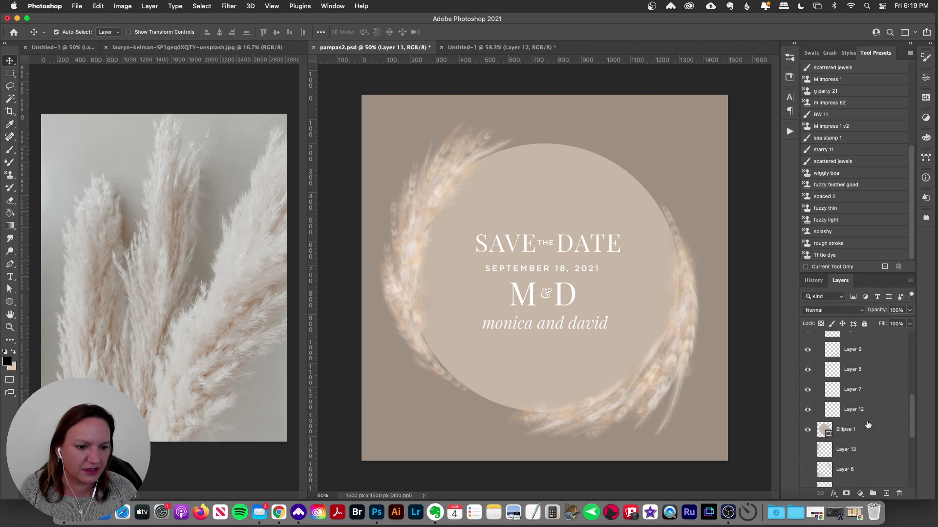
{"action": "scroll", "coordinate": [840, 415], "scroll_direction": "up", "scroll_amount": 2}
{"action": "right_click", "coordinate": [822, 376]}
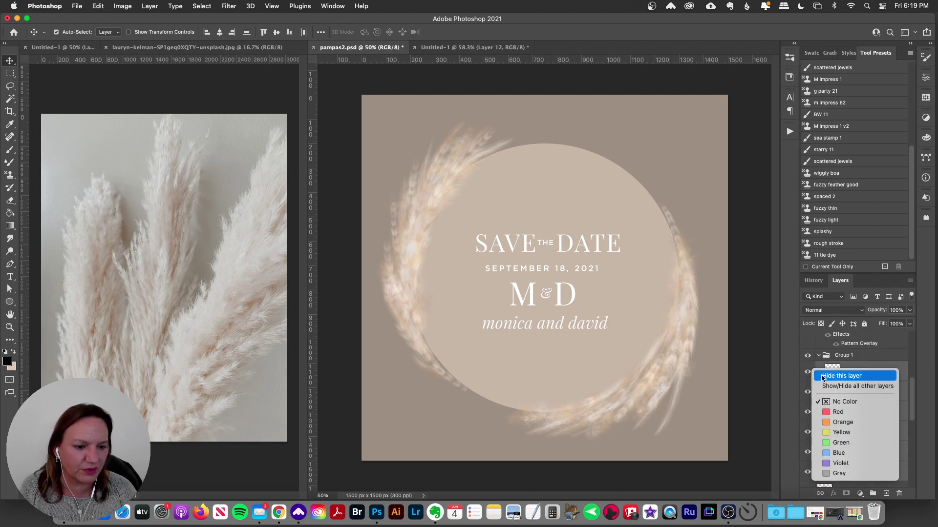
{"action": "left_click", "coordinate": [841, 376]}
{"action": "left_click", "coordinate": [821, 430]}
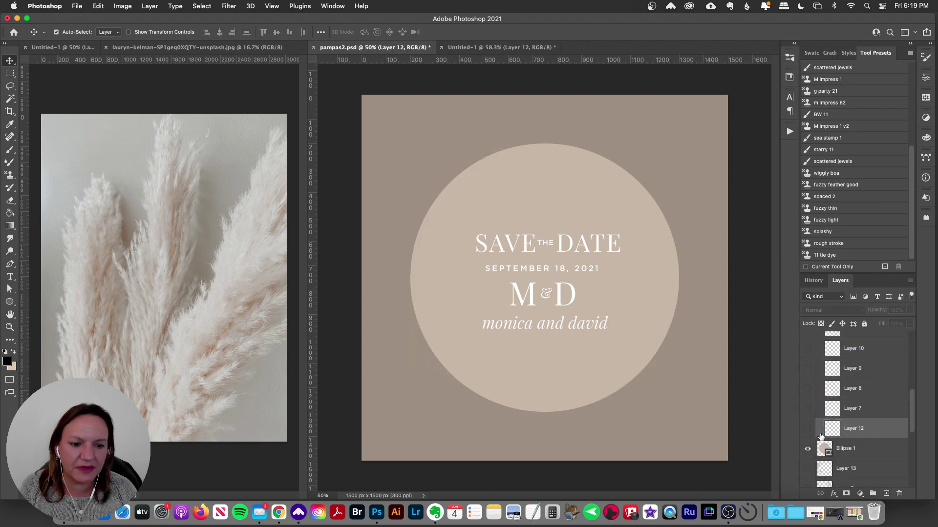
Show Layer 12, Layer 7 and Layer 8 one after another to review the base plume strokes.
{"action": "left_click", "coordinate": [808, 429]}
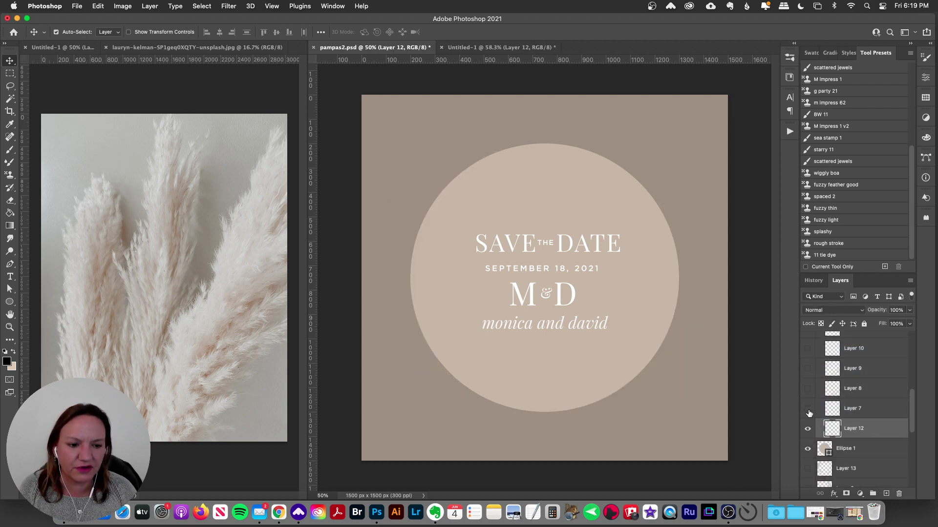
{"action": "left_click", "coordinate": [808, 410]}
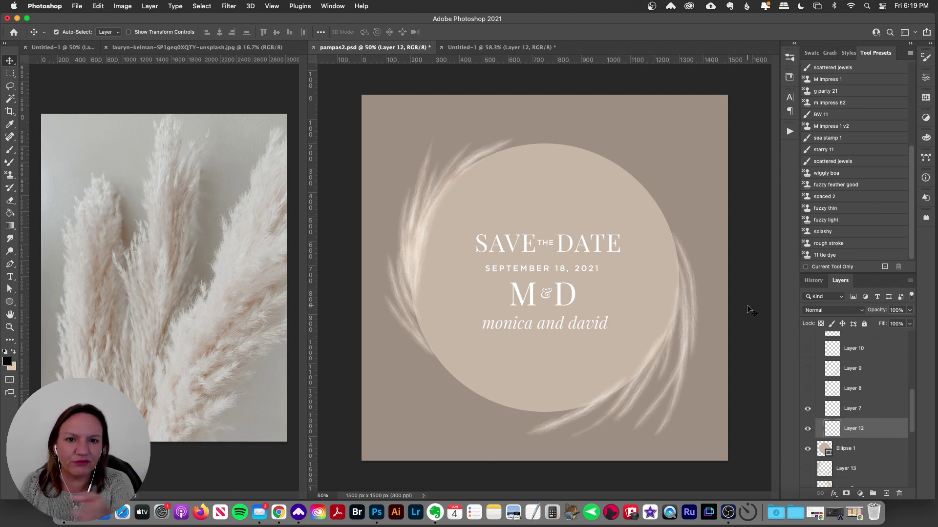
{"action": "left_click", "coordinate": [807, 389]}
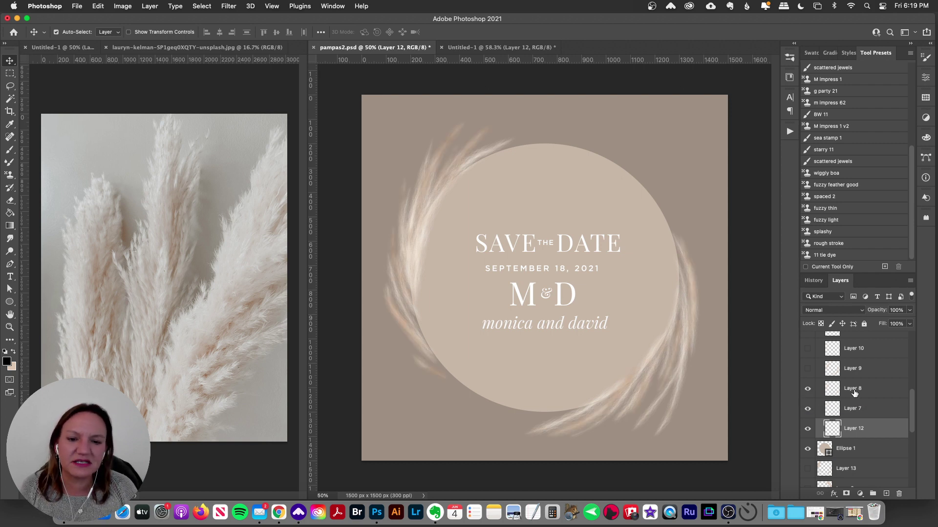
{"action": "left_click", "coordinate": [841, 389]}
Show Layer 9 and compare the plumes with and without it, leaving it visible.
{"action": "scroll", "coordinate": [840, 389], "scroll_direction": "up", "scroll_amount": 2}
{"action": "left_click", "coordinate": [807, 394]}
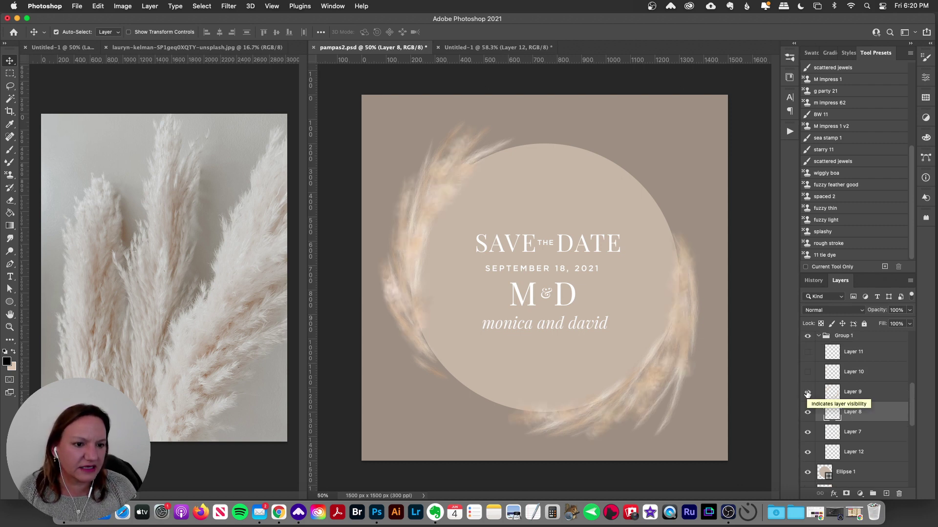
{"action": "left_click", "coordinate": [807, 394]}
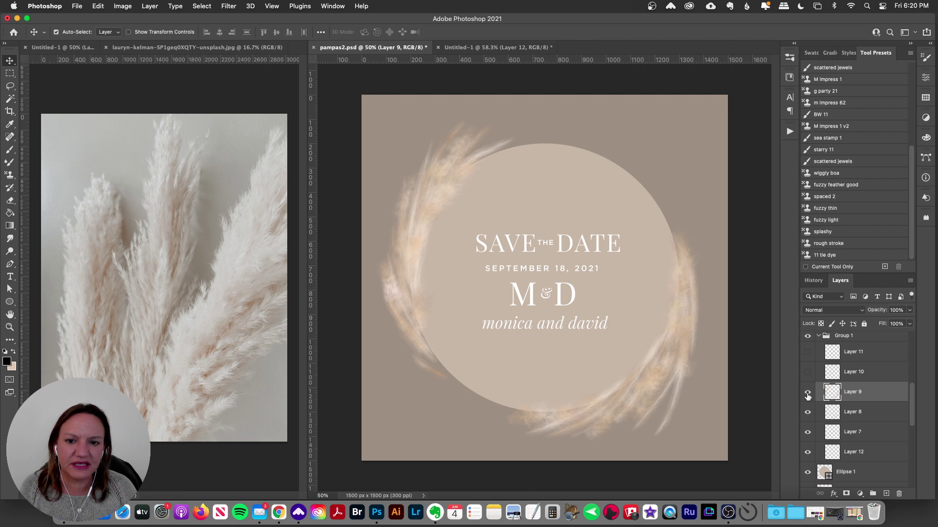
{"action": "left_click", "coordinate": [808, 394]}
{"action": "left_click", "coordinate": [809, 394]}
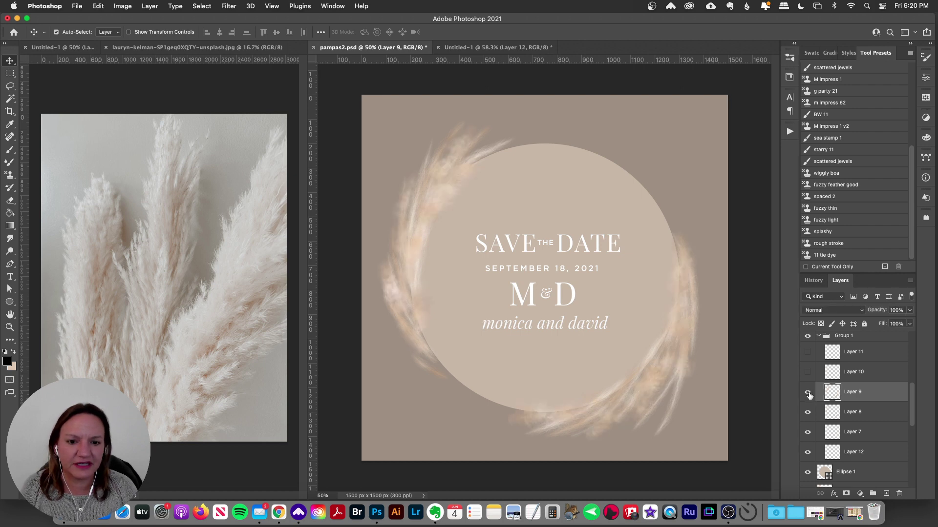
Show Layer 10 and Layer 11 to review the added plume detail, toggling Layer 11 to compare.
{"action": "left_click", "coordinate": [809, 374]}
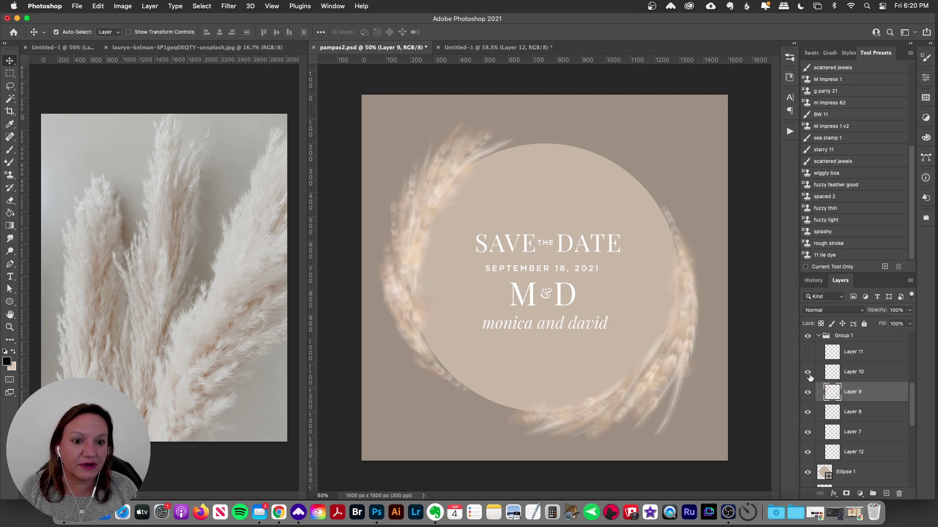
{"action": "left_click", "coordinate": [855, 373]}
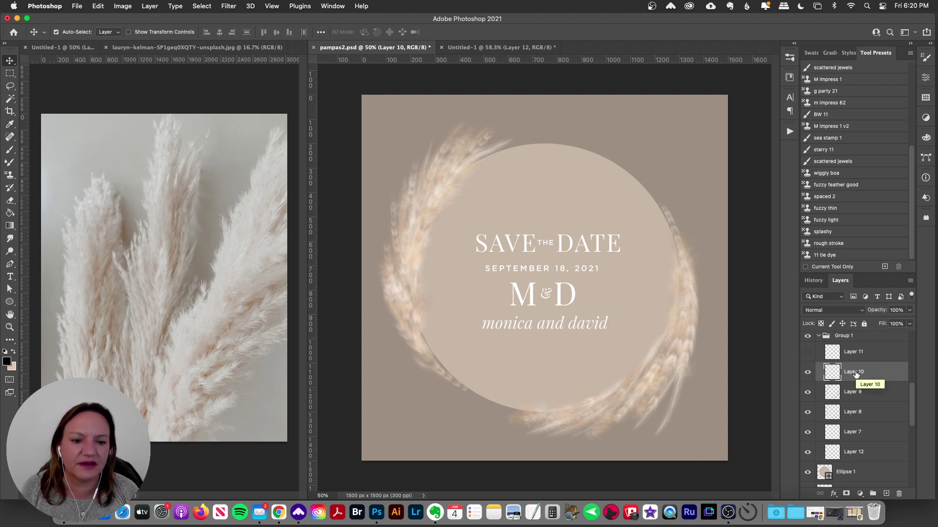
{"action": "left_click", "coordinate": [808, 352]}
{"action": "left_click", "coordinate": [808, 352]}
{"action": "left_click", "coordinate": [808, 351]}
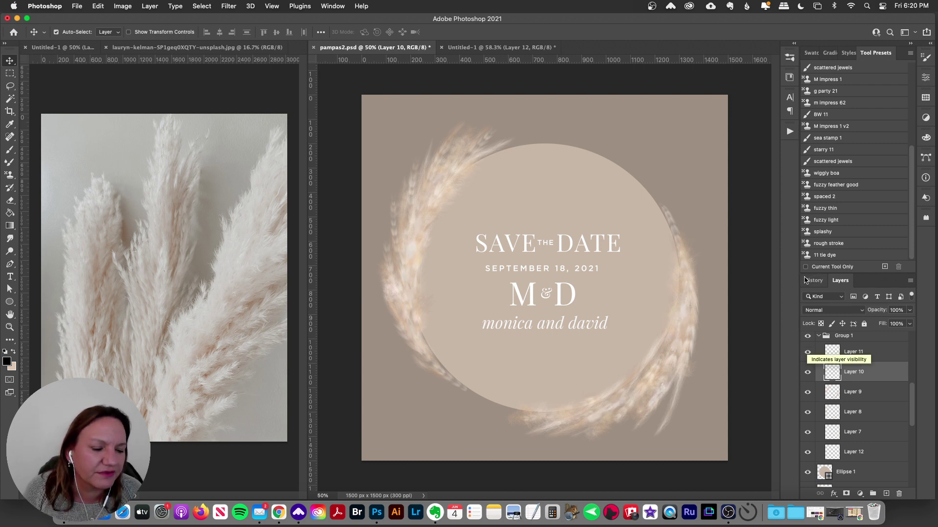
Add a new layer below Ellipse 1 and paint a 395-size 11 tie dye stroke along the outer side of the left plume.
{"action": "scroll", "coordinate": [830, 400], "scroll_direction": "down", "scroll_amount": 5}
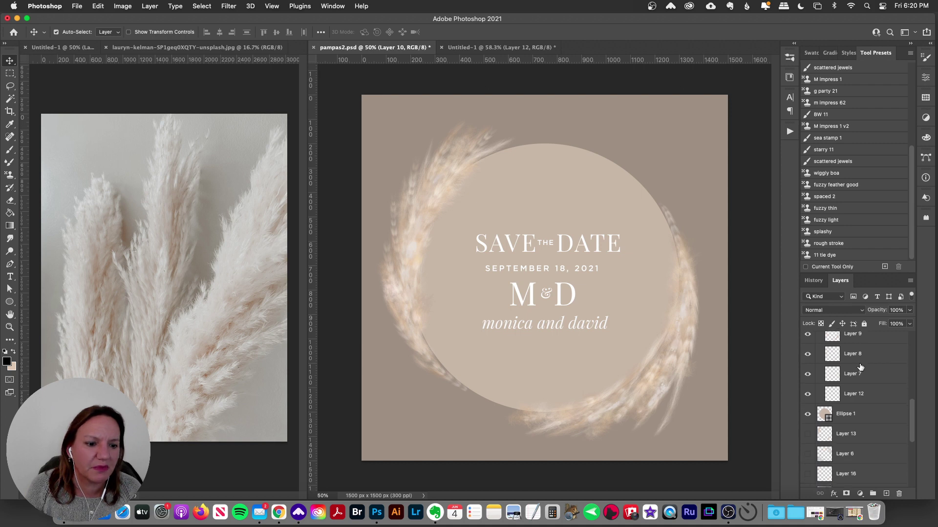
{"action": "scroll", "coordinate": [817, 375], "scroll_direction": "up", "scroll_amount": 2}
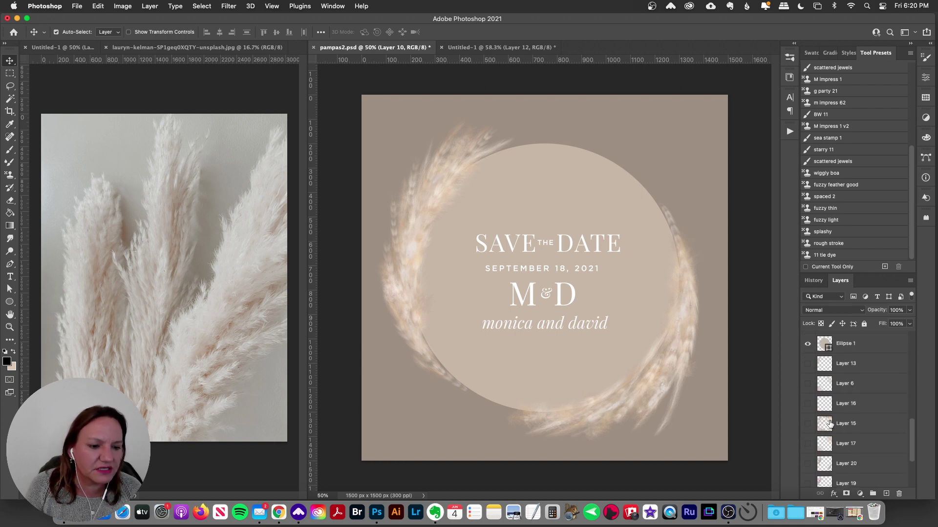
{"action": "left_click", "coordinate": [850, 407]}
{"action": "left_click", "coordinate": [886, 493]}
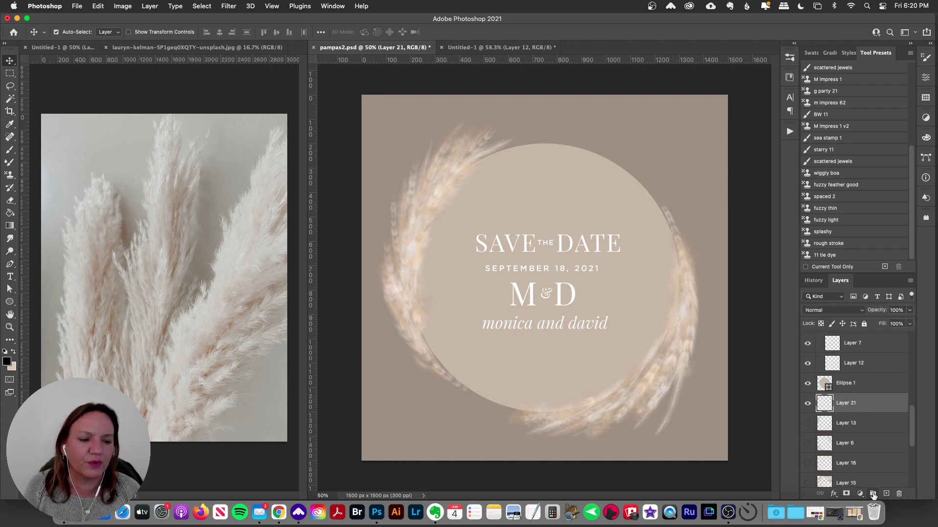
{"action": "left_click", "coordinate": [839, 256]}
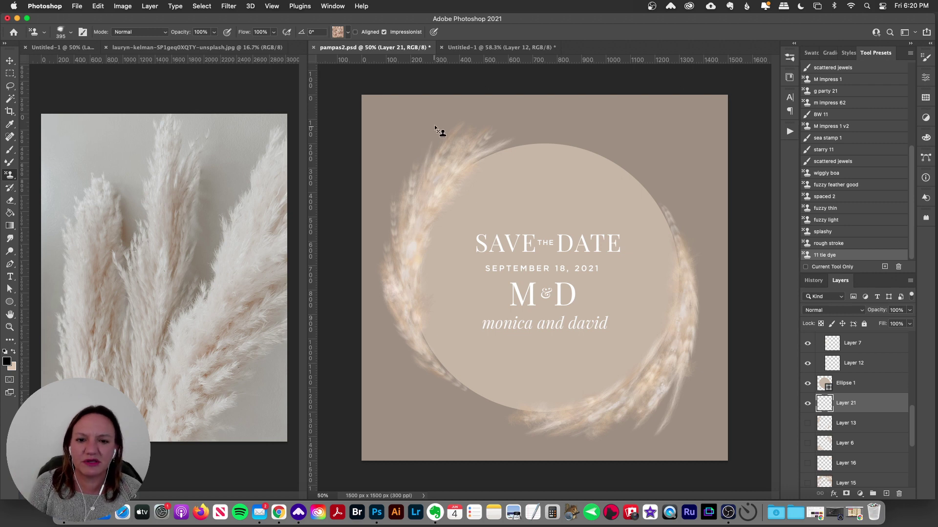
{"action": "mouse_move", "coordinate": [434, 125]}
{"action": "left_mouse_down"}
{"action": "mouse_move", "coordinate": [419, 184]}
{"action": "mouse_move", "coordinate": [418, 247]}
{"action": "mouse_move", "coordinate": [450, 153]}
{"action": "mouse_move", "coordinate": [431, 334]}
{"action": "left_mouse_up"}
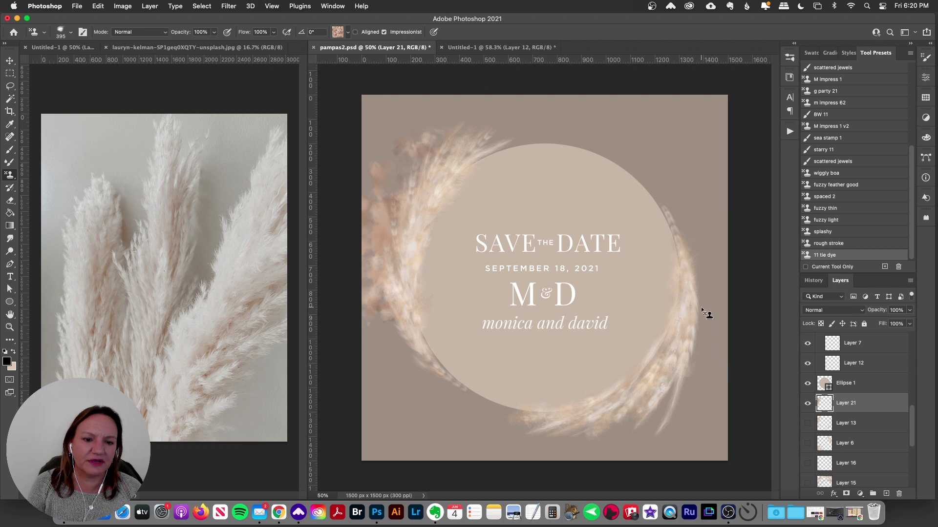
Paint 11 tie dye texture around the lower-right plume at size 395, undoing the first wide strokes there.
{"action": "left_click_drag", "start_coordinate": [702, 307], "coordinate": [643, 425]}
{"action": "key", "text": "super+z"}
{"action": "mouse_move", "coordinate": [704, 310]}
{"action": "left_mouse_down"}
{"action": "mouse_move", "coordinate": [675, 378]}
{"action": "mouse_move", "coordinate": [585, 424]}
{"action": "left_mouse_up"}
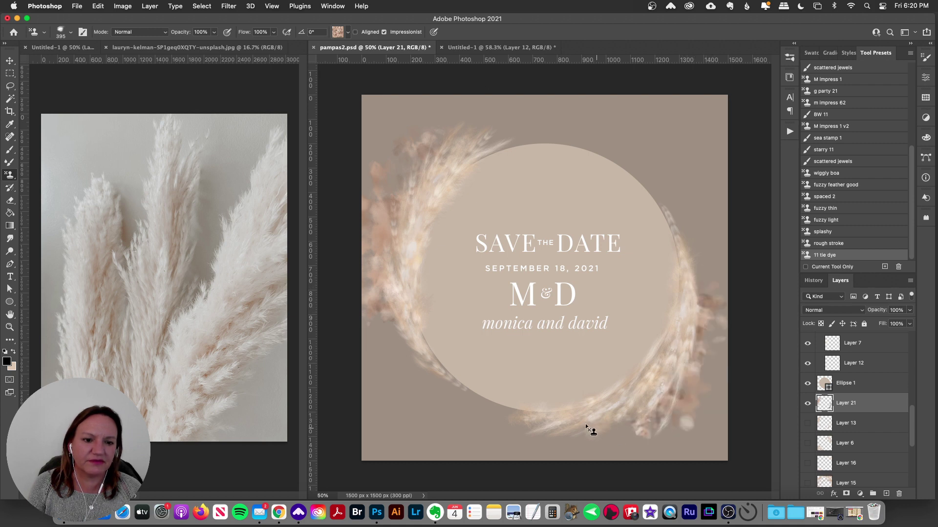
{"action": "key", "text": "super+z"}
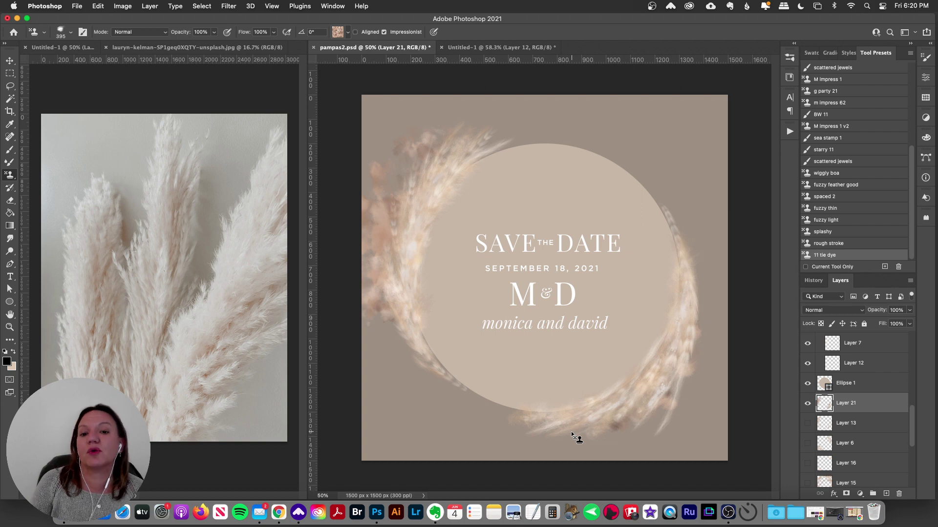
{"action": "key", "text": "super+z"}
{"action": "mouse_move", "coordinate": [662, 332]}
{"action": "left_mouse_down"}
{"action": "mouse_move", "coordinate": [669, 299]}
{"action": "mouse_move", "coordinate": [635, 374]}
{"action": "left_mouse_up"}
{"action": "mouse_move", "coordinate": [616, 407]}
{"action": "left_mouse_down"}
{"action": "mouse_move", "coordinate": [595, 424]}
{"action": "mouse_move", "coordinate": [638, 426]}
{"action": "mouse_move", "coordinate": [627, 347]}
{"action": "mouse_move", "coordinate": [619, 425]}
{"action": "mouse_move", "coordinate": [624, 416]}
{"action": "mouse_move", "coordinate": [633, 441]}
{"action": "left_mouse_up"}
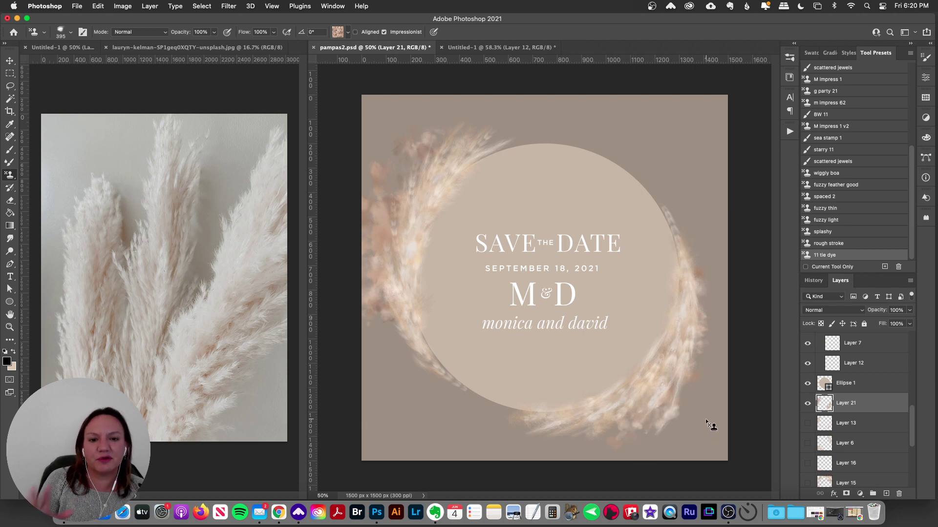
Compare the design with and without the Layer 21 tie dye strokes, ending with that layer hidden.
{"action": "left_click", "coordinate": [807, 404]}
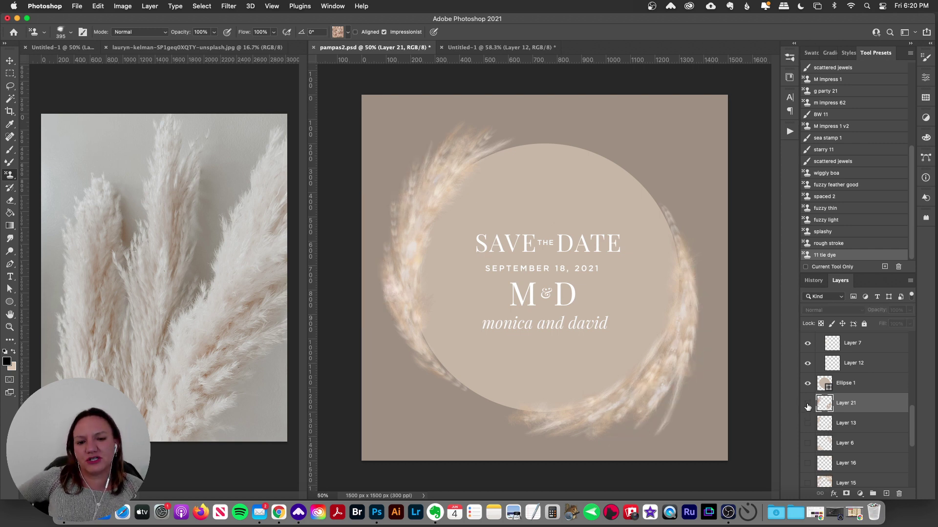
{"action": "left_click", "coordinate": [807, 405]}
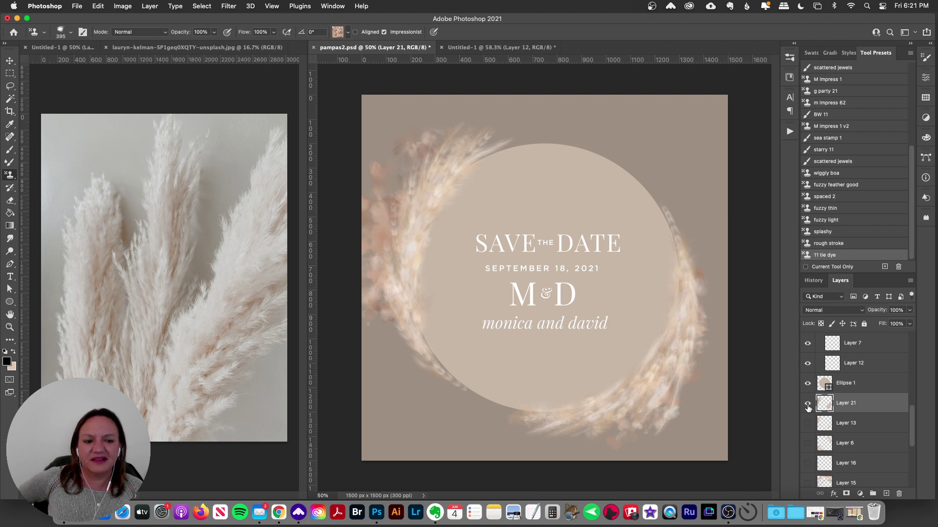
{"action": "left_click", "coordinate": [807, 404]}
{"action": "left_click", "coordinate": [807, 405]}
{"action": "left_click", "coordinate": [808, 404]}
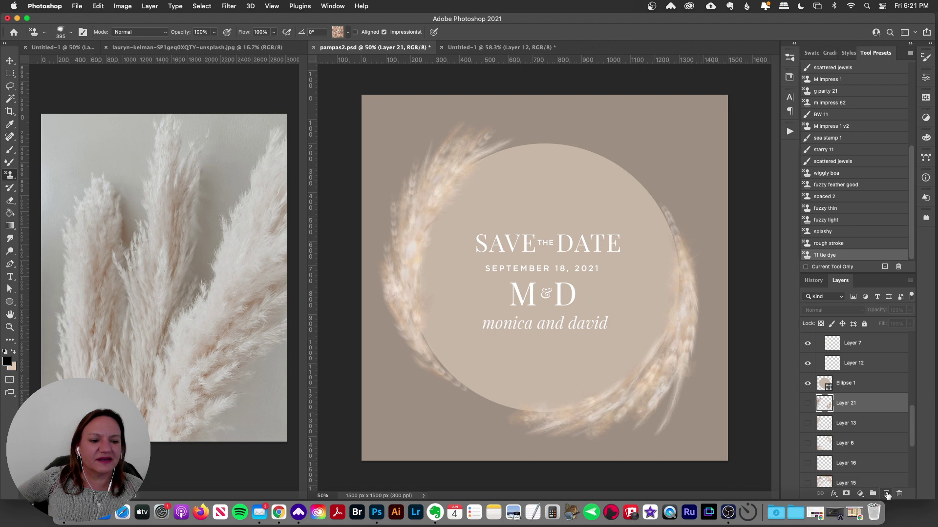
Add a new layer above Layer 21 and paint a short tie dye stroke behind the left plume, undoing the earlier corner and plume strokes.
{"action": "left_click", "coordinate": [886, 494]}
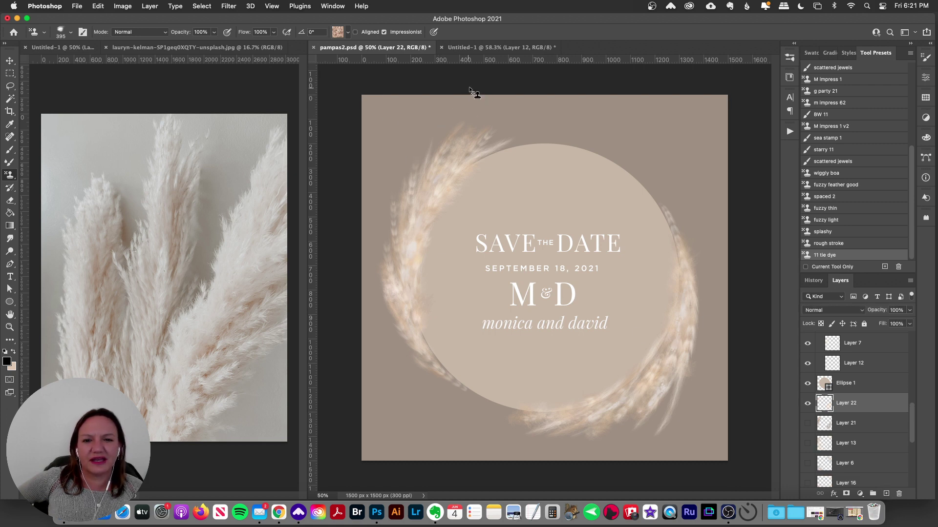
{"action": "mouse_move", "coordinate": [473, 92]}
{"action": "left_mouse_down"}
{"action": "mouse_move", "coordinate": [387, 109]}
{"action": "mouse_move", "coordinate": [387, 164]}
{"action": "mouse_move", "coordinate": [362, 234]}
{"action": "left_mouse_up"}
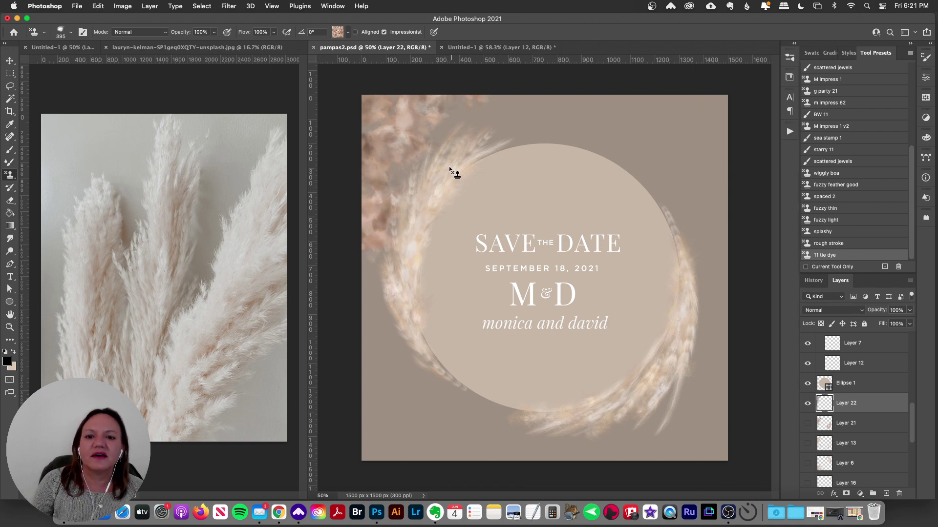
{"action": "key", "text": "super+z"}
{"action": "mouse_move", "coordinate": [454, 155]}
{"action": "left_mouse_down"}
{"action": "mouse_move", "coordinate": [396, 213]}
{"action": "mouse_move", "coordinate": [420, 299]}
{"action": "left_mouse_up"}
{"action": "key", "text": "super+z"}
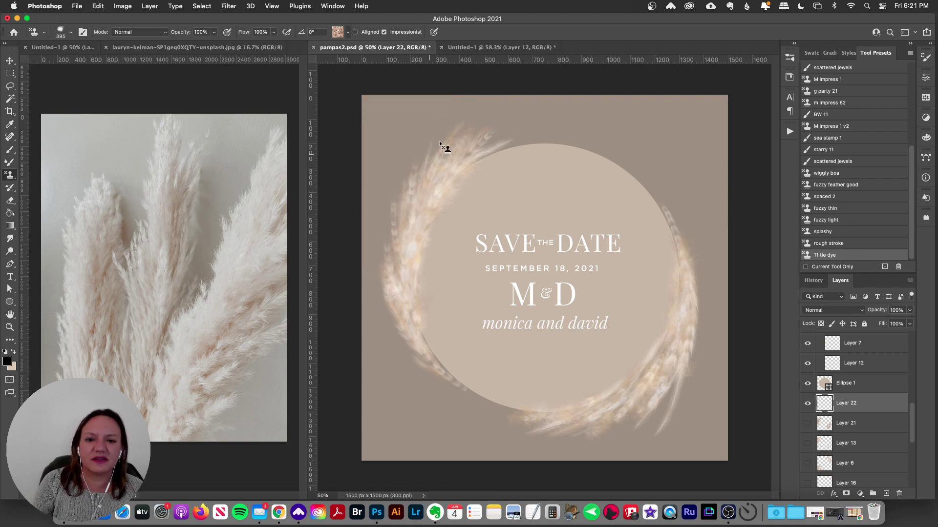
{"action": "left_click_drag", "start_coordinate": [442, 145], "coordinate": [446, 346]}
{"action": "key", "text": "super+z"}
{"action": "left_click_drag", "start_coordinate": [421, 212], "coordinate": [451, 327]}
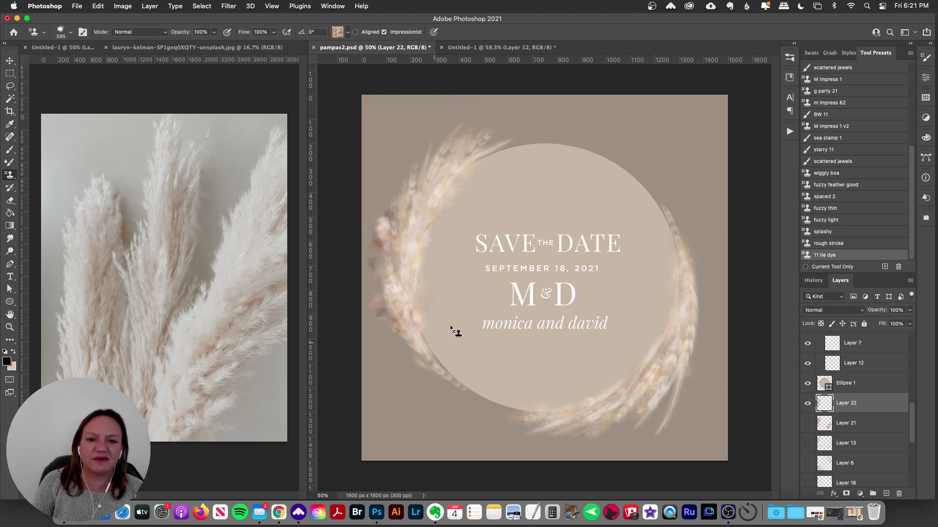
Hide Layer 22 and briefly preview Layer 21 in its place.
{"action": "left_click", "coordinate": [807, 403]}
{"action": "left_click", "coordinate": [807, 423]}
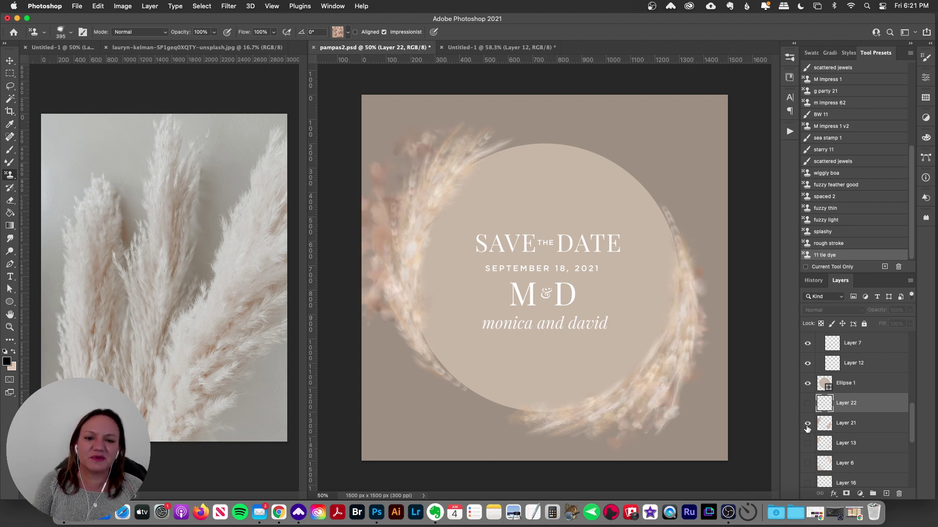
{"action": "left_click", "coordinate": [808, 423]}
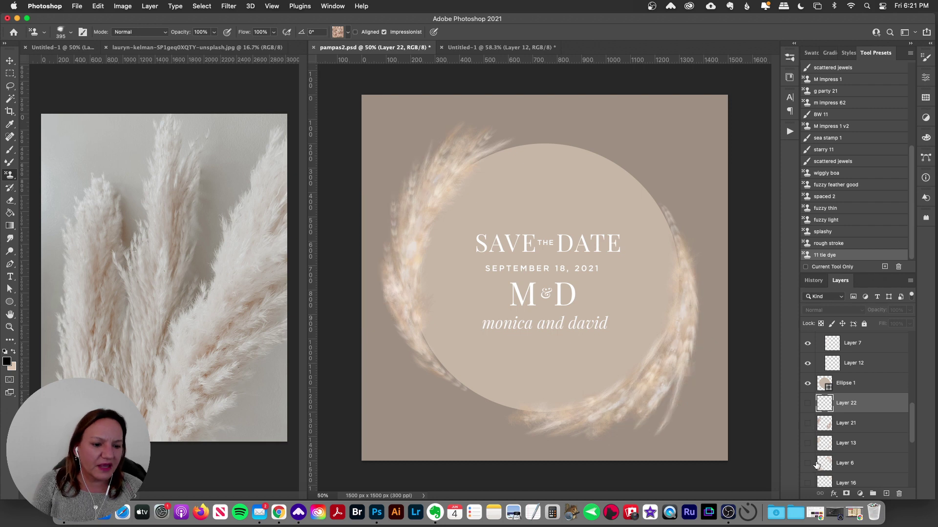
Preview the background texture layers 6, 13, 17 and 15 one at a time, hiding each again.
{"action": "left_click", "coordinate": [807, 464]}
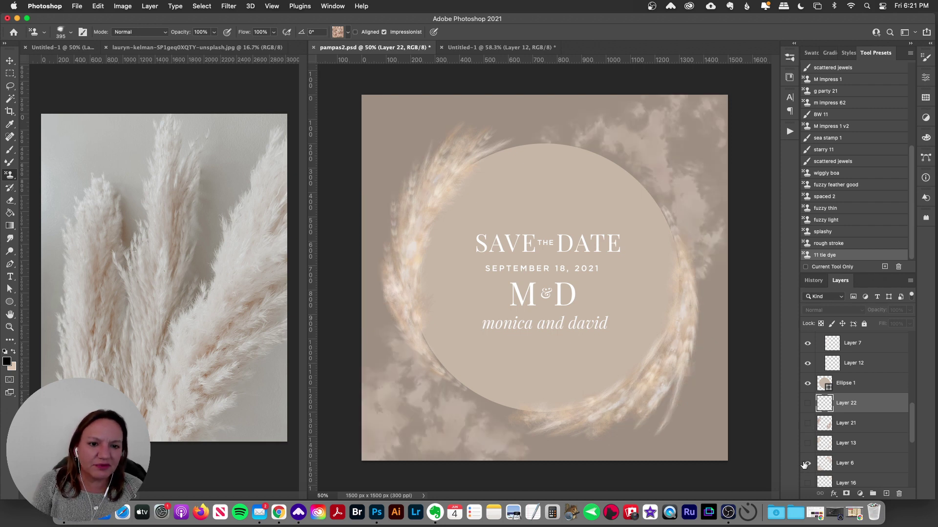
{"action": "left_click", "coordinate": [807, 463]}
{"action": "left_click", "coordinate": [807, 443]}
{"action": "left_click", "coordinate": [807, 443]}
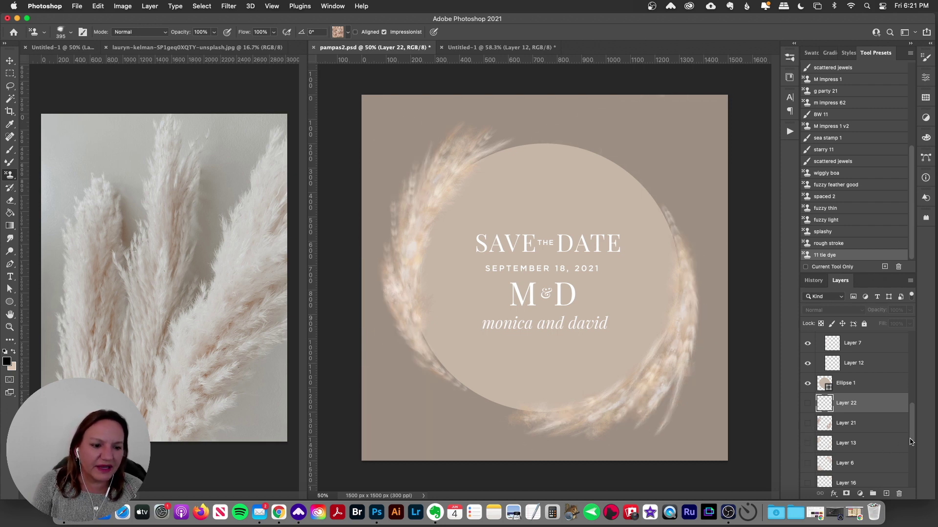
{"action": "scroll", "coordinate": [911, 442], "scroll_direction": "down", "scroll_amount": 3}
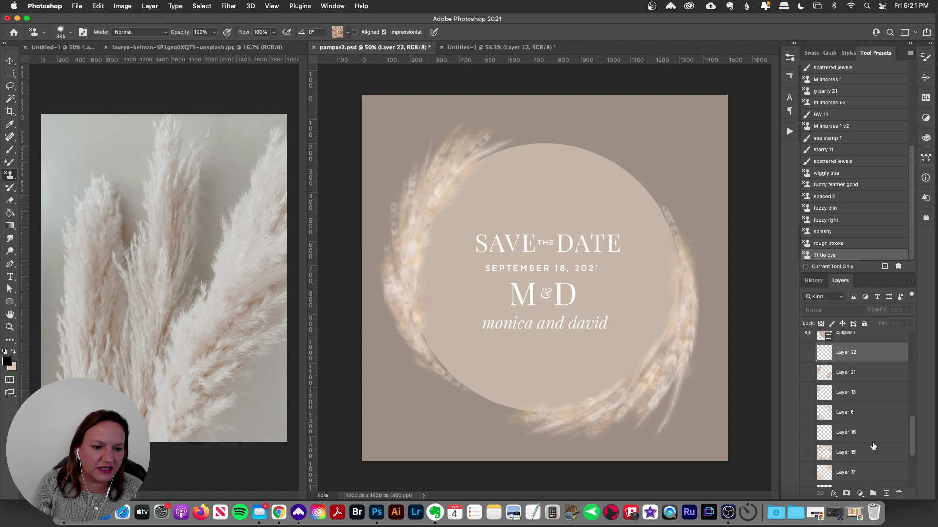
{"action": "left_click", "coordinate": [807, 474]}
{"action": "left_click", "coordinate": [808, 473]}
{"action": "left_click", "coordinate": [807, 453]}
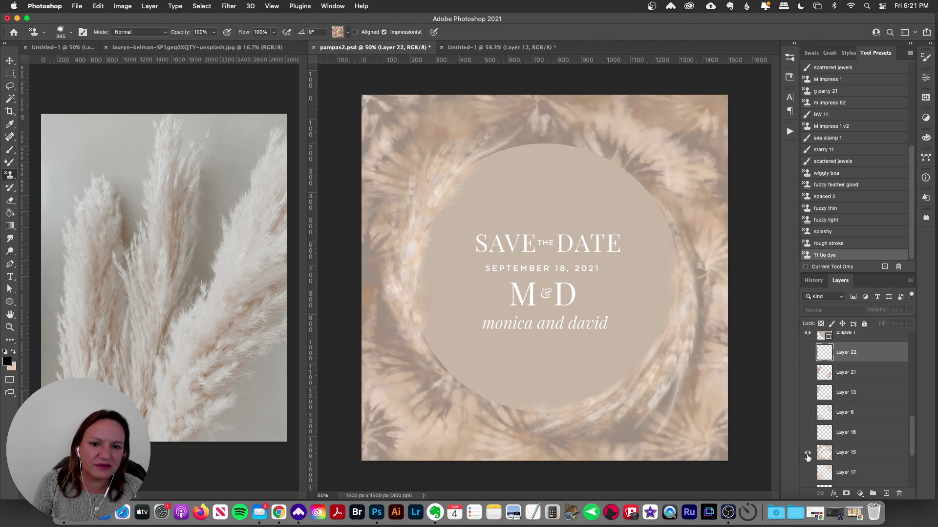
{"action": "left_click", "coordinate": [808, 454]}
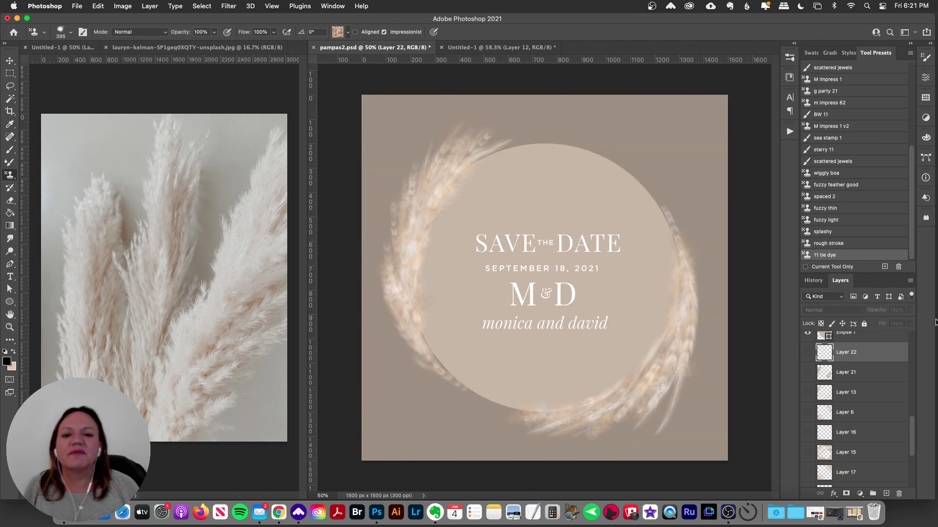